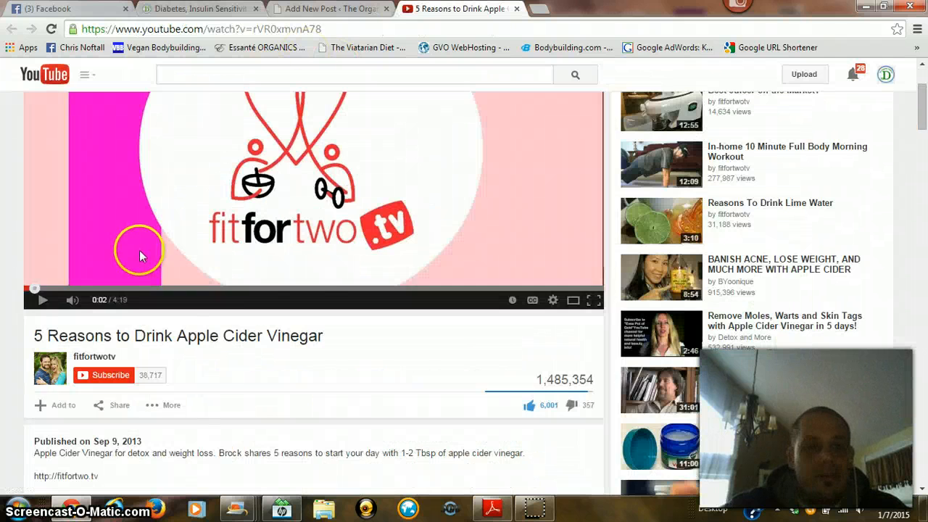
Step: Review the SEO checklist in Blog Tips.pdf in Adobe Reader, and return to the browser
scroll(138, 247, up, 2)
click(493, 510)
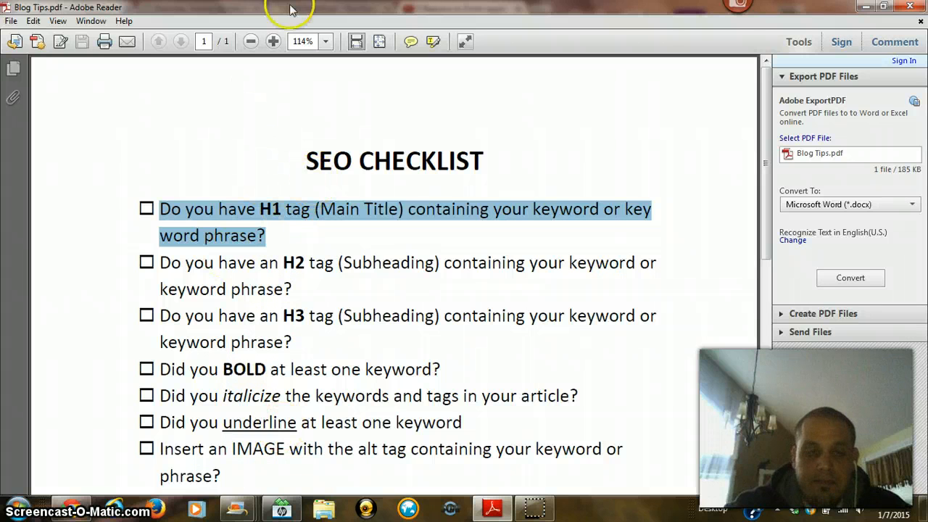
click(70, 508)
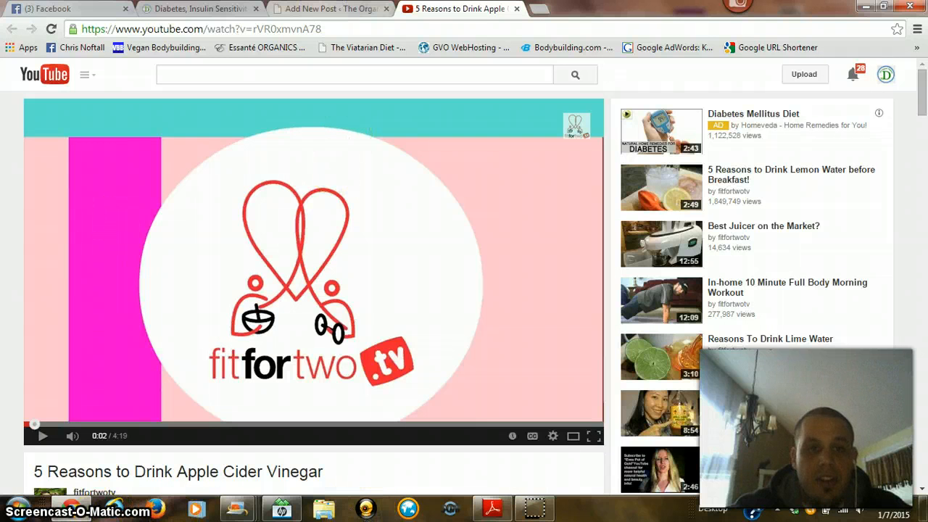
Step: Start a new blank post from the dashboard of The Organic Diabetic's WordPress site
click(340, 10)
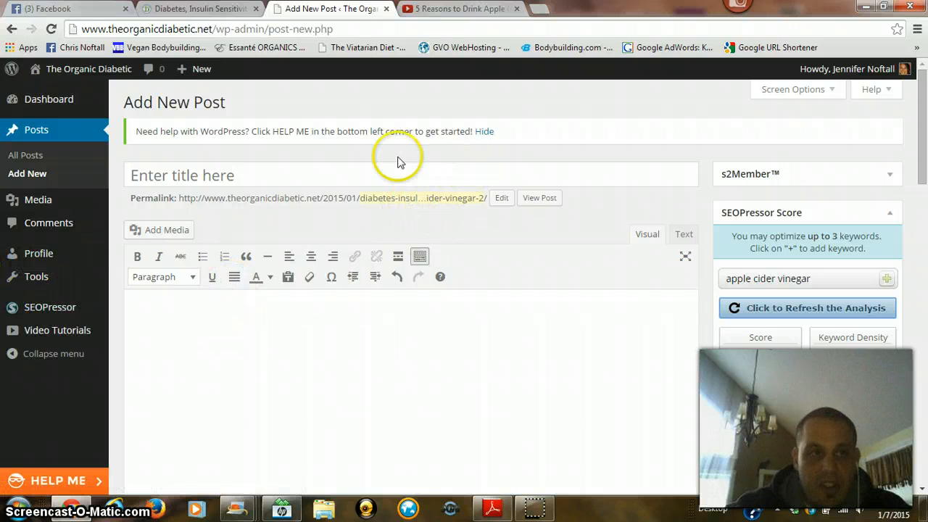
click(62, 99)
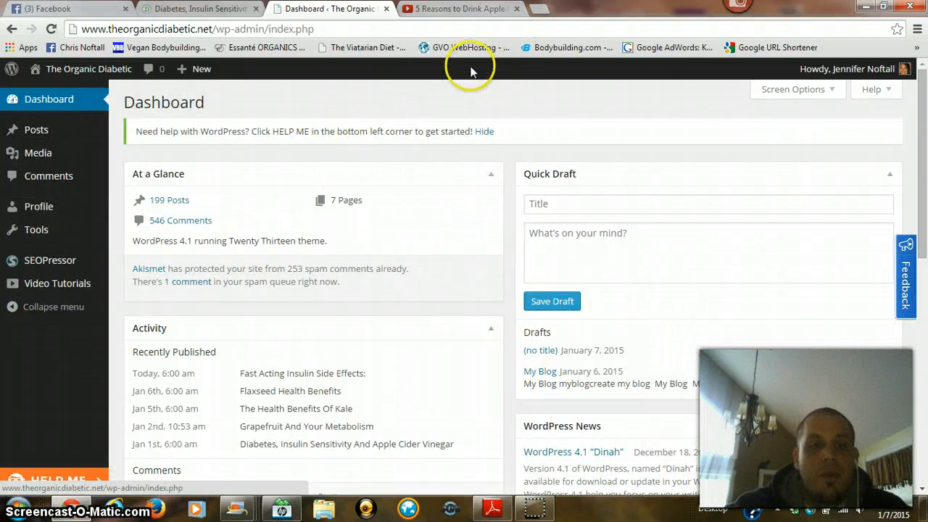
mouse_move(200, 73)
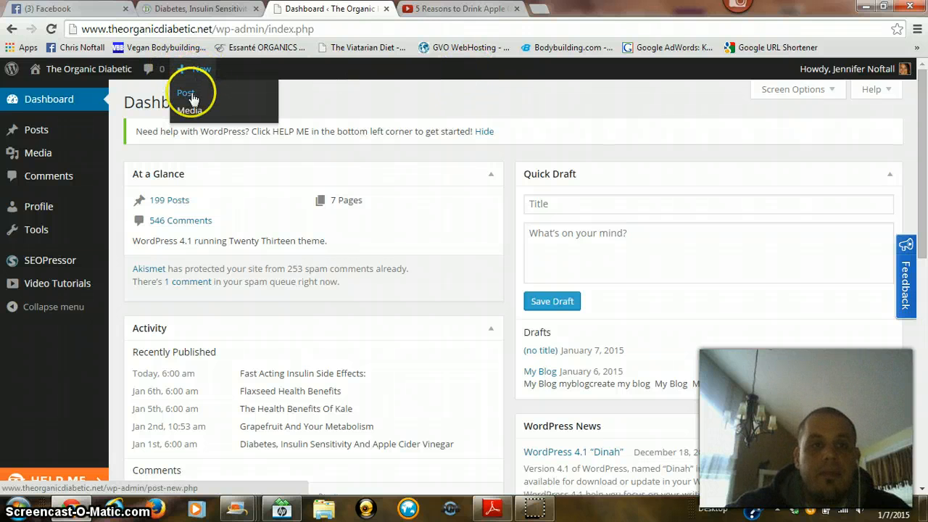
click(188, 93)
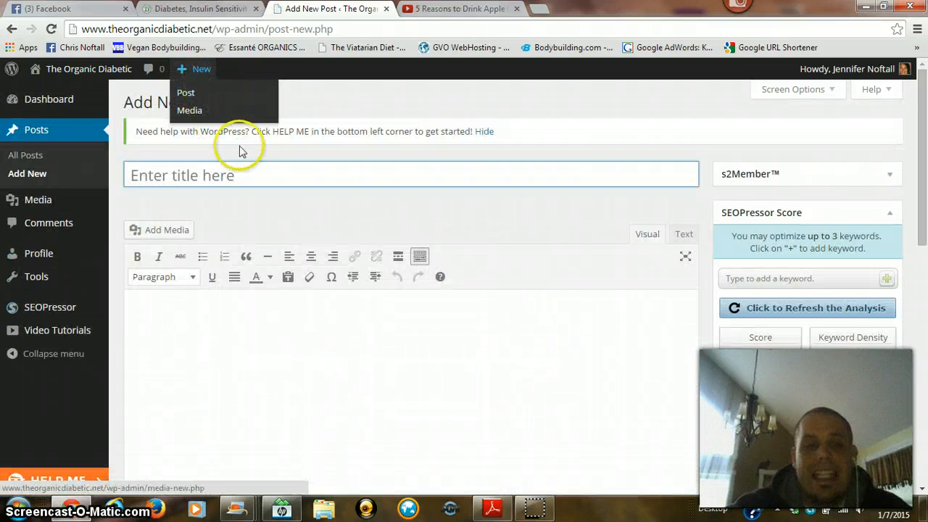
Step: Examine the title, tags, image and introduction of the published apple cider vinegar post
click(193, 9)
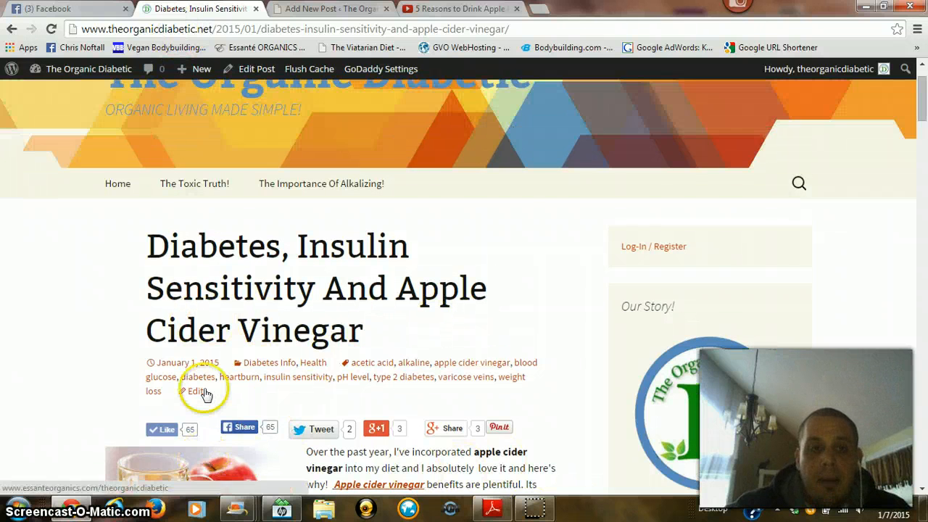
scroll(203, 391, up, 1)
scroll(205, 392, up, 1)
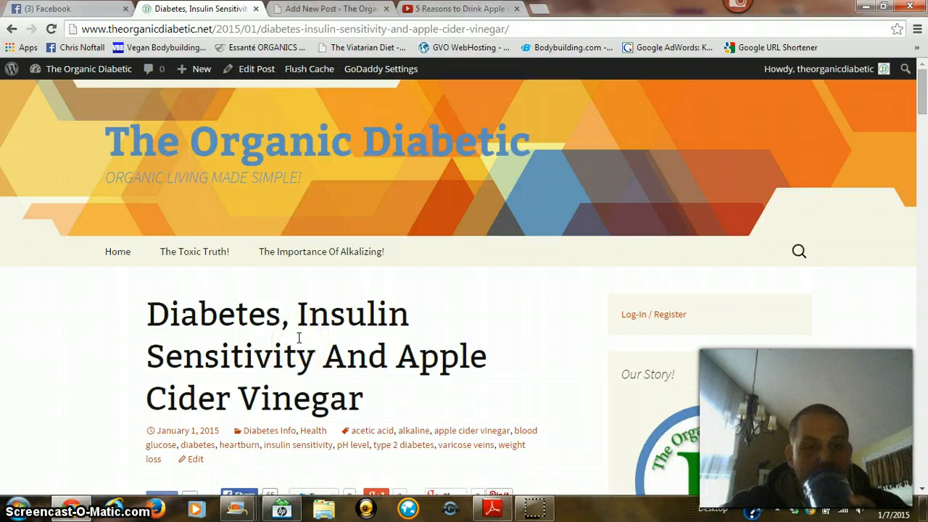
scroll(204, 306, down, 3)
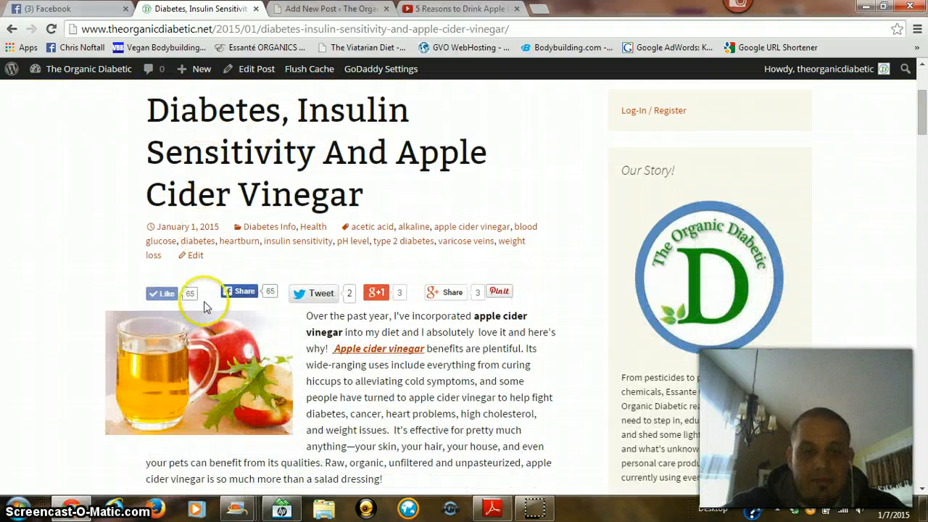
scroll(200, 210, up, 2)
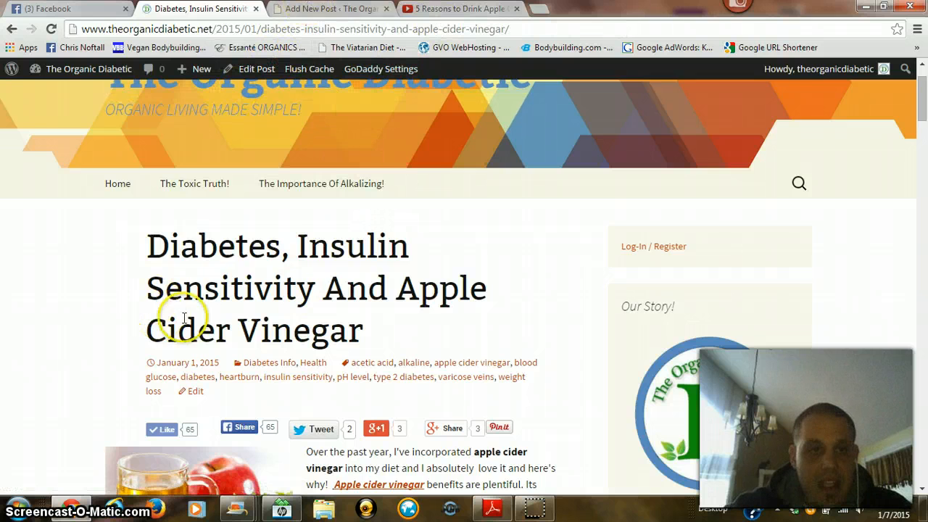
Step: Look over the blank post's editing area, SEOPressor settings, publishing options and format choices
click(305, 9)
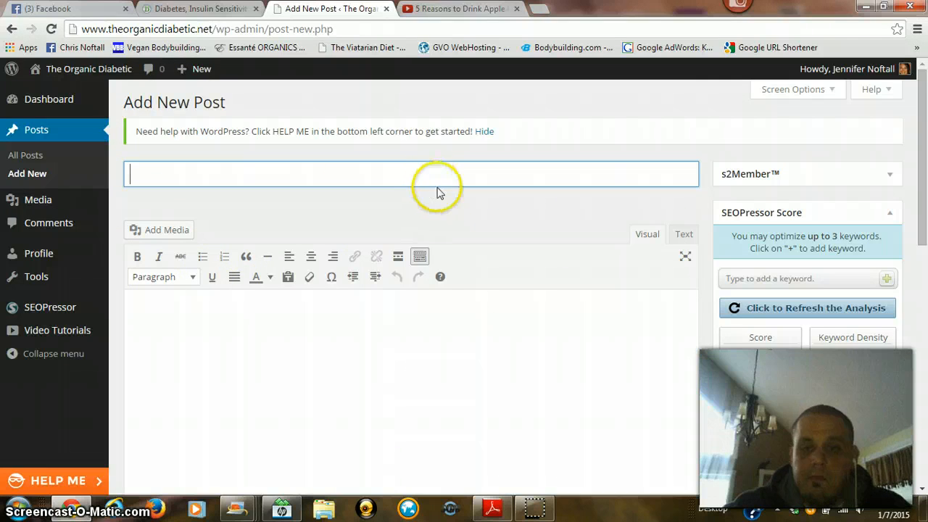
scroll(503, 234, down, 1)
scroll(491, 269, down, 4)
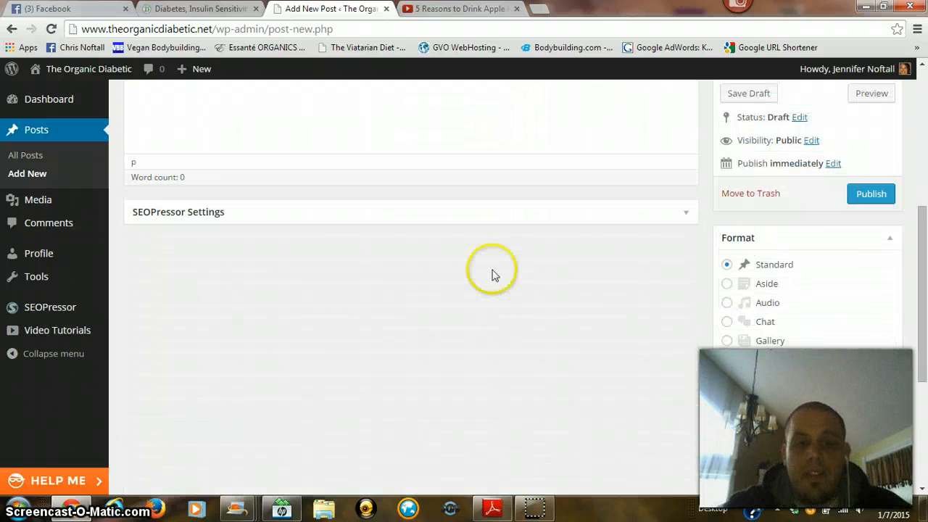
scroll(491, 274, up, 5)
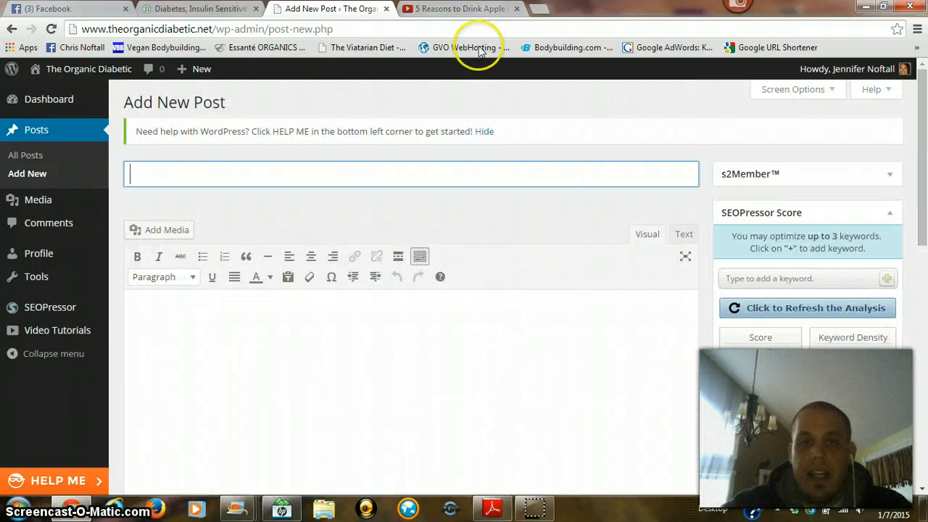
click(460, 9)
click(330, 15)
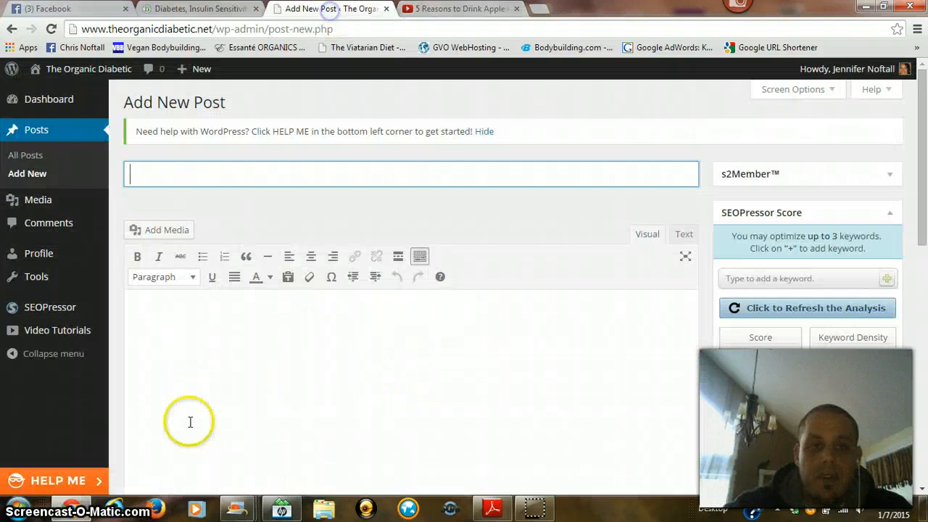
Step: Review the heading items in the SEO checklist PDF and the heading styles offered in the WordPress post editor
click(493, 508)
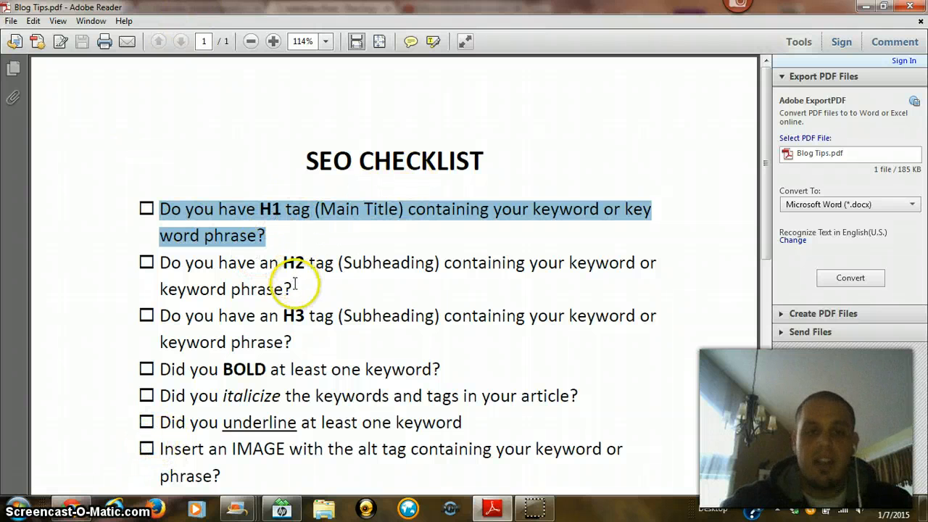
click(72, 509)
scroll(231, 308, down, 2)
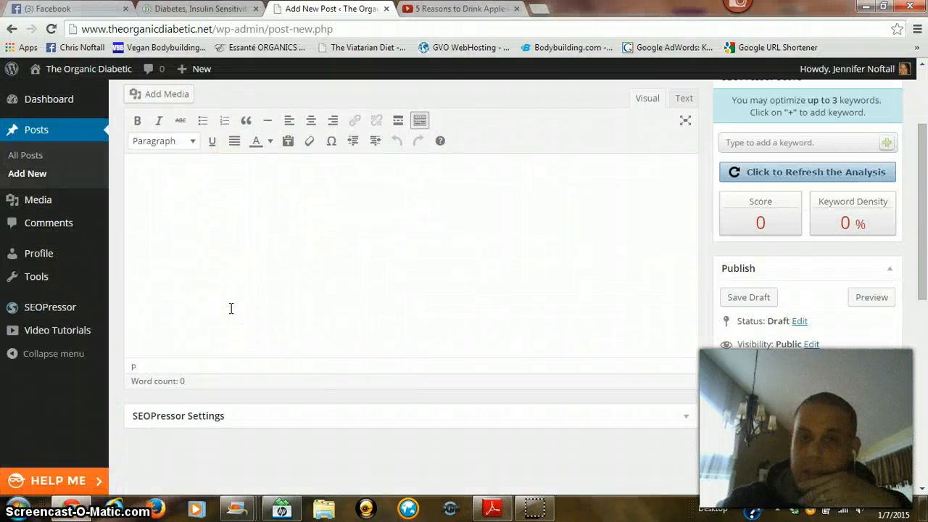
scroll(230, 307, up, 1)
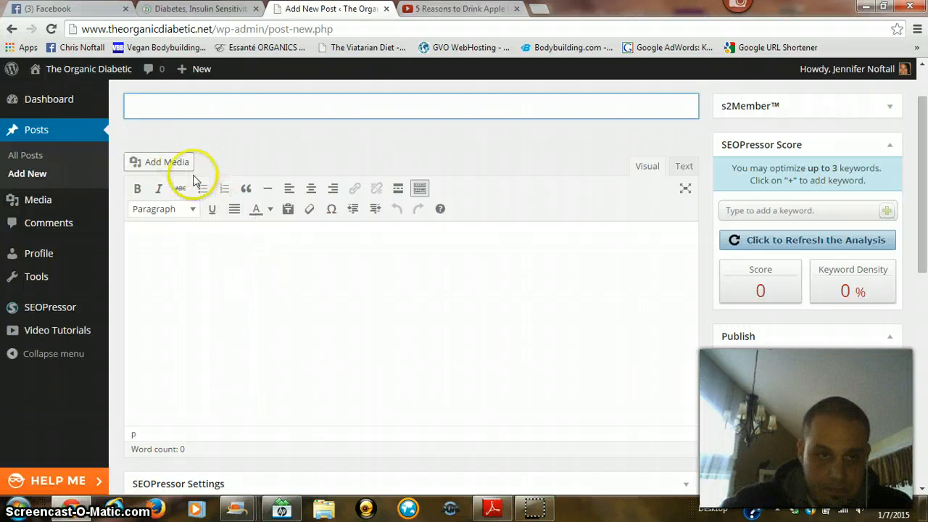
click(193, 208)
click(197, 292)
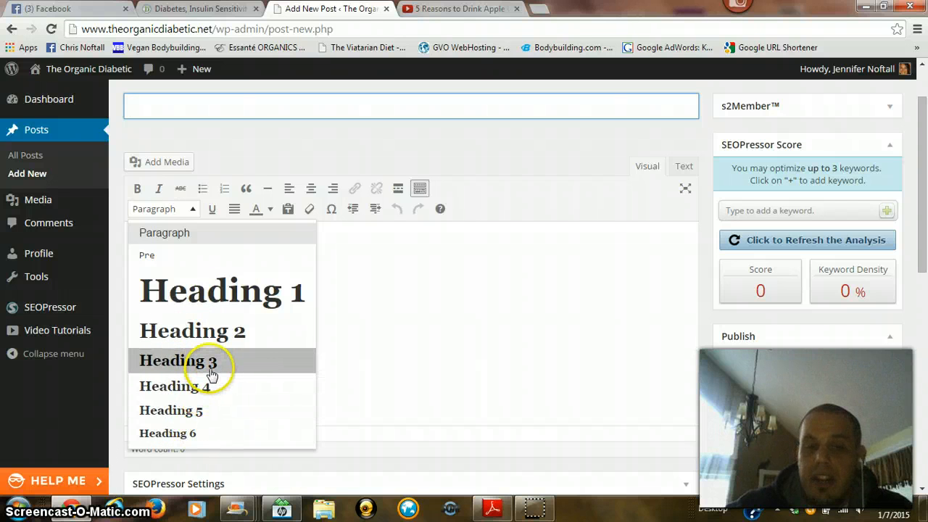
click(407, 299)
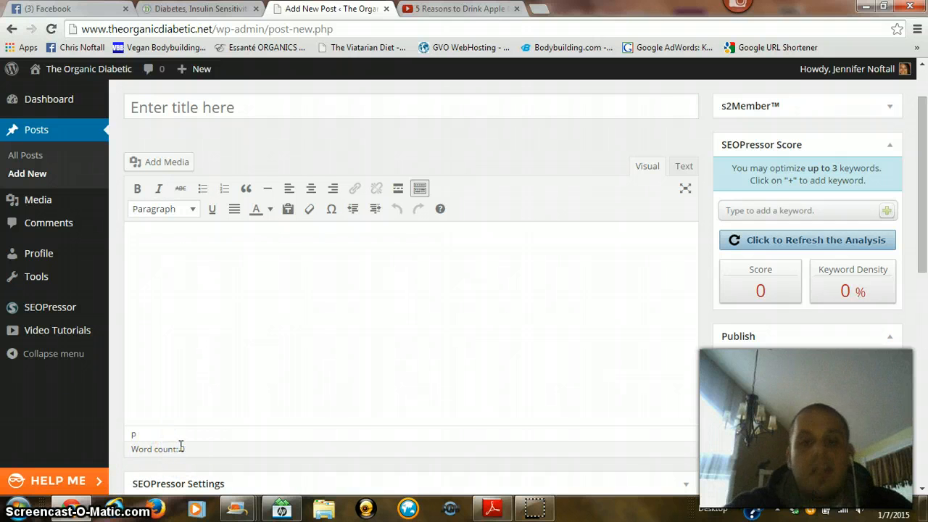
Step: Copy the published post's title, "Diabetes, Insulin Sensitivity And Apple Cider Vinegar", into the new post's title
scroll(203, 435, up, 2)
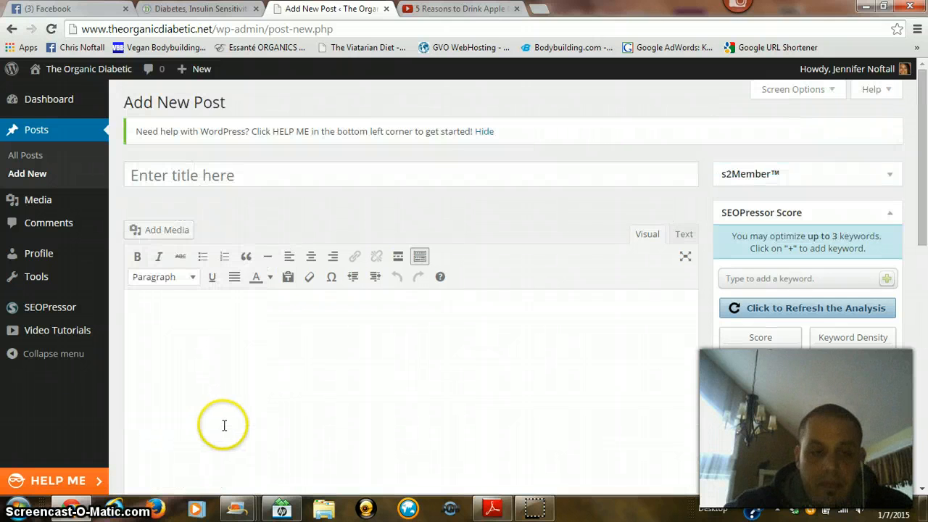
click(253, 173)
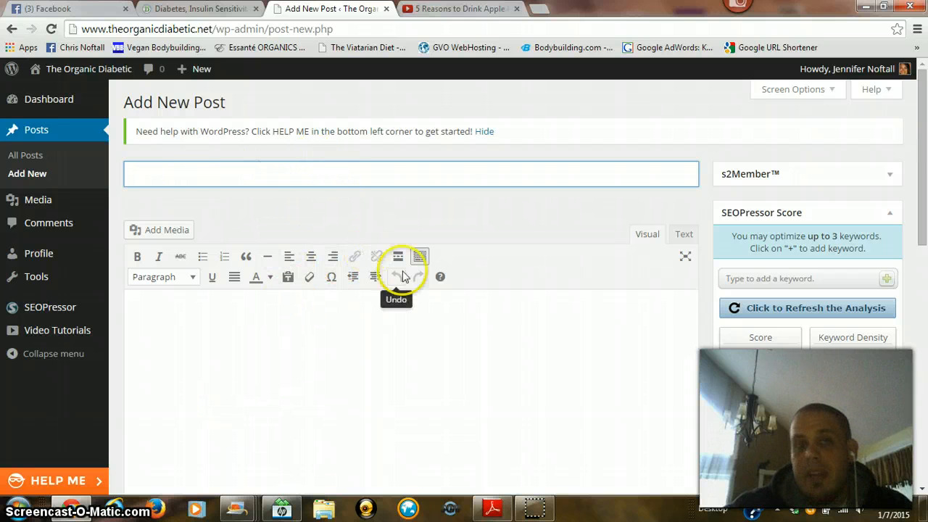
click(175, 7)
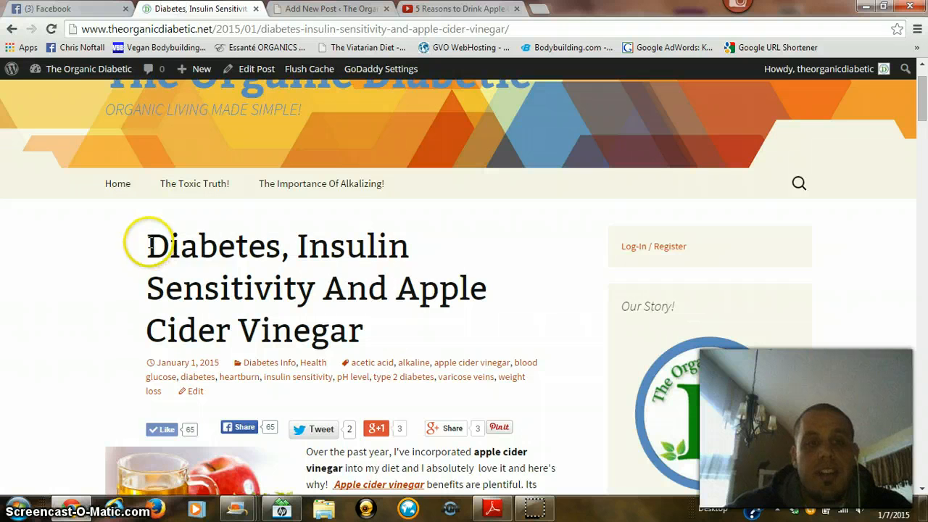
drag(142, 242, 363, 327)
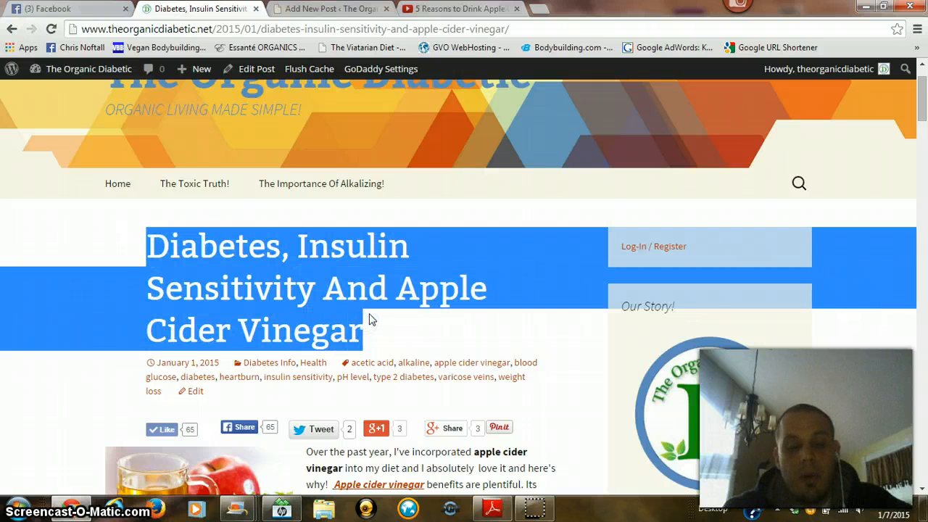
click(300, 8)
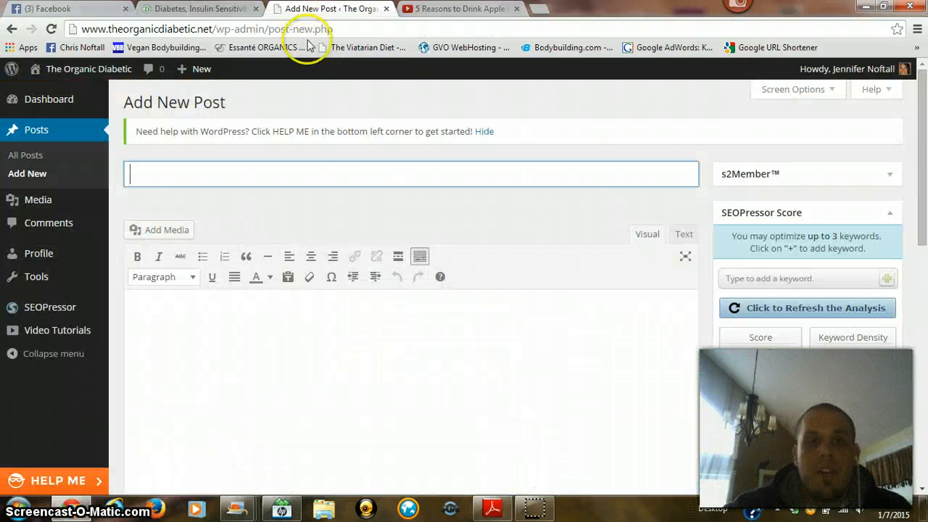
click(321, 167)
text(Diabetes, Insulin Sensitivity And Apple Cider Vinegar)
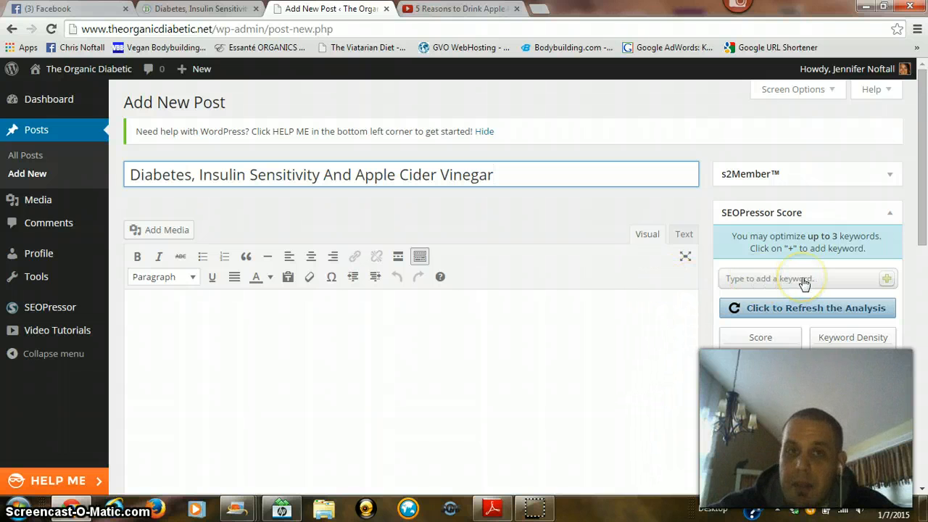
Step: Check how the keyword apple cider vinegar is used in the published post's title and opening paragraph
click(218, 9)
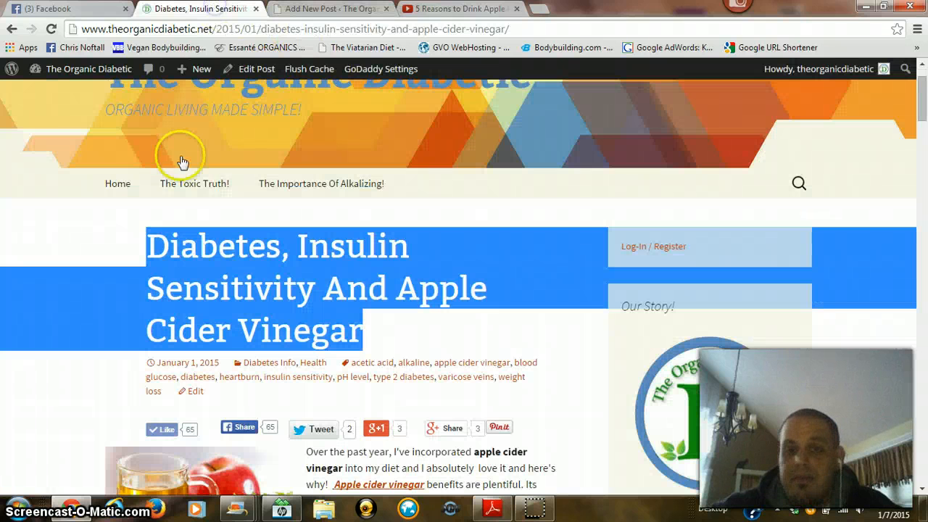
click(178, 244)
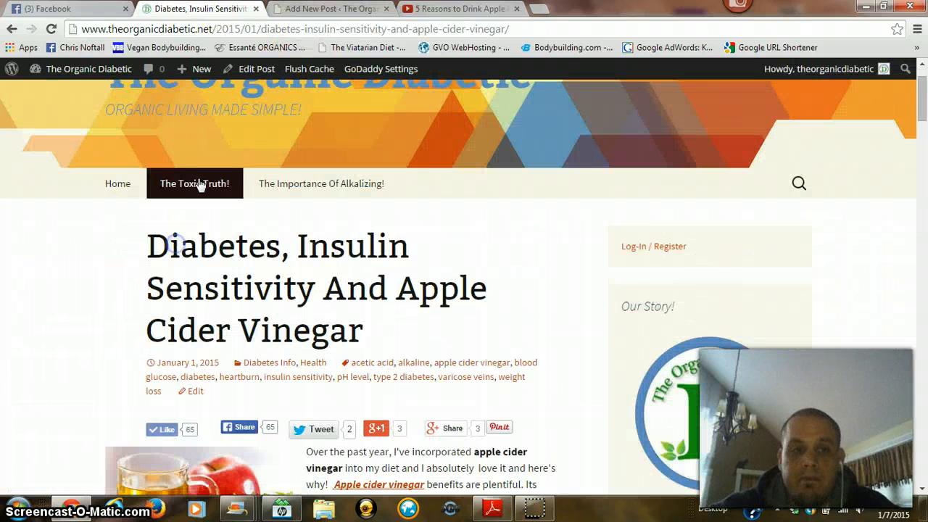
scroll(189, 183, down, 2)
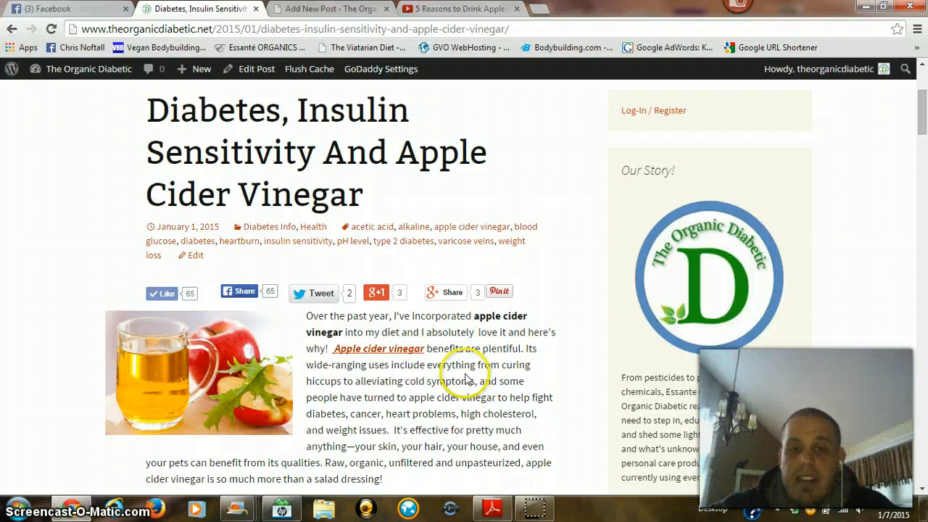
scroll(366, 310, up, 1)
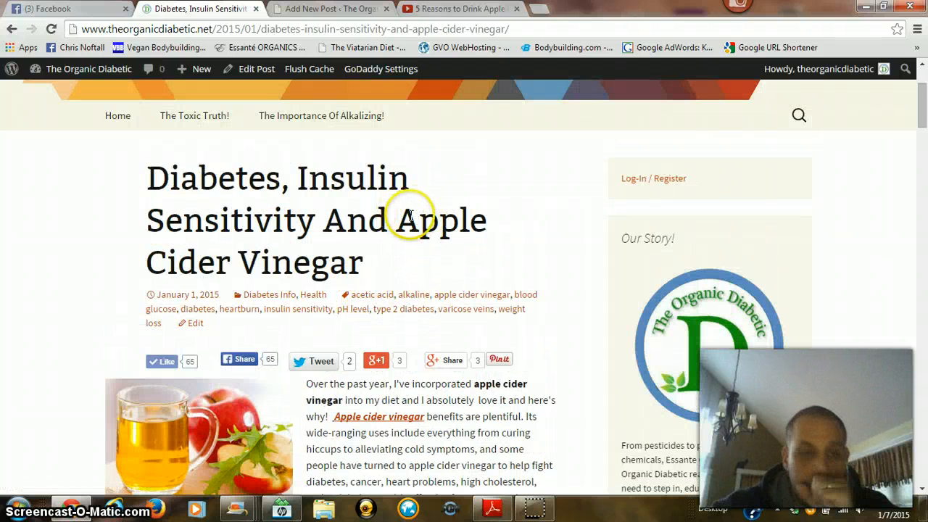
click(347, 9)
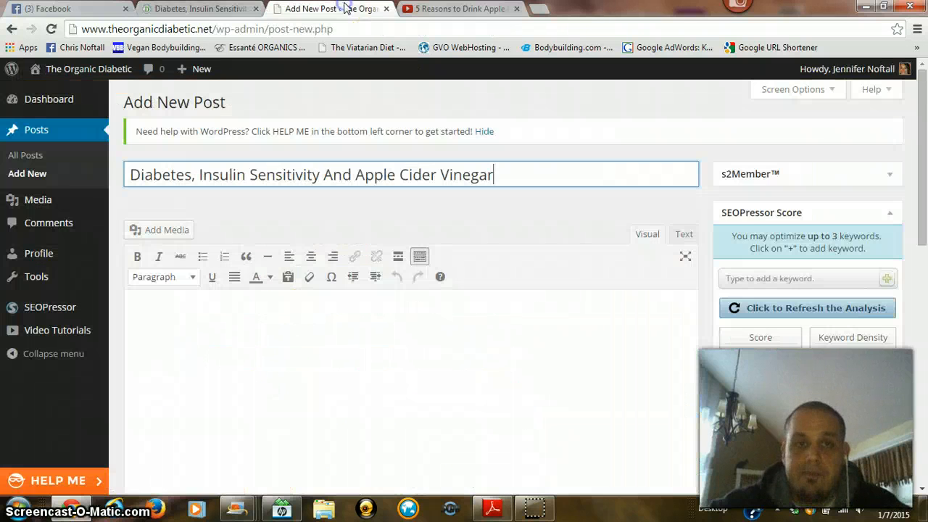
Step: Enter "apple cider vinegar" as the new post's SEOPressor keyword and refresh the analysis
click(771, 281)
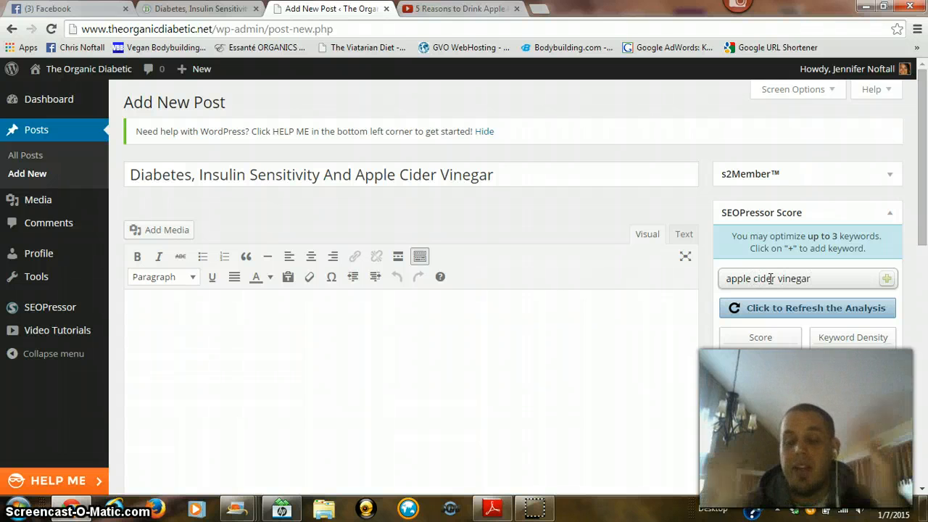
click(765, 277)
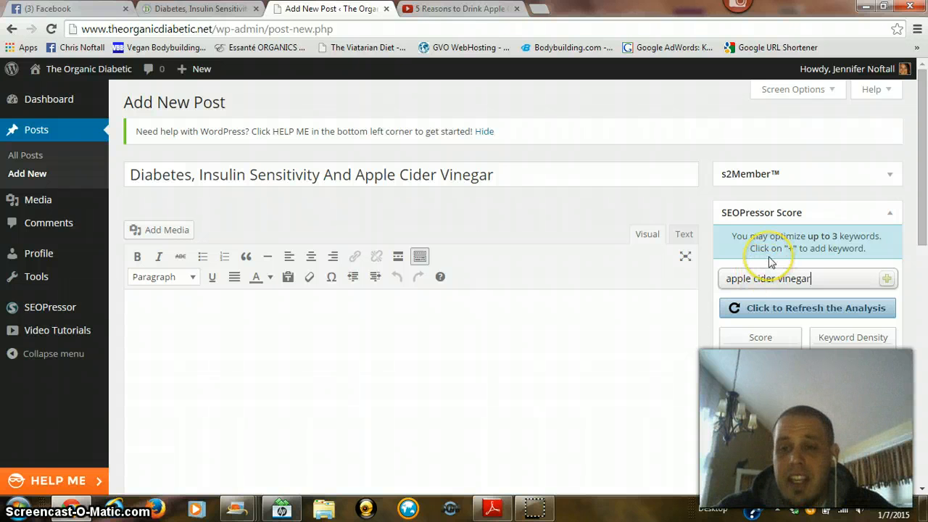
click(697, 219)
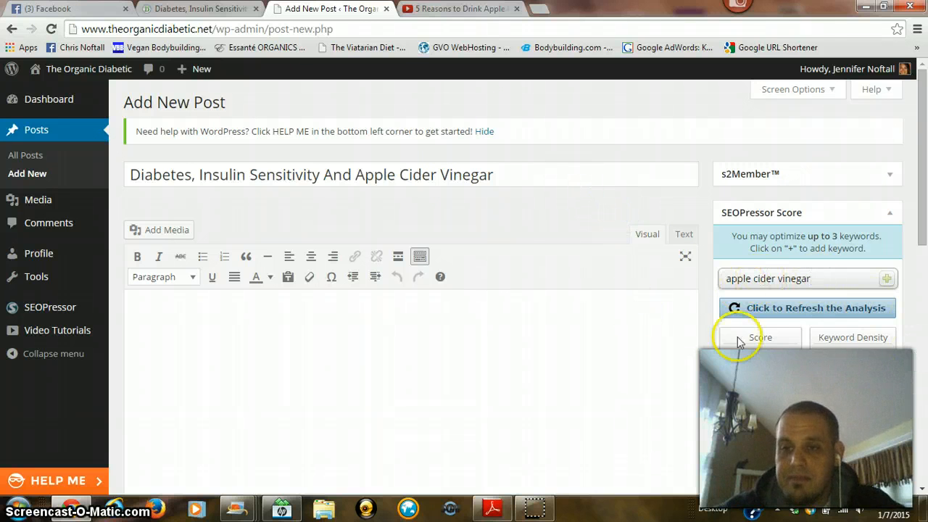
click(750, 307)
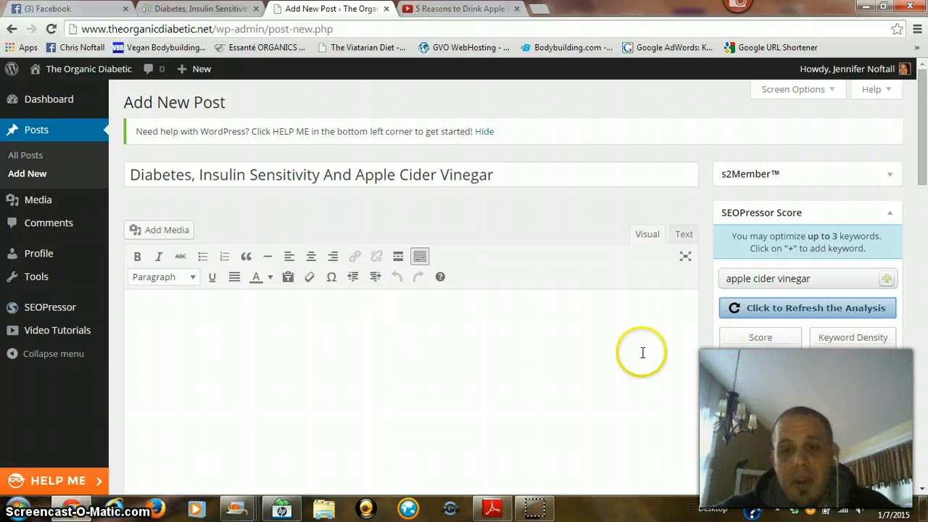
scroll(635, 341, down, 1)
scroll(638, 332, up, 1)
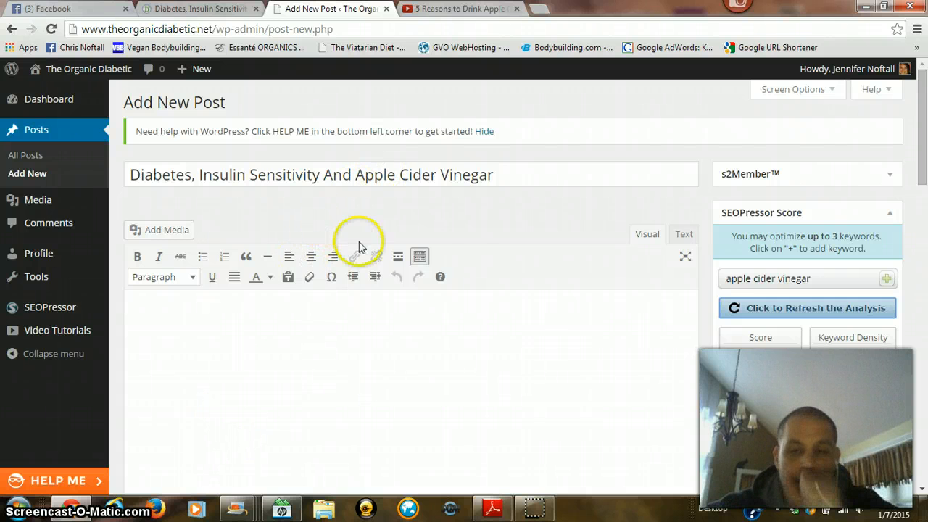
Step: Review the SEOPressor score and keyword decoration suggestions, and check the new post's title against the H1 item in the SEO checklist
scroll(483, 269, down, 3)
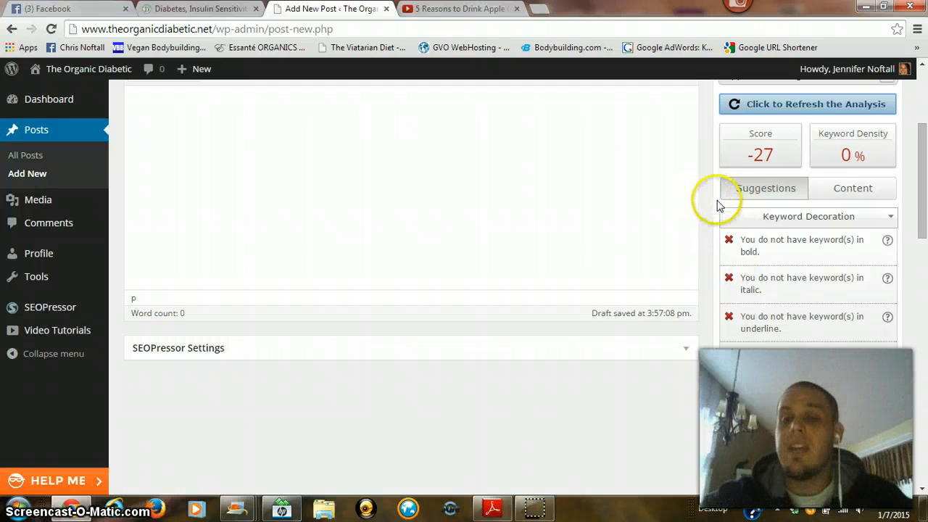
scroll(718, 215, up, 2)
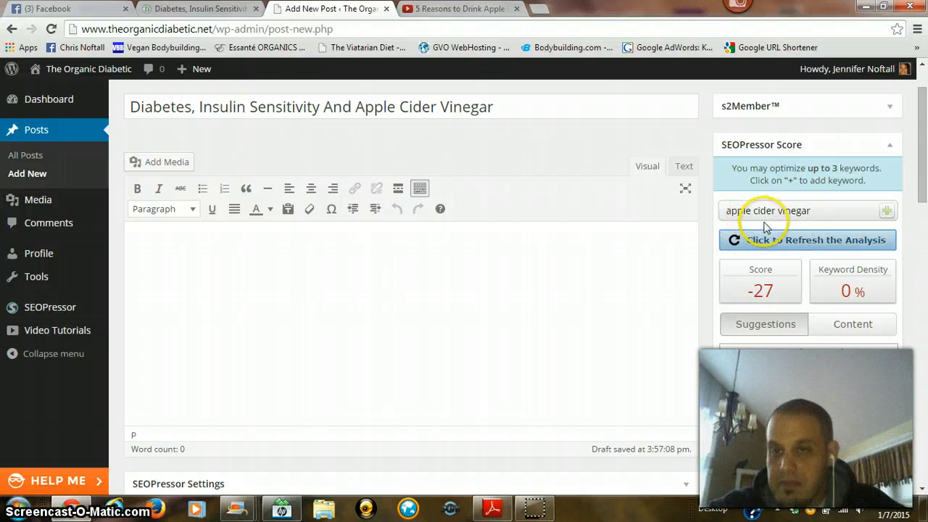
scroll(724, 229, down, 1)
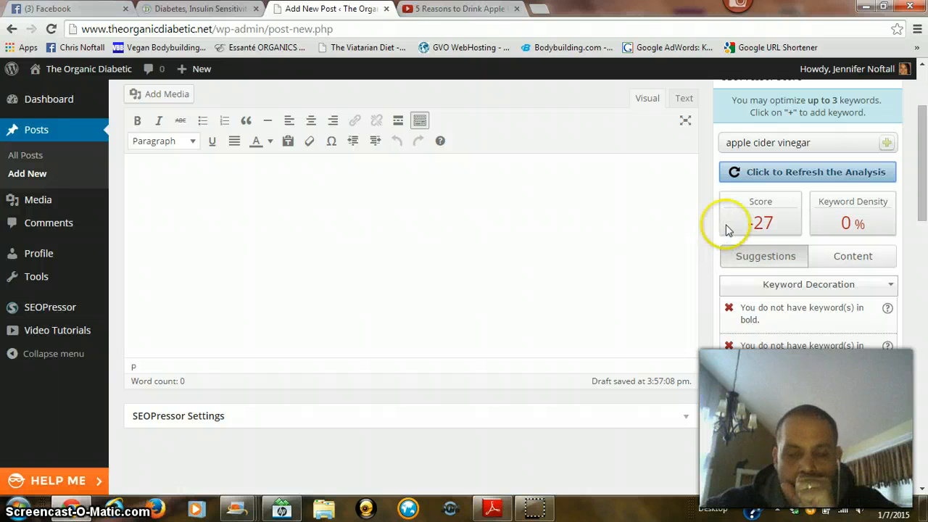
scroll(549, 252, up, 2)
click(512, 175)
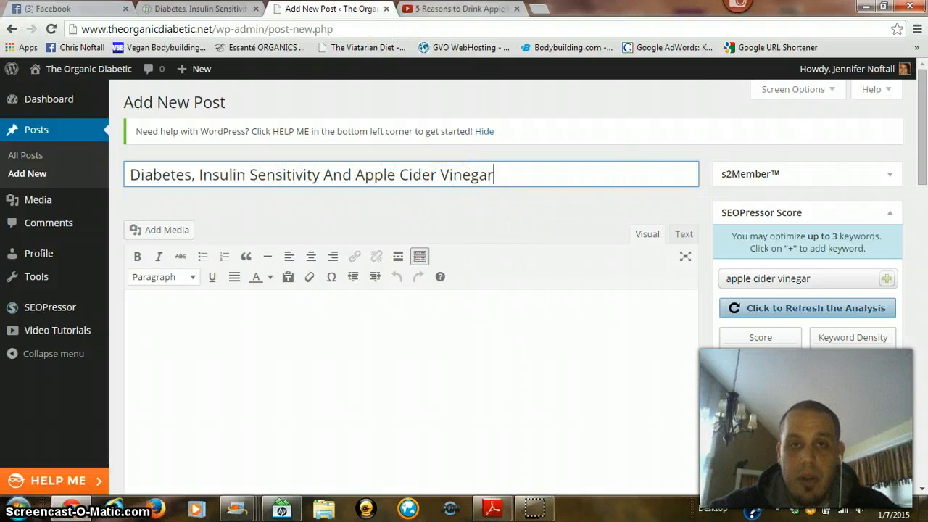
click(493, 509)
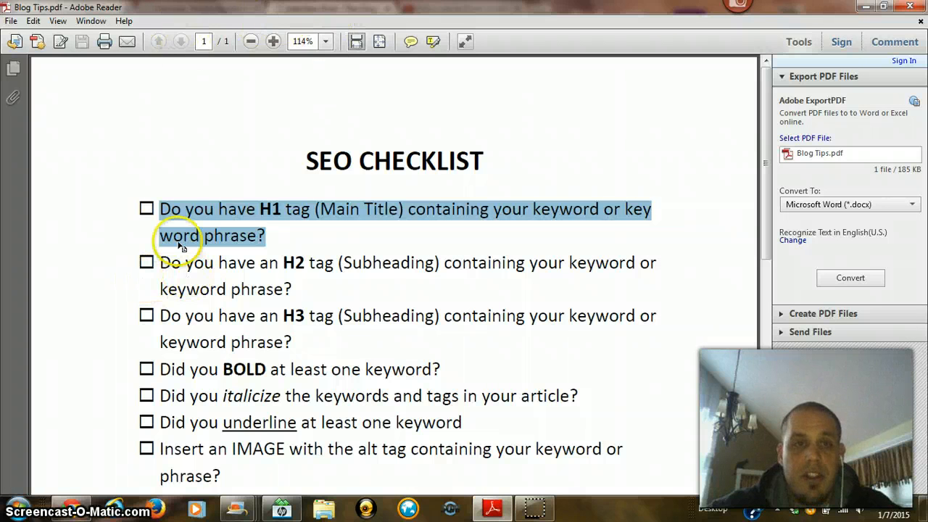
click(73, 508)
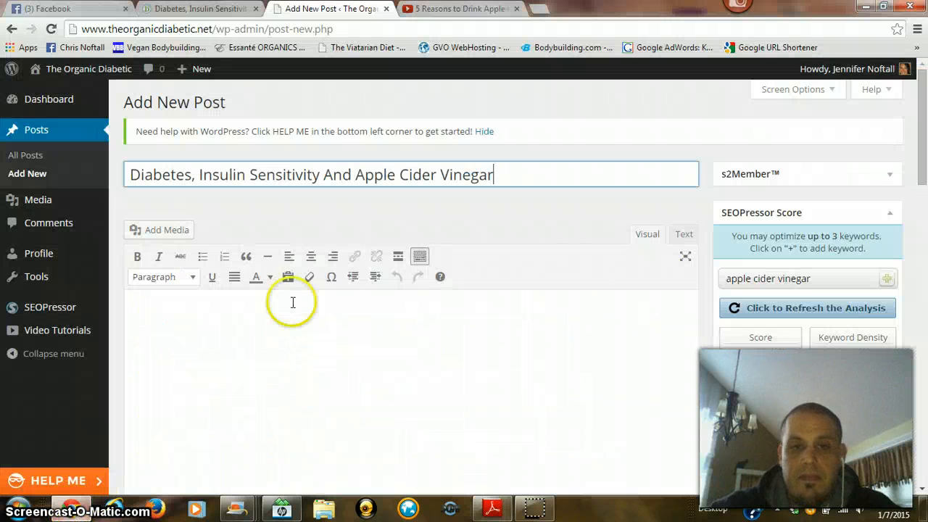
Step: Copy the published post's opening paragraph, starting "Over the past year, I've incorporated apple cider vinegar", into the new post's body
click(254, 343)
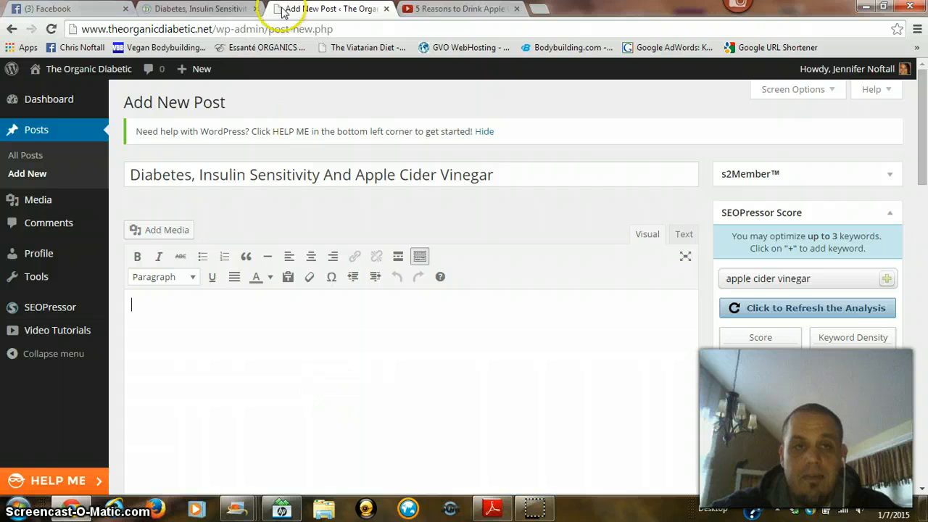
click(214, 9)
scroll(239, 236, down, 3)
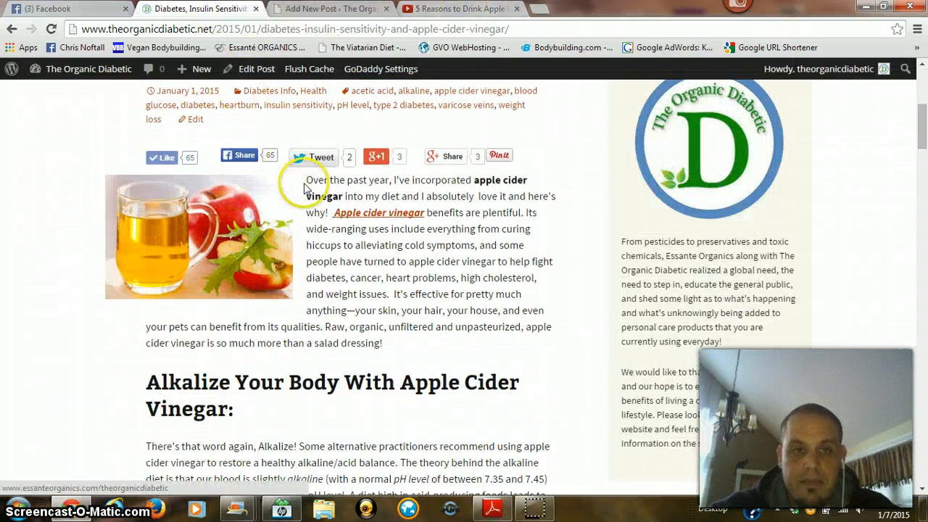
drag(304, 180, 391, 347)
key(ctrl+c)
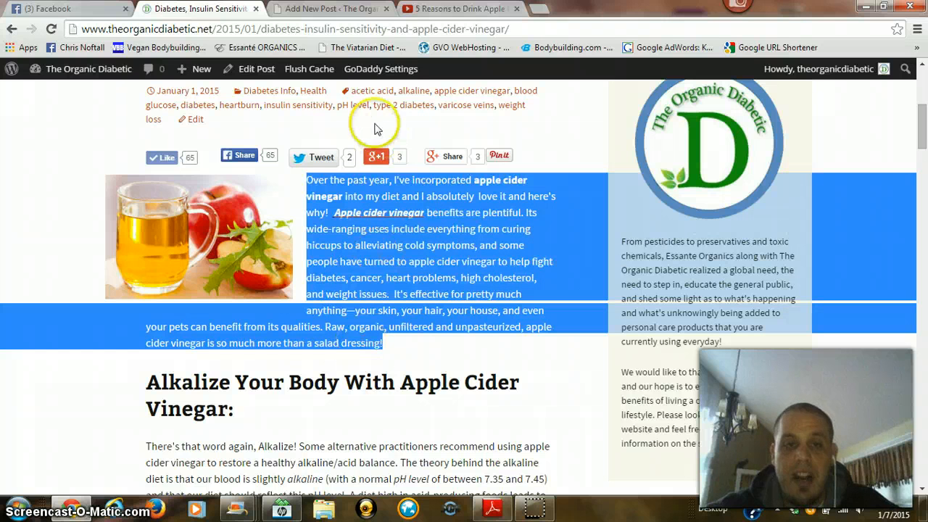
click(334, 9)
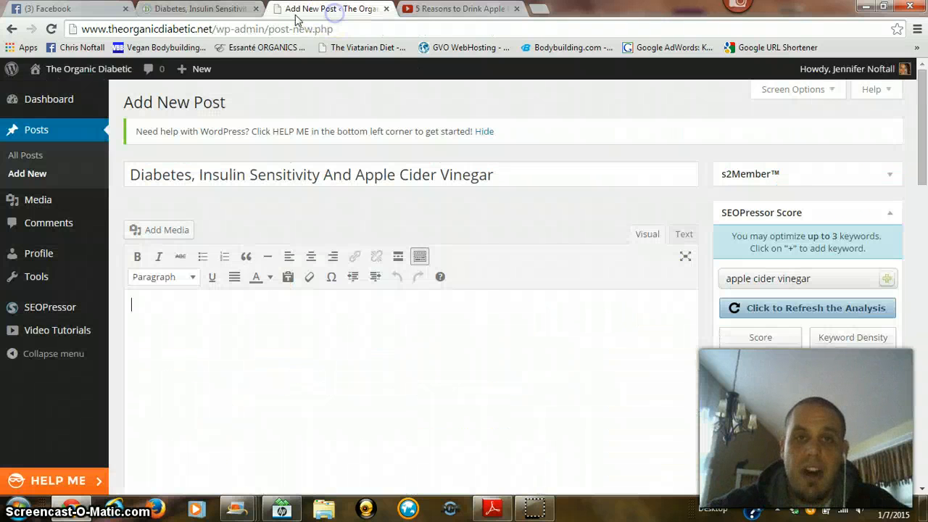
click(278, 367)
key(ctrl+v)
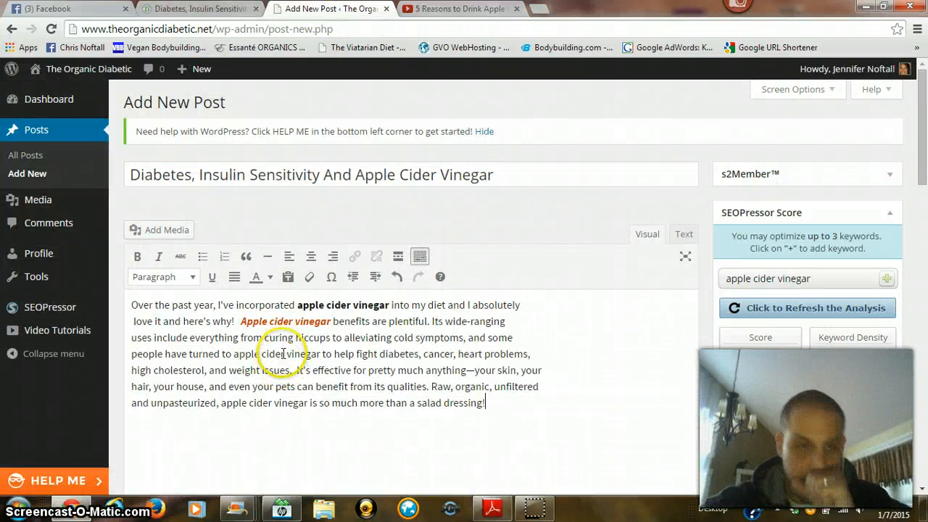
scroll(228, 338, down, 1)
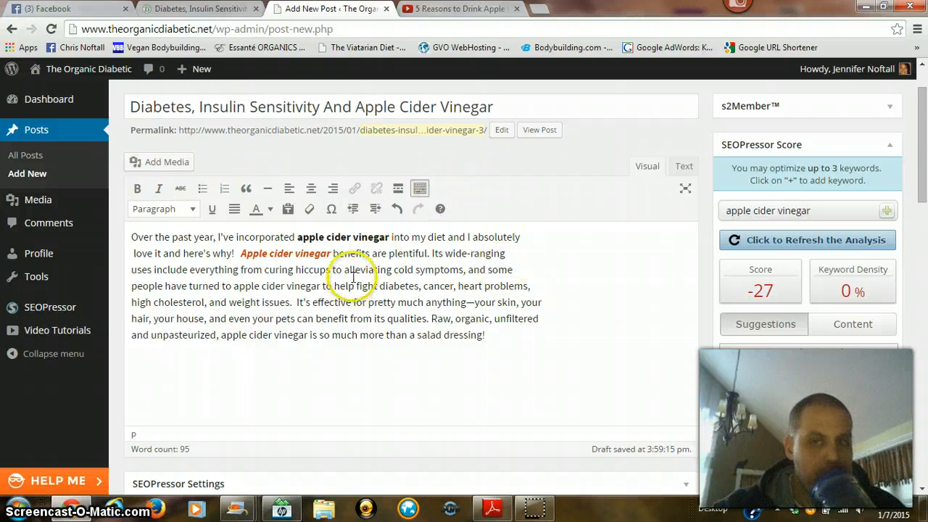
scroll(189, 344, up, 1)
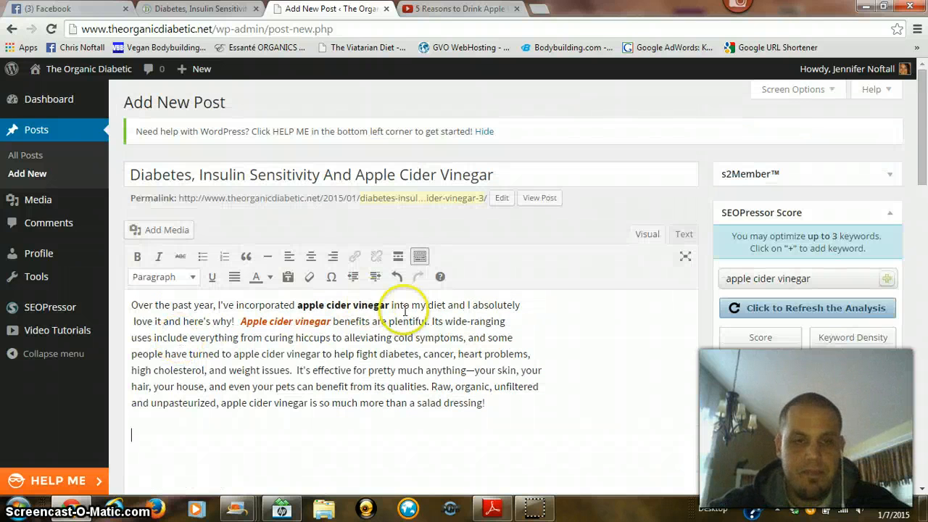
Step: Check the H2 subheading item in the SEO checklist and start a Heading 2 line below the new post's opening paragraph
scroll(435, 327, down, 1)
click(503, 339)
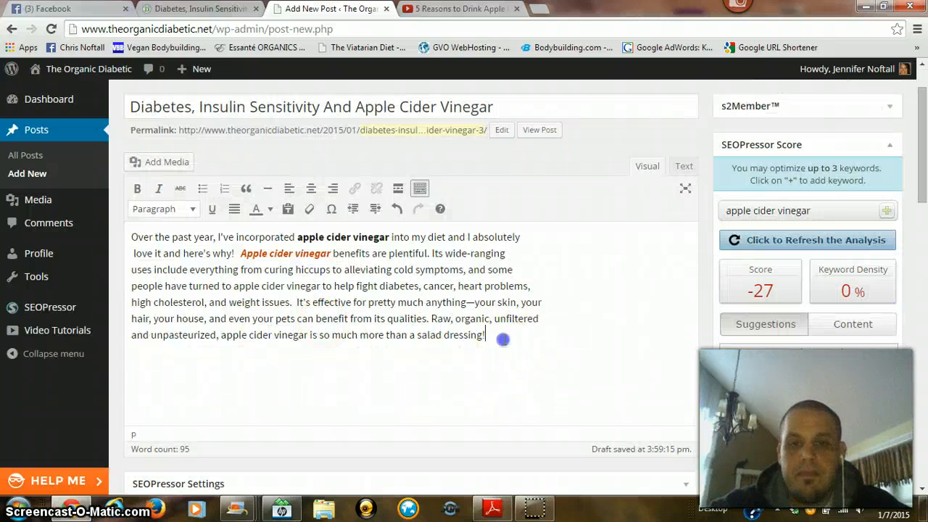
click(498, 512)
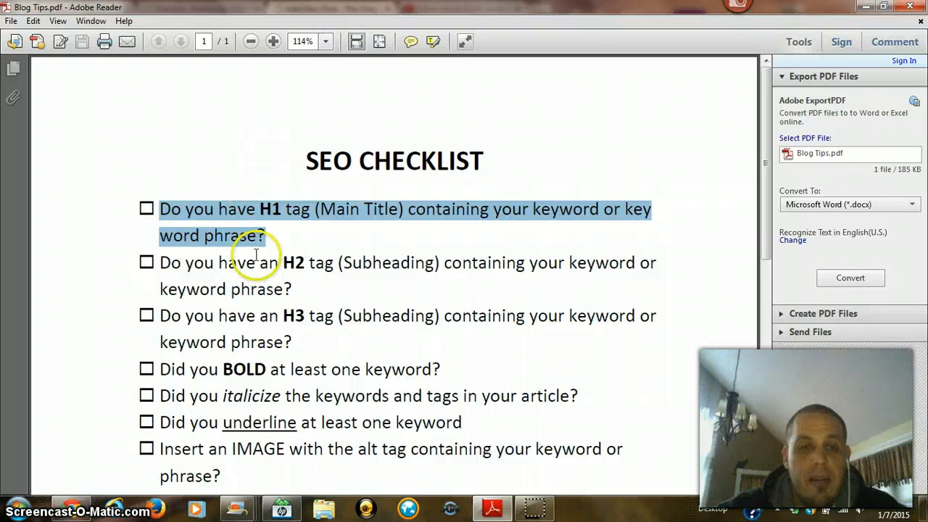
drag(161, 262, 304, 290)
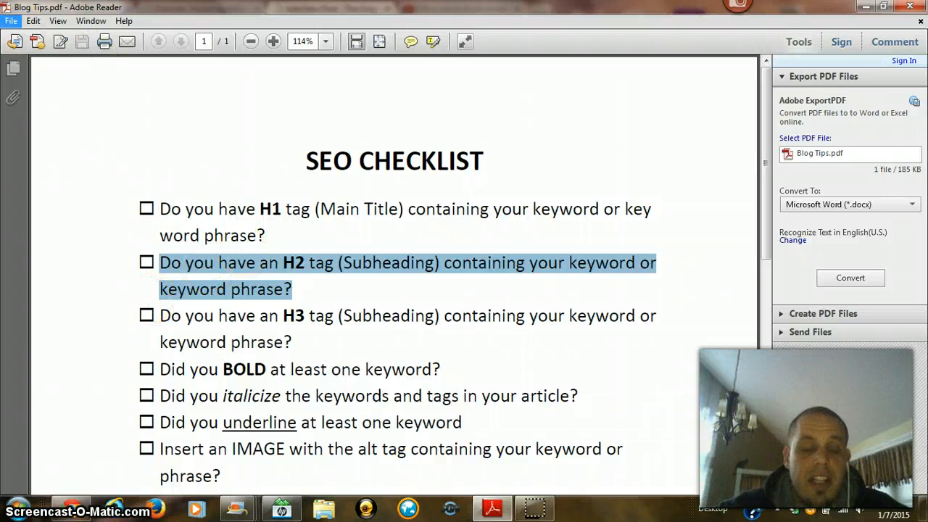
click(72, 508)
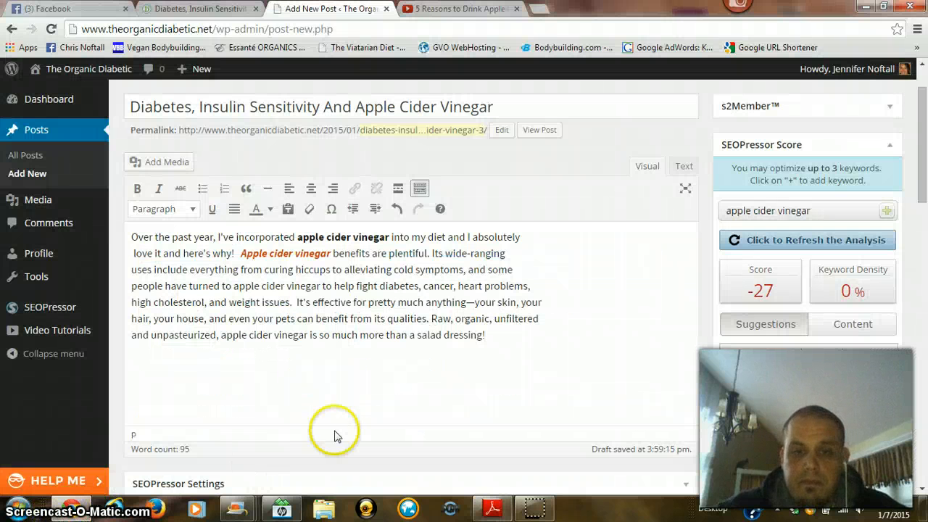
key(Return)
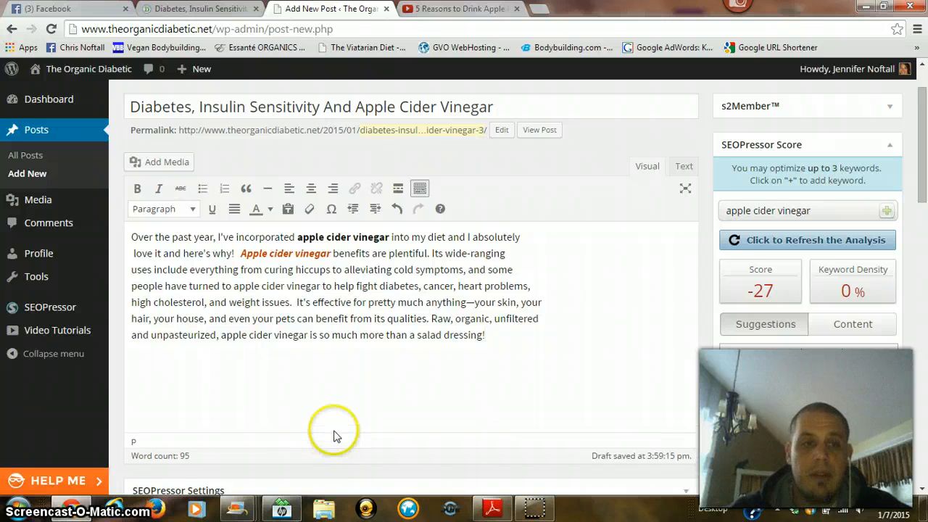
click(161, 209)
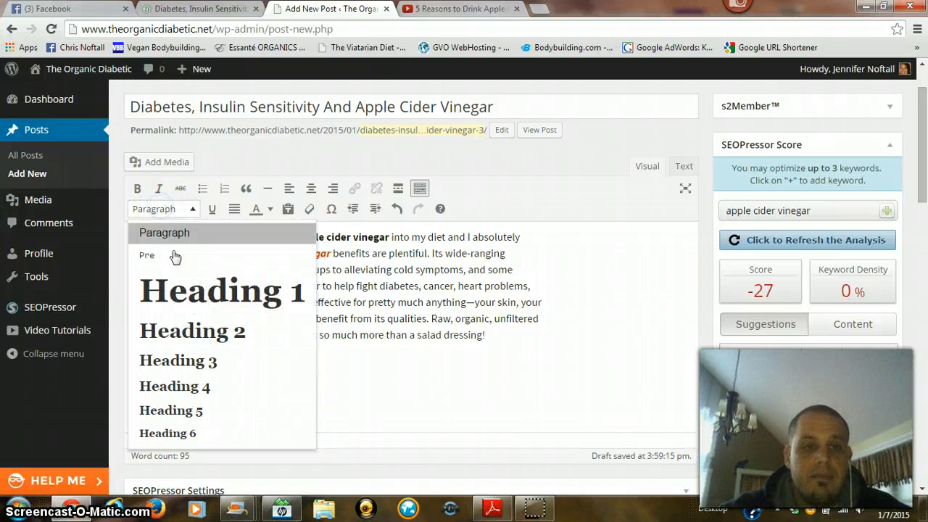
click(195, 324)
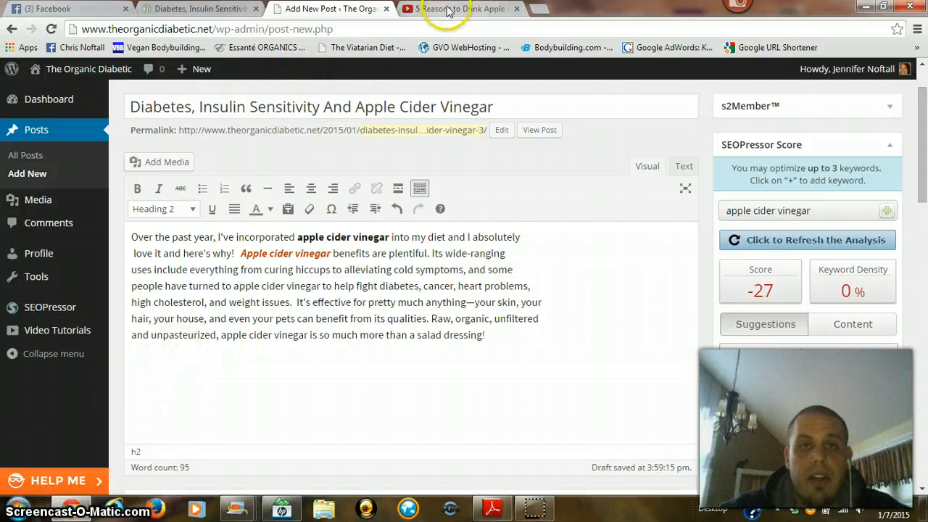
Step: Copy the published post's subheading "Alkalize Your Body With Apple Cider Vinegar:" into the Heading 2 line and start a new paragraph below it
click(196, 9)
scroll(174, 210, down, 2)
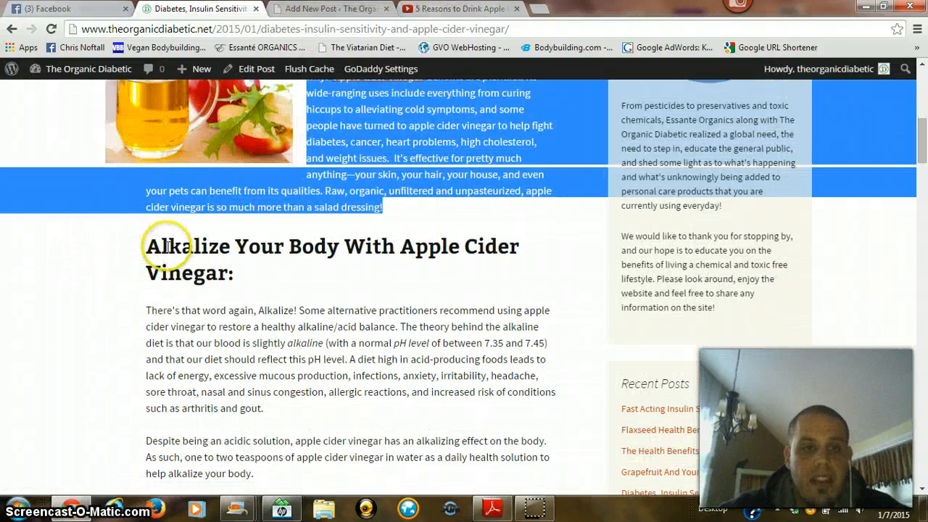
click(166, 247)
drag(145, 236, 246, 282)
key(ctrl+c)
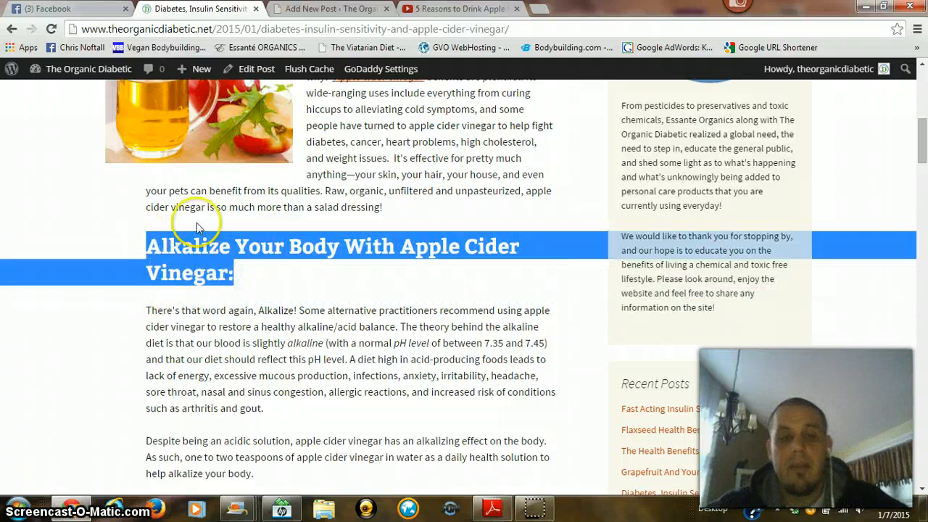
key(ctrl+Tab)
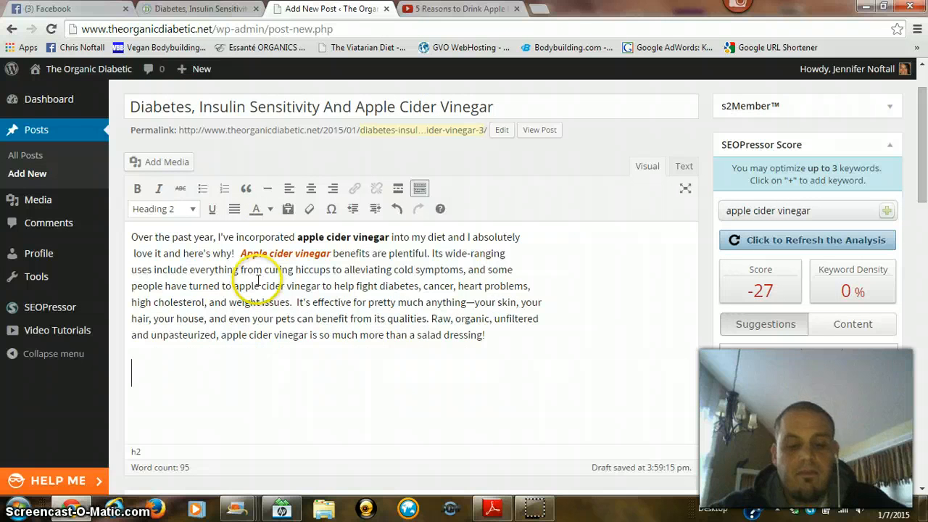
key(ctrl+v)
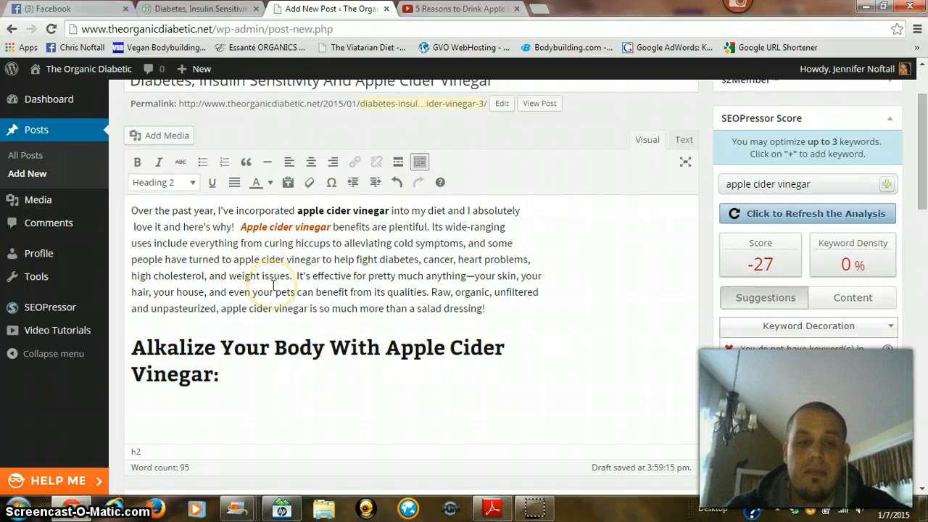
key(Return)
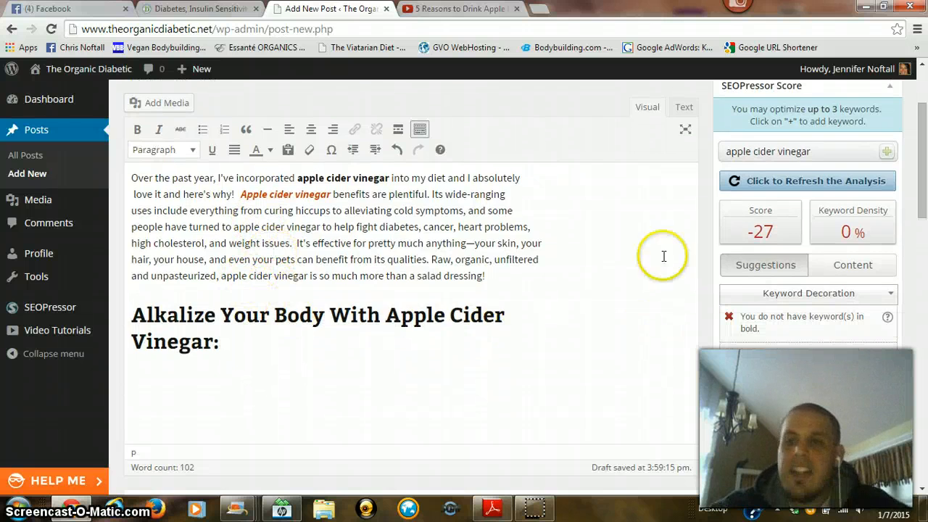
Step: Look through the SEOPressor suggestions, save the post as a draft and check its updated score and keyword density
scroll(721, 227, down, 1)
scroll(721, 227, down, 2)
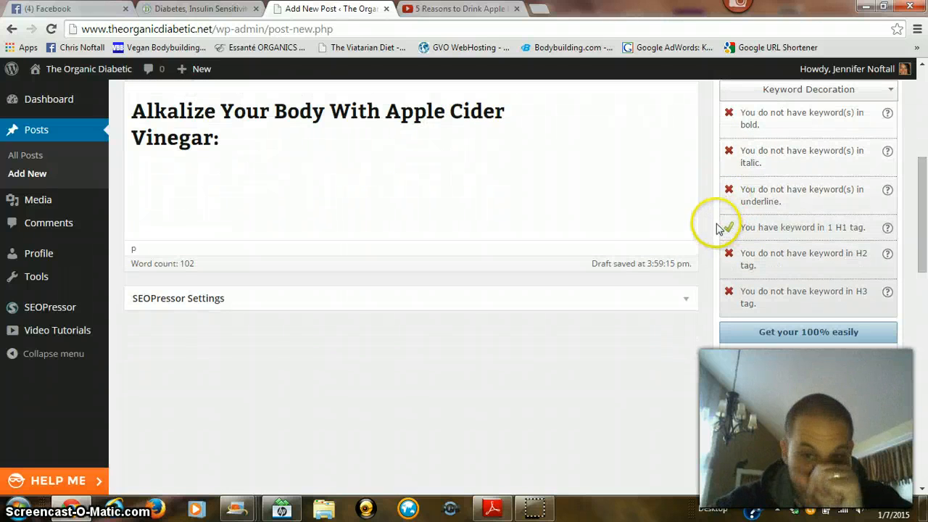
scroll(718, 217, down, 3)
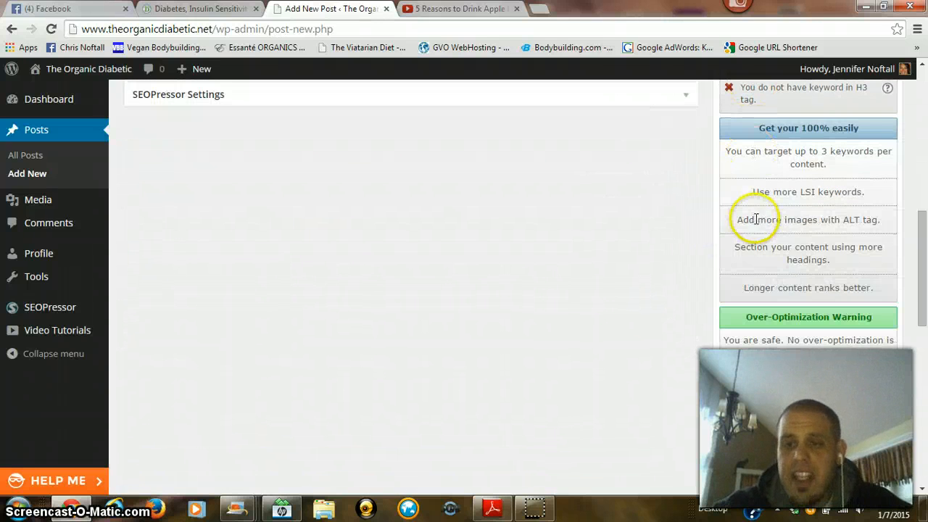
scroll(736, 219, down, 1)
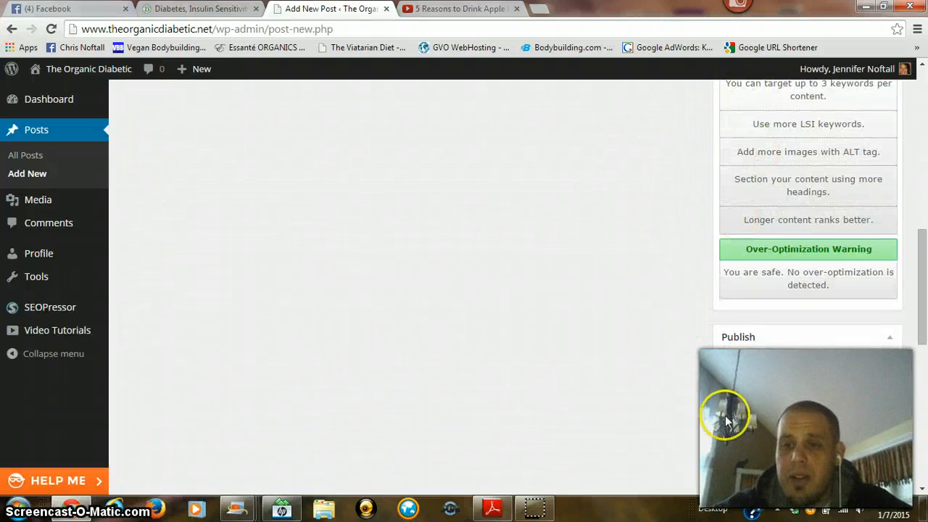
click(752, 377)
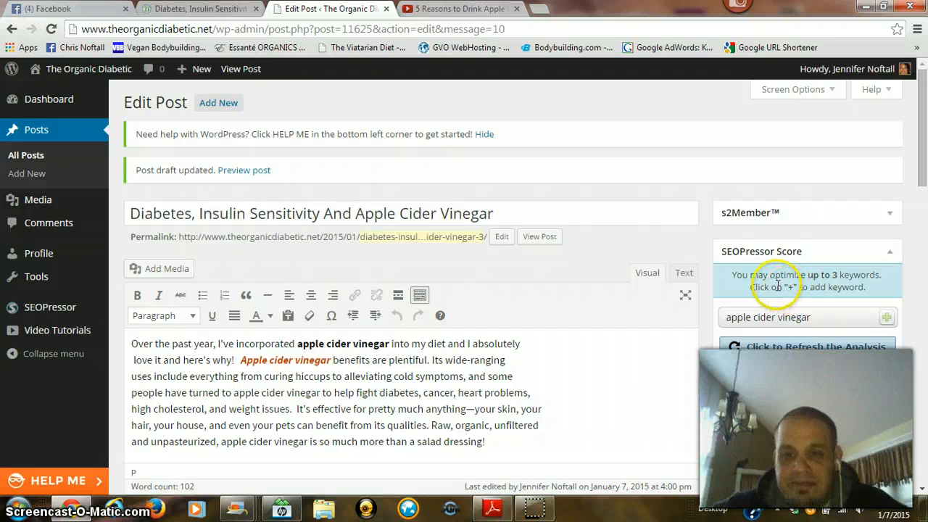
scroll(768, 290, down, 2)
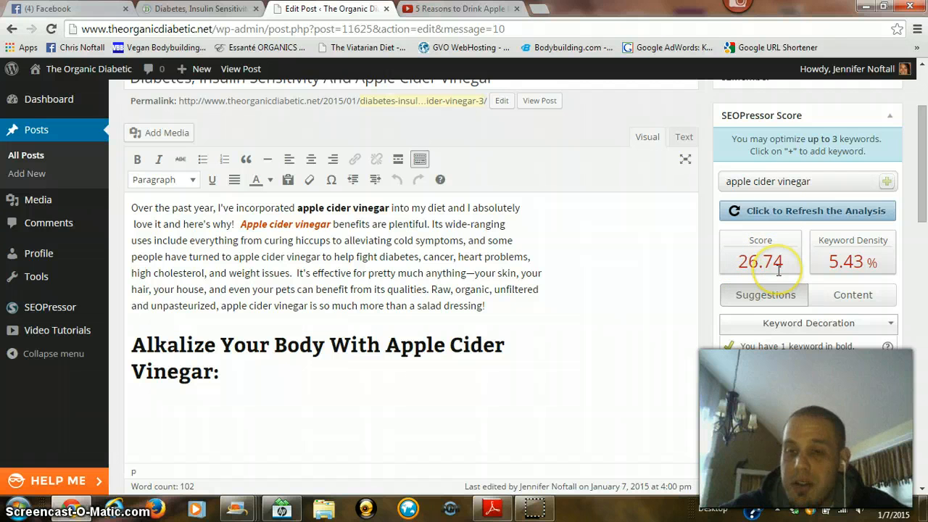
Step: Copy the published post's two paragraphs about alkalizing the body into the new post below the "Alkalize Your Body With Apple Cider Vinegar:" subheading
click(249, 372)
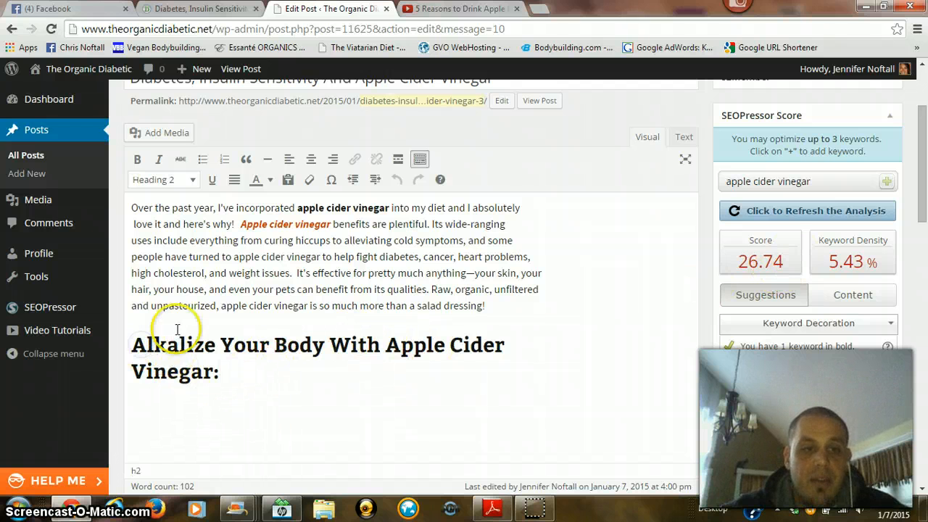
click(147, 345)
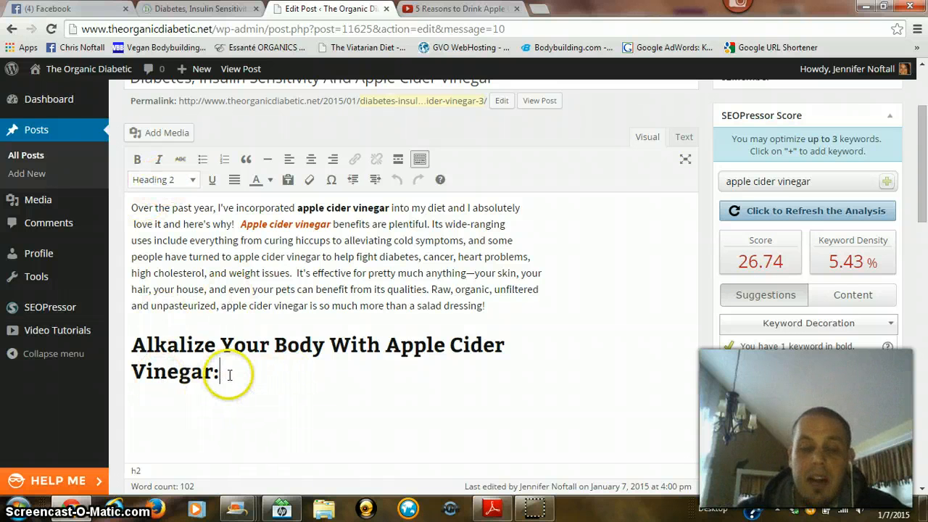
key(Return)
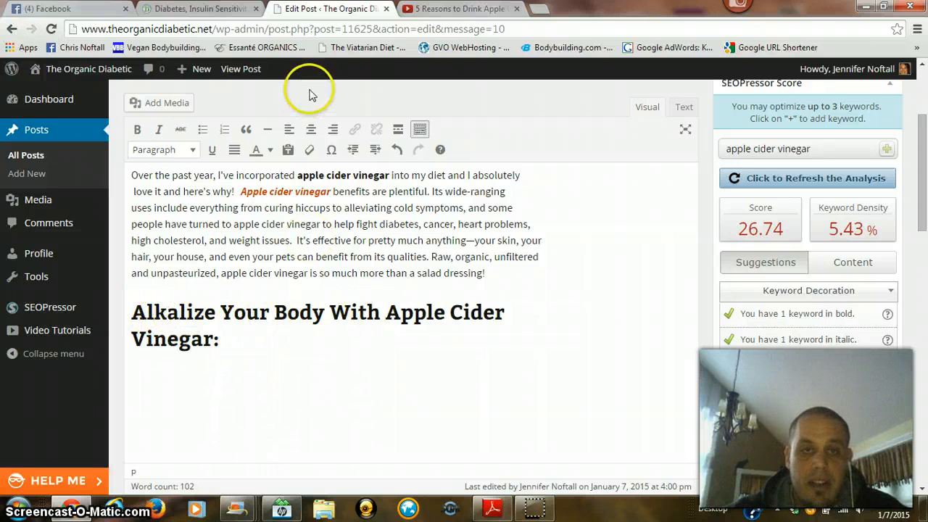
click(175, 16)
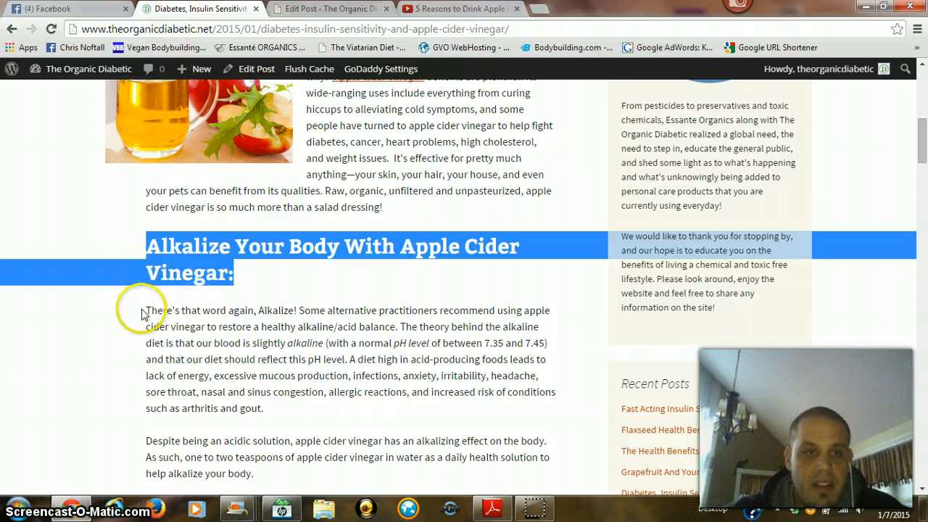
drag(148, 312, 271, 324)
key(ctrl+c)
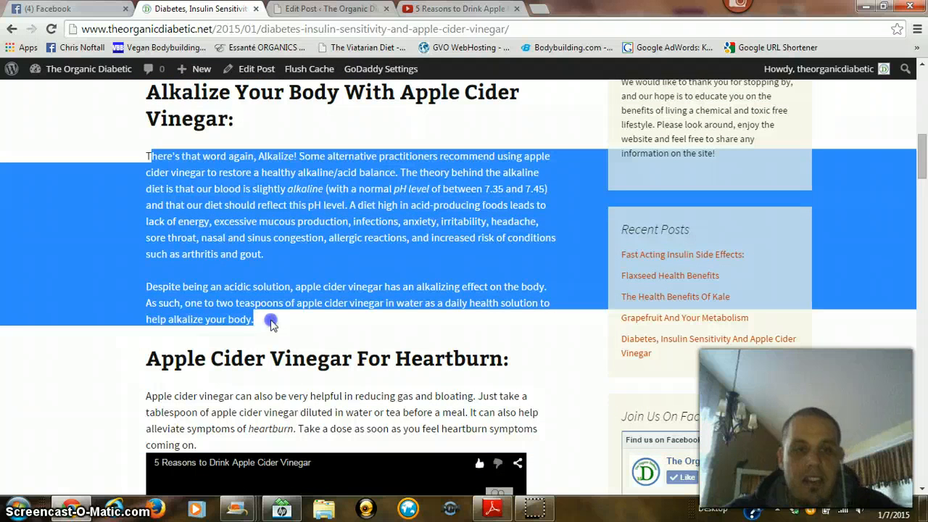
click(304, 13)
click(304, 414)
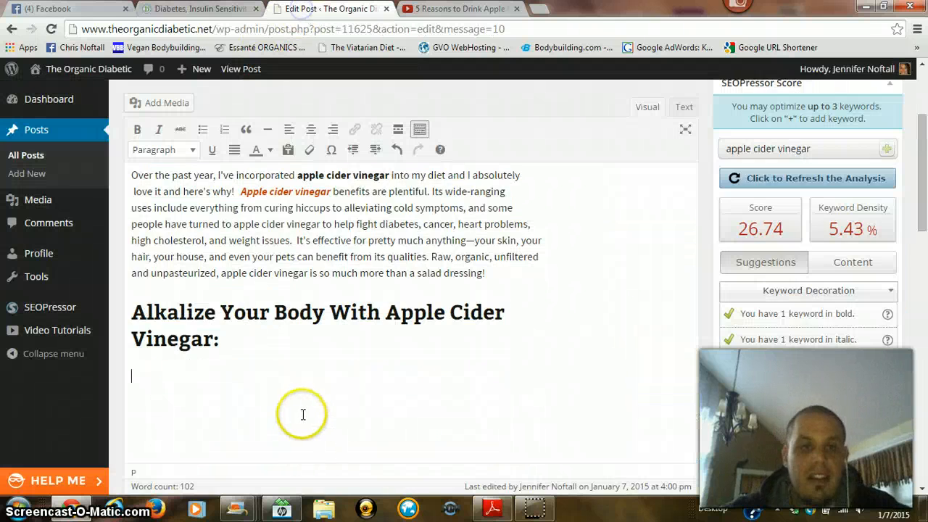
key(ctrl+v)
scroll(300, 365, down, 2)
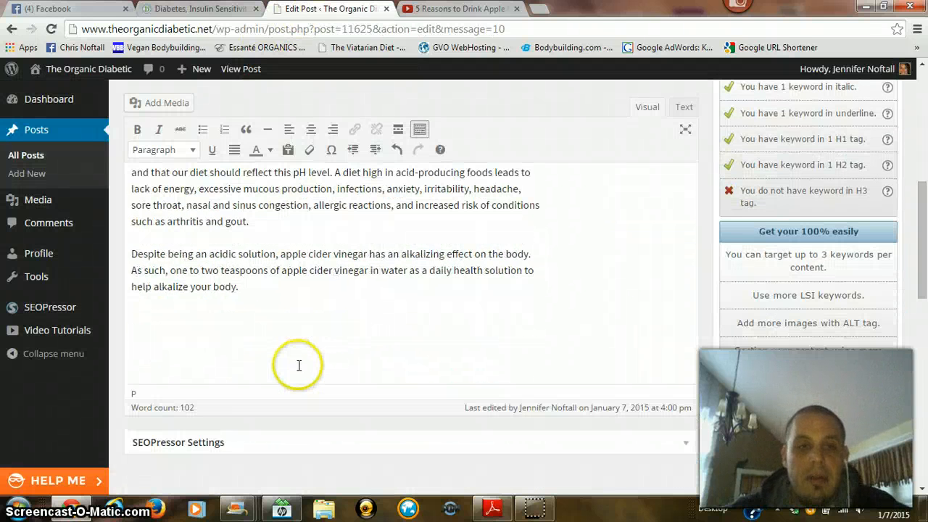
key(Return)
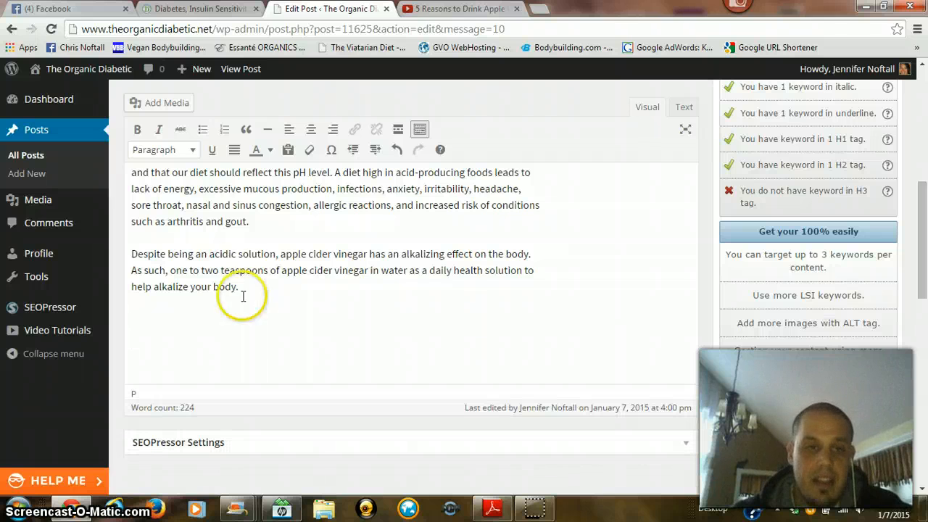
Step: Look over the YouTube video page and the published post, and examine the draft's SEOPressor score, suggestions and the keyword in its subheading
click(418, 13)
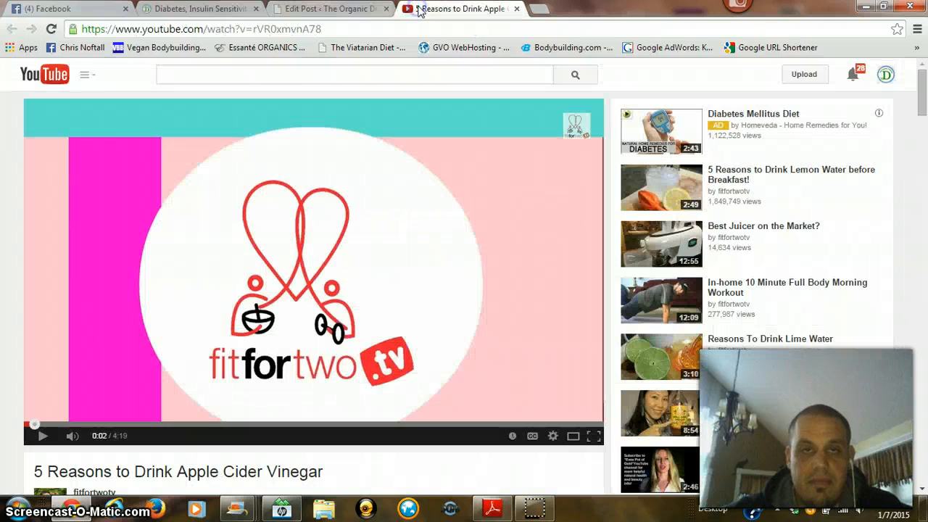
click(330, 9)
click(190, 9)
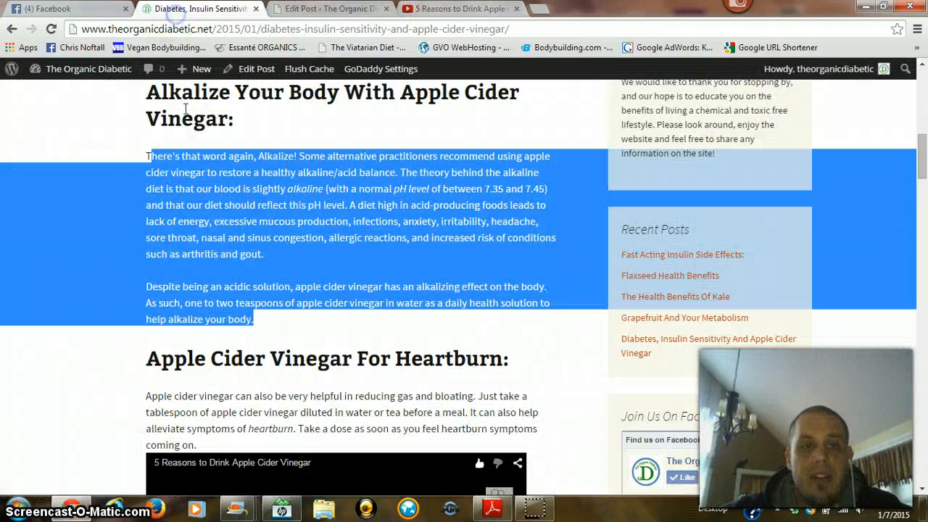
scroll(203, 148, up, 5)
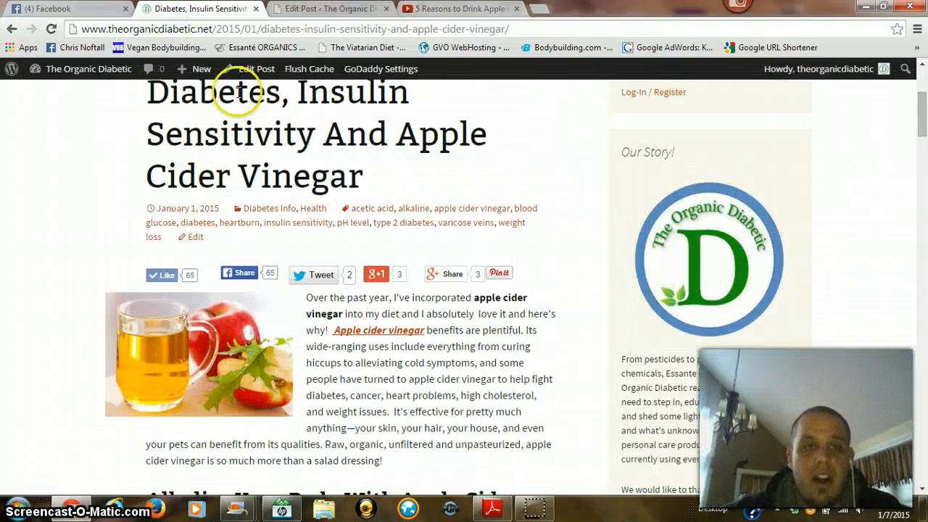
click(338, 8)
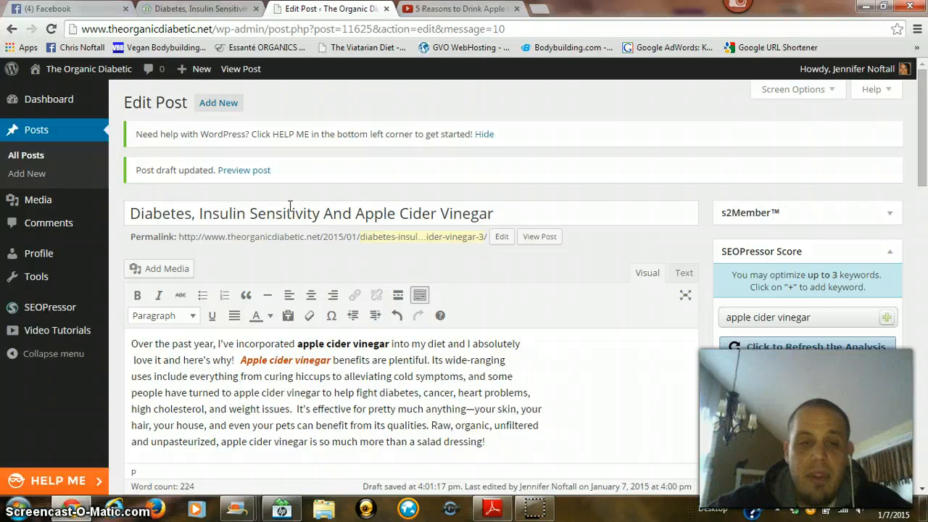
scroll(291, 209, down, 1)
scroll(211, 186, down, 3)
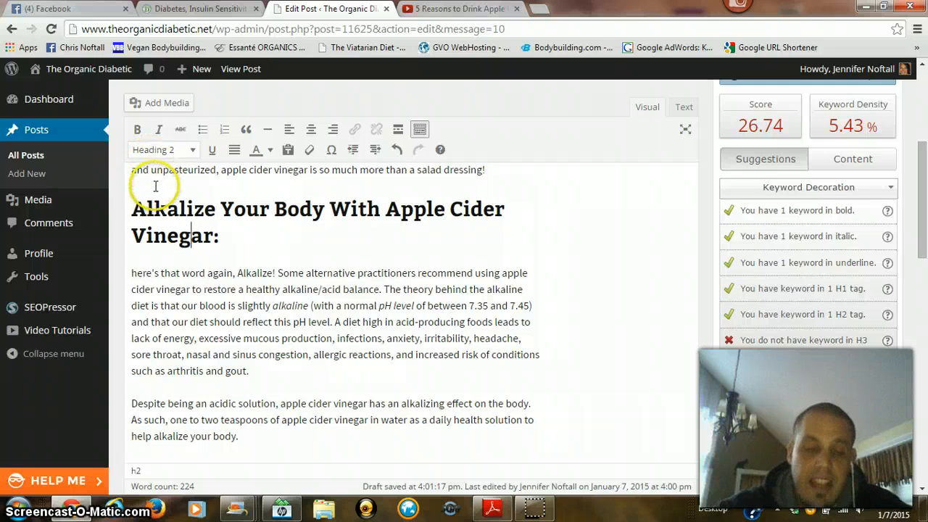
scroll(165, 219, down, 1)
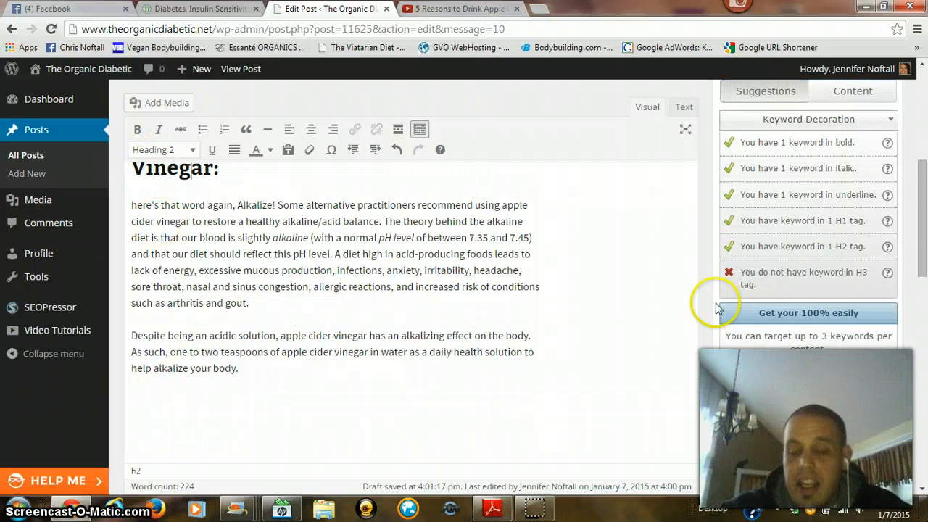
scroll(715, 321, up, 2)
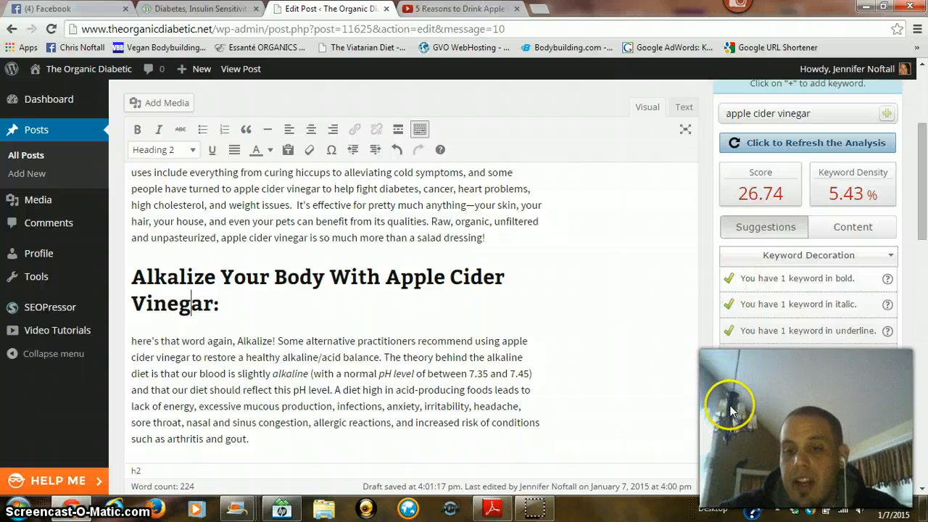
scroll(725, 400, down, 7)
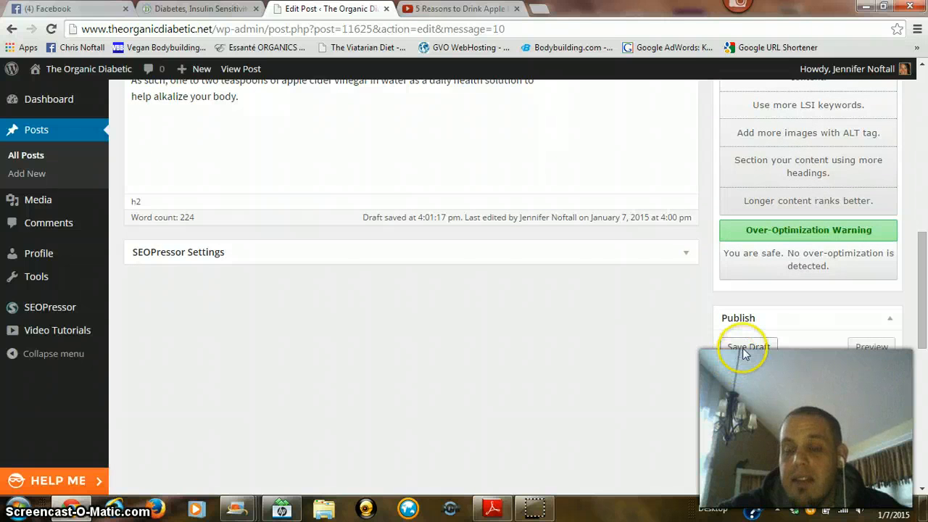
scroll(744, 353, up, 4)
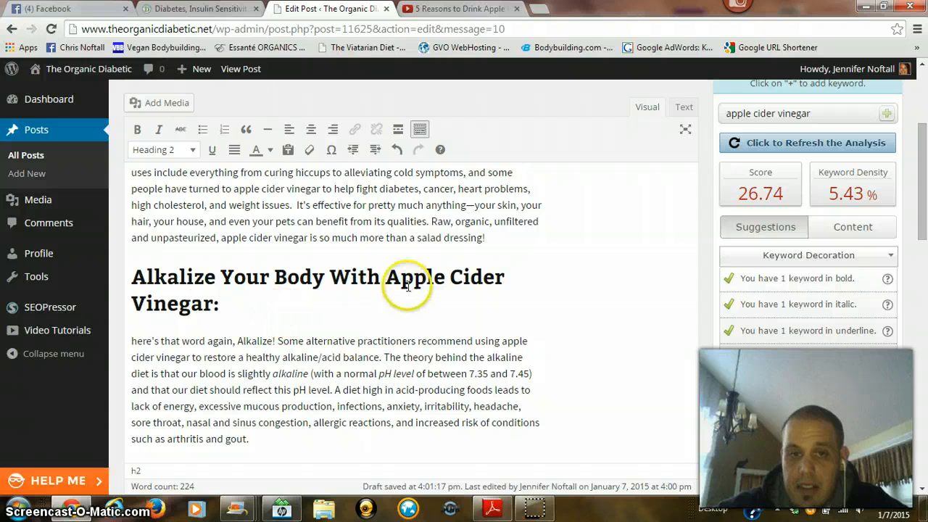
drag(387, 277, 425, 300)
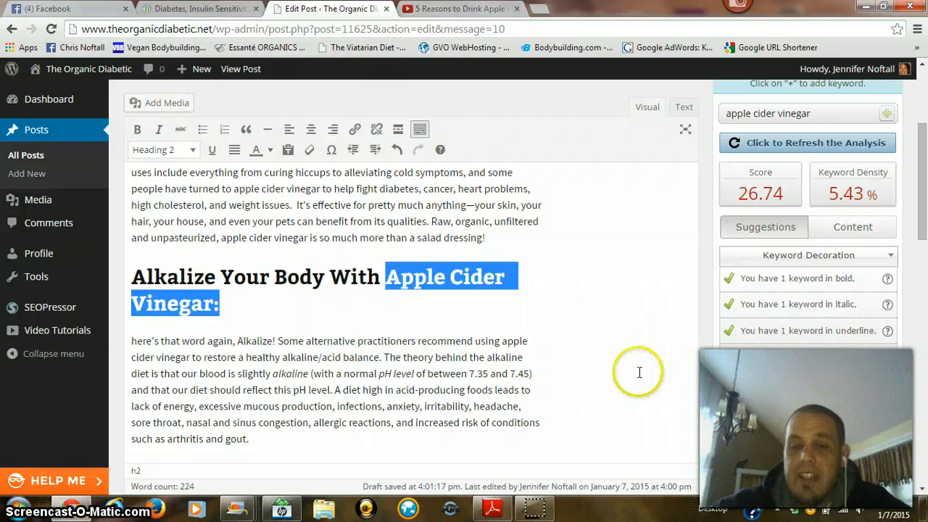
scroll(643, 370, up, 2)
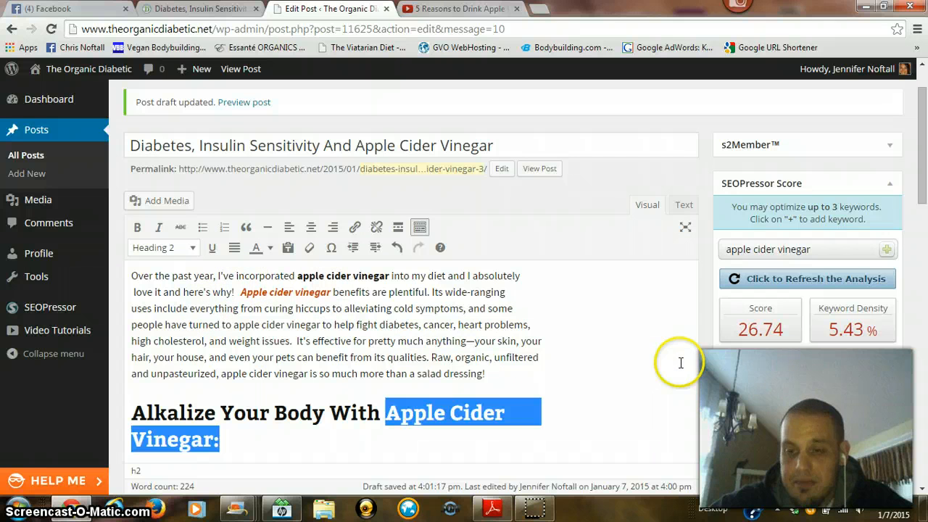
Step: Remove the bold, italic and link formatting from the "apple cider vinegar" mentions at the start of the new post's opening paragraph
drag(297, 276, 310, 291)
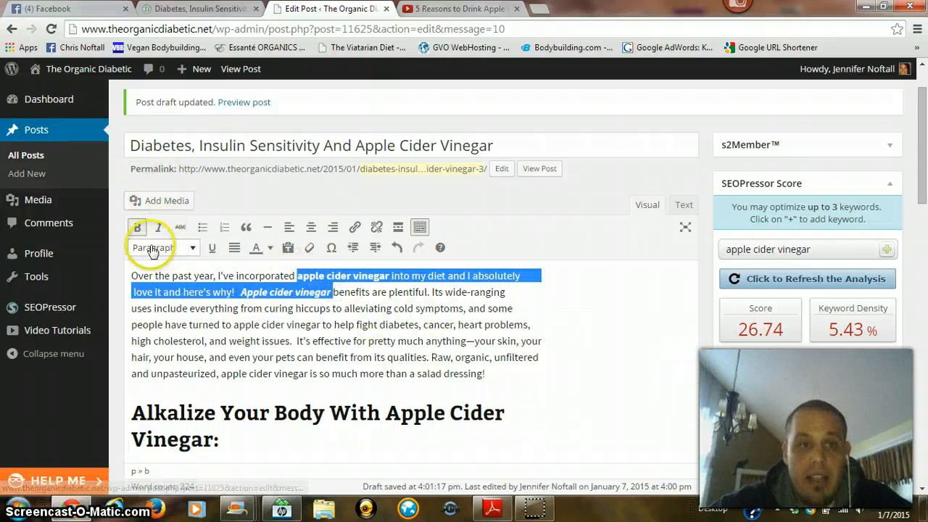
click(137, 227)
click(261, 311)
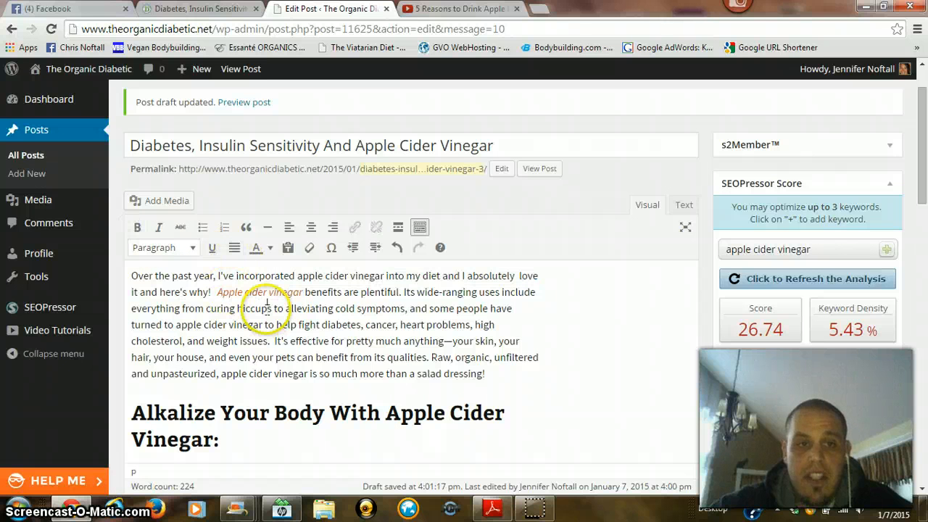
drag(218, 292, 303, 291)
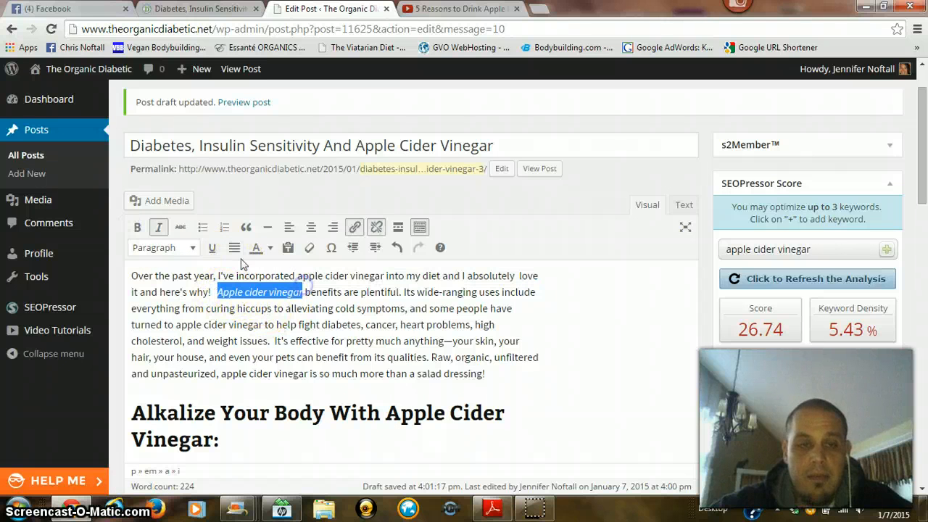
click(159, 227)
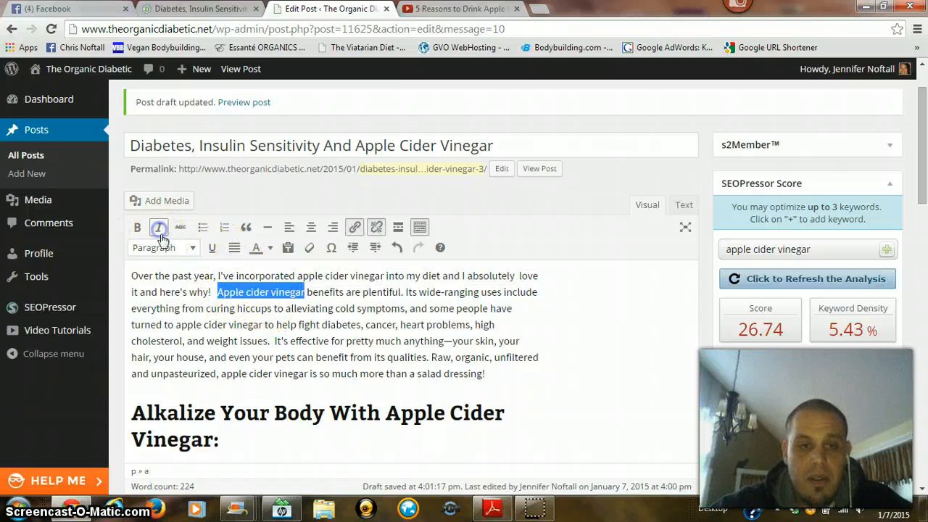
click(348, 292)
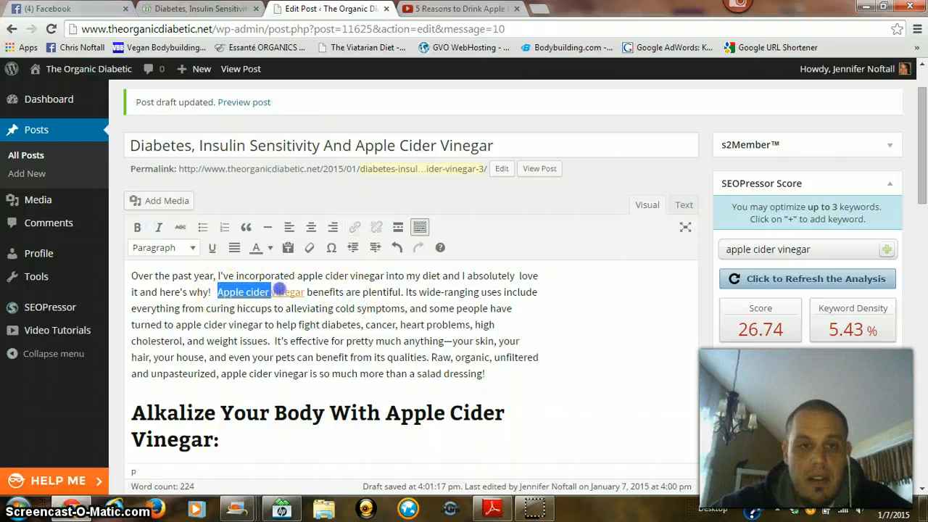
click(374, 227)
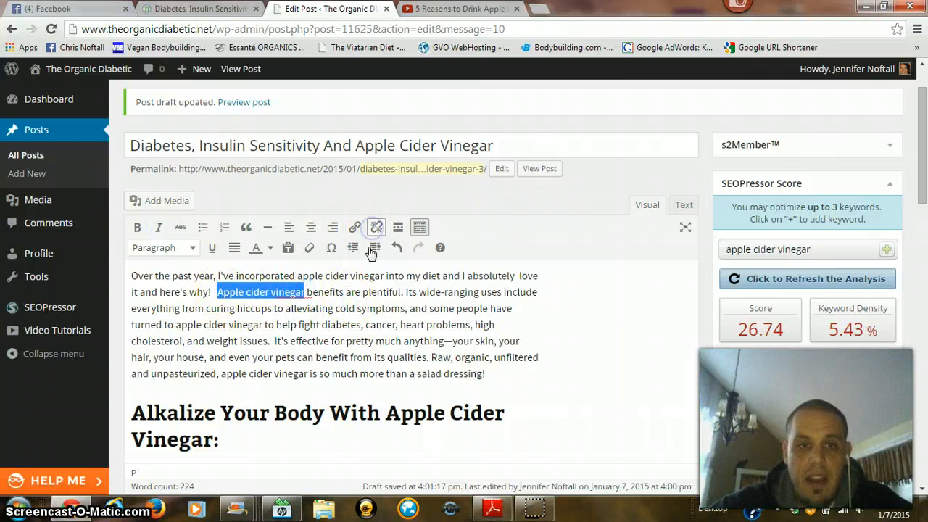
click(354, 308)
Step: Copy the published post's subheading "Apple Cider Vinegar For Heartburn:" into the new post below the last paragraph
scroll(406, 330, down, 3)
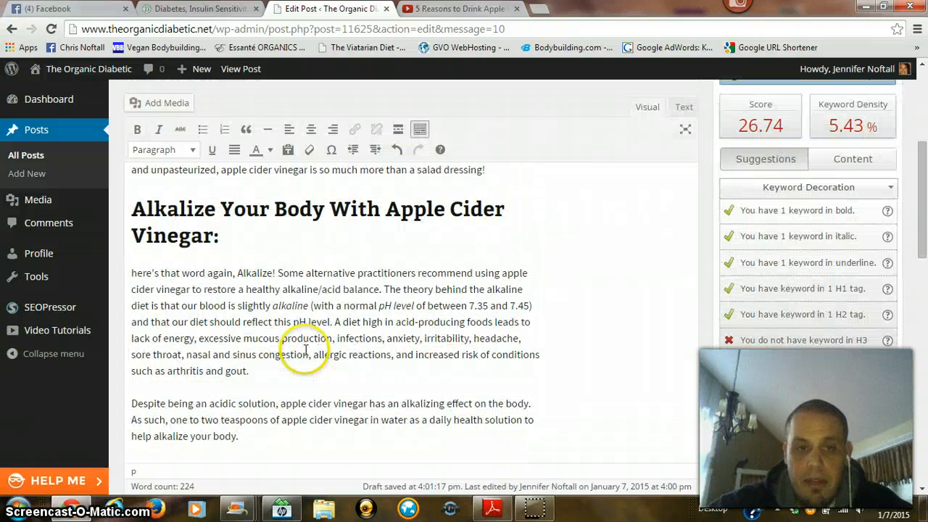
scroll(277, 384, down, 1)
scroll(425, 208, up, 2)
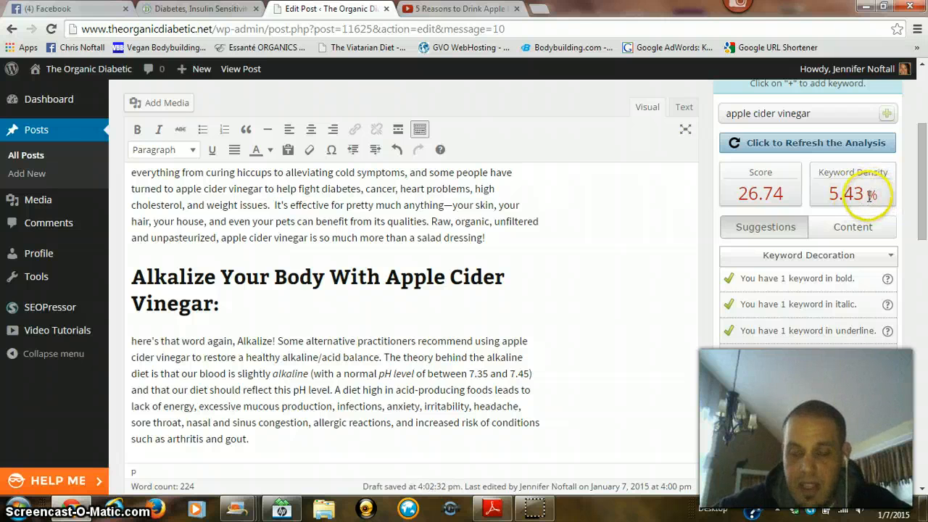
scroll(384, 262, down, 2)
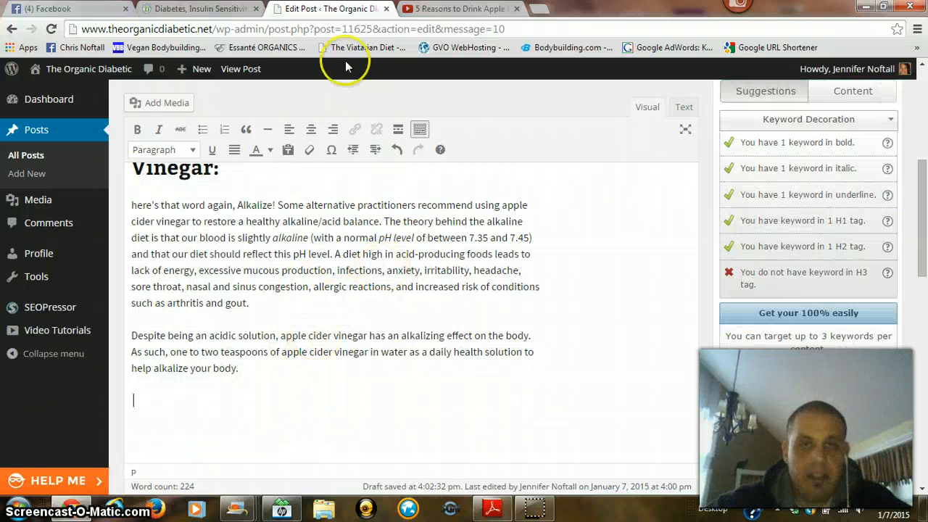
click(200, 9)
scroll(208, 190, down, 4)
scroll(218, 269, down, 2)
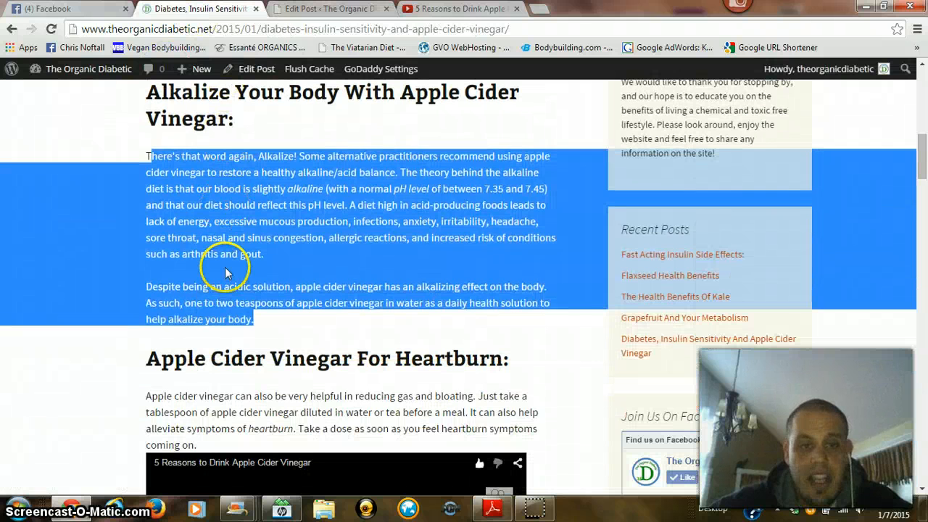
click(193, 384)
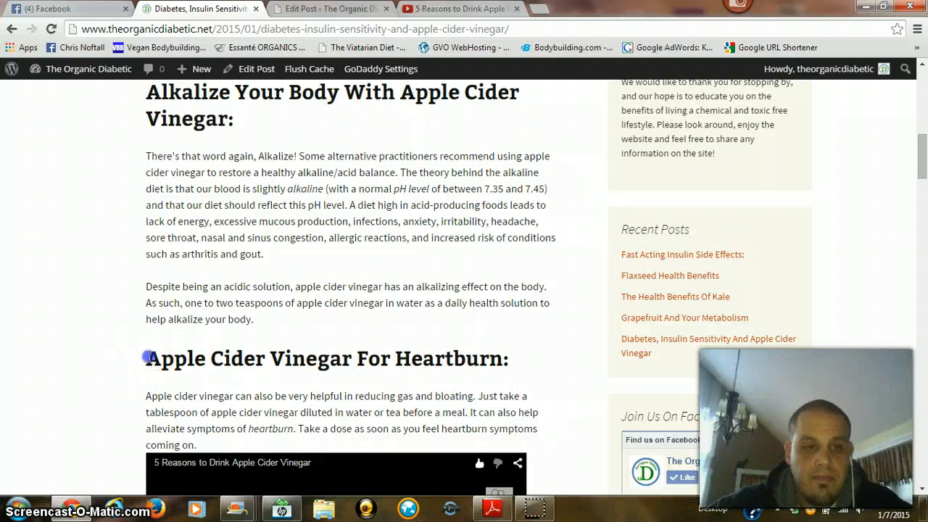
drag(147, 356, 532, 344)
key(ctrl+c)
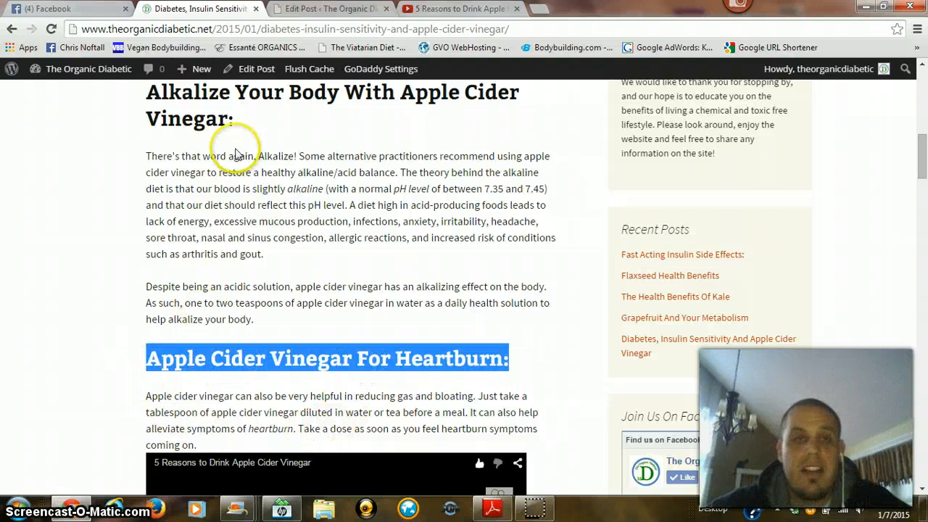
click(324, 8)
scroll(228, 259, down, 1)
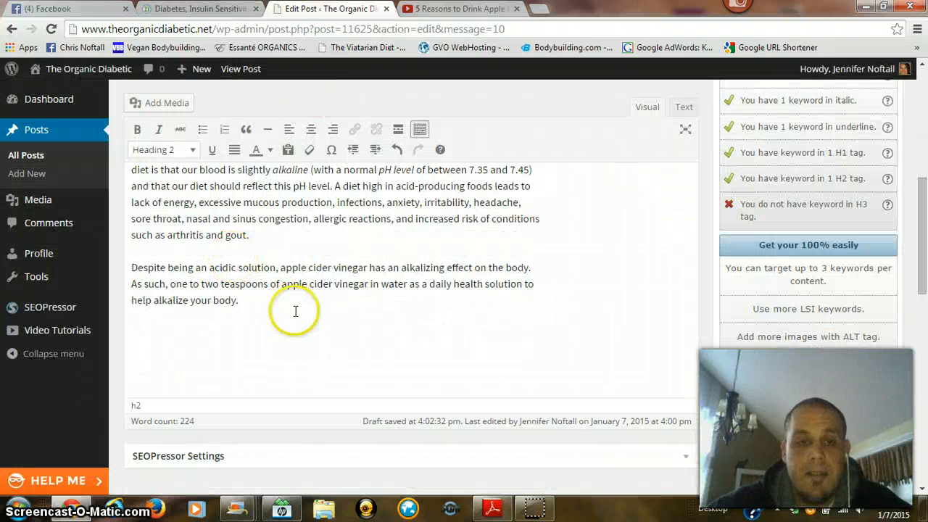
key(ctrl+v)
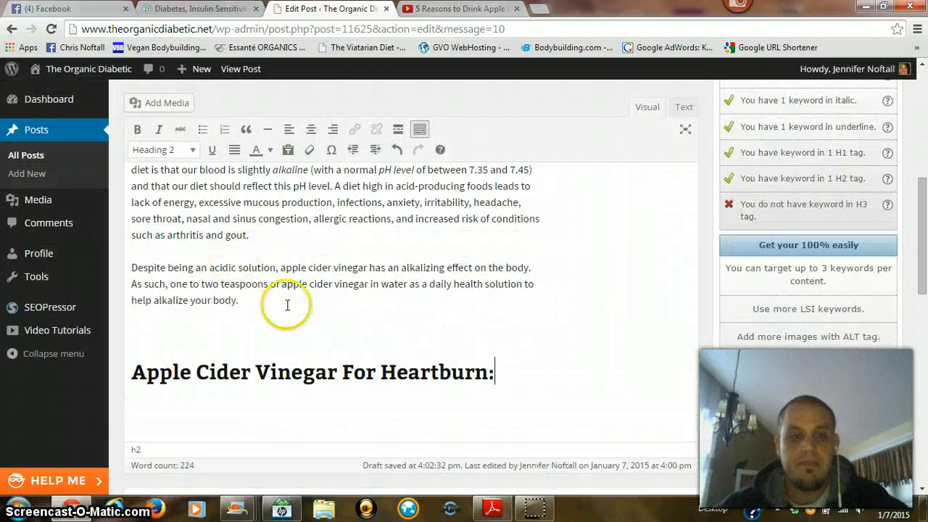
Step: Remove the extra blank line above "Apple Cider Vinegar For Heartburn:" in the new post
click(134, 364)
key(BackSpace)
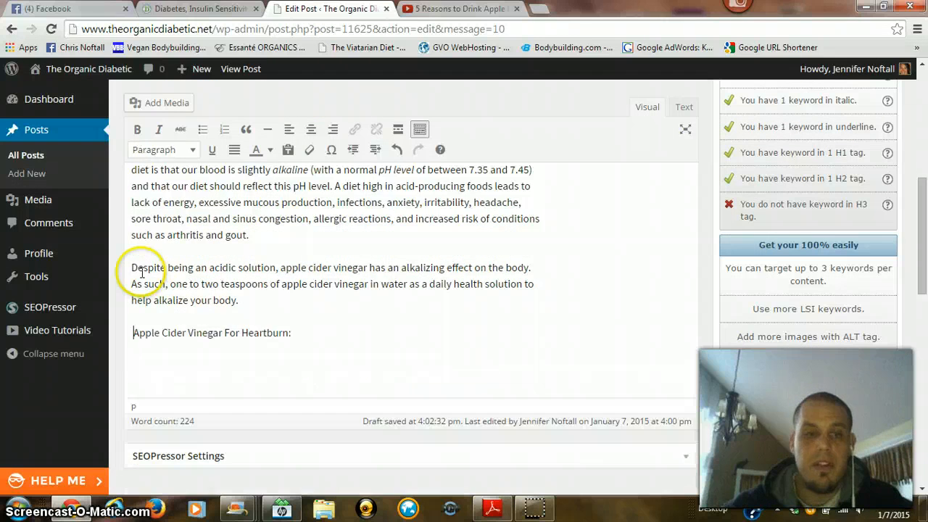
scroll(304, 334, up, 1)
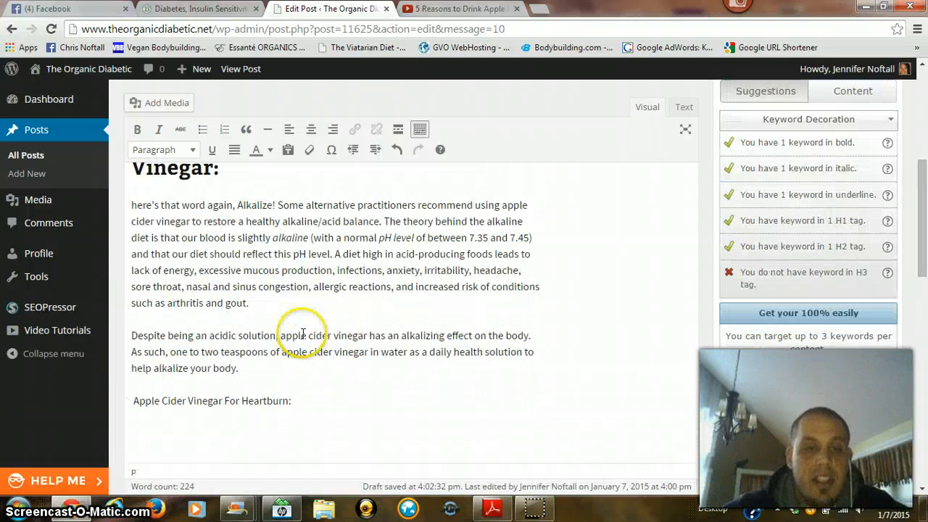
Step: Format the "Apple Cider Vinegar For Heartburn:" line in the new post as Heading 2
drag(294, 398, 124, 405)
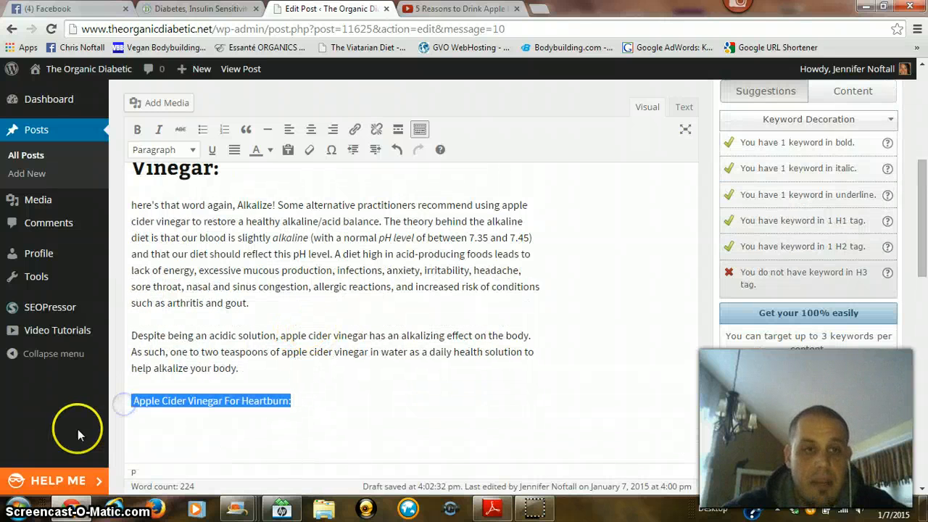
click(161, 155)
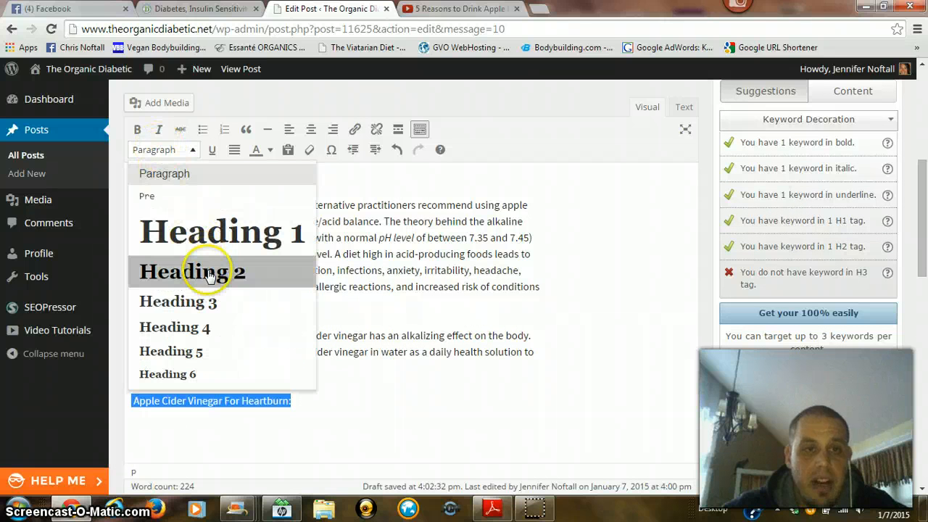
click(180, 280)
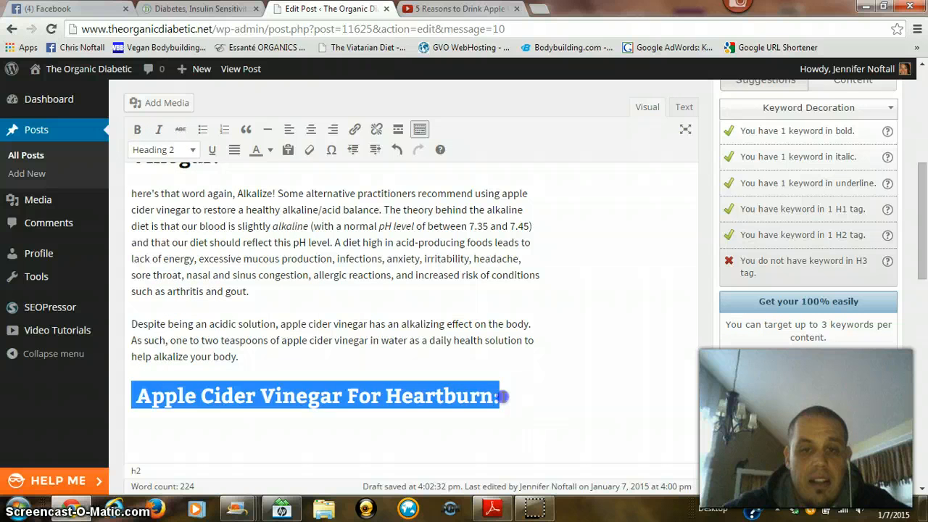
click(507, 398)
Step: Copy the published post's paragraph on gas, bloating and heartburn into the new post below the "Apple Cider Vinegar For Heartburn:" heading
key(Return)
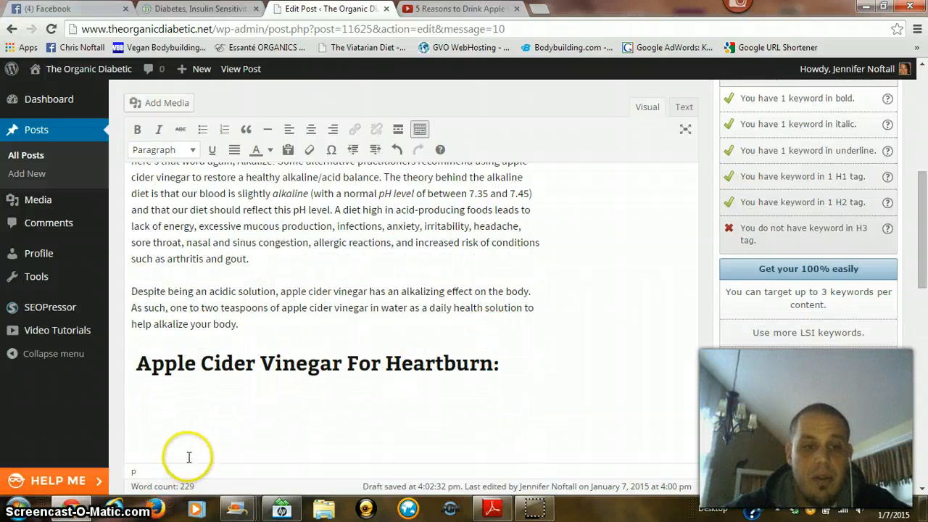
scroll(196, 442, down, 1)
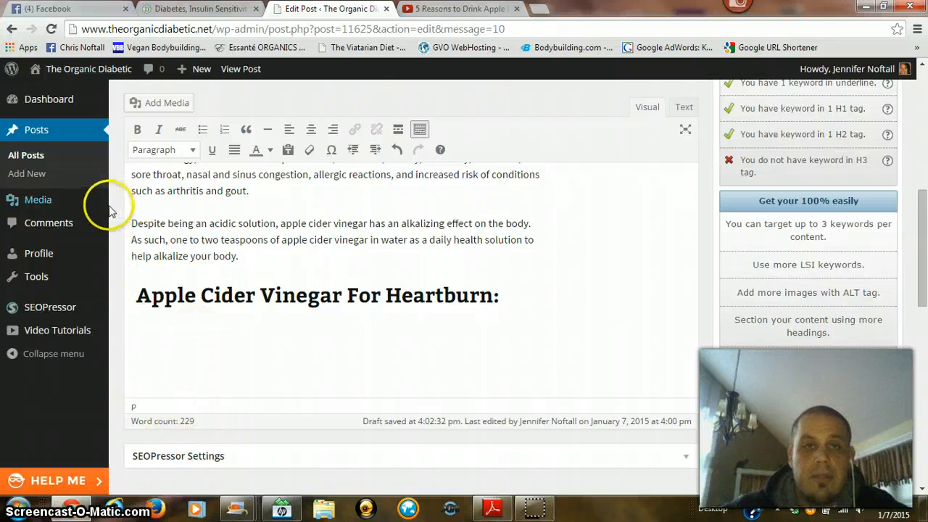
click(217, 10)
scroll(201, 128, down, 3)
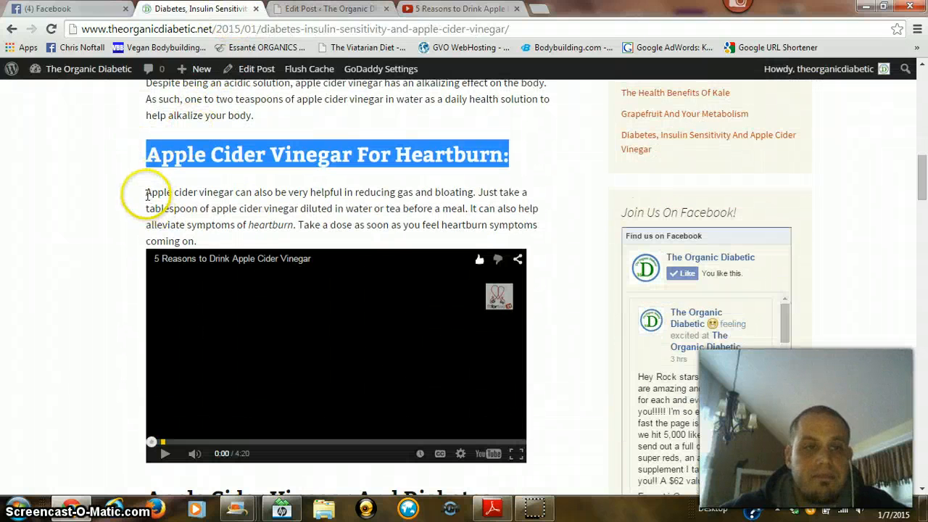
drag(147, 195, 202, 241)
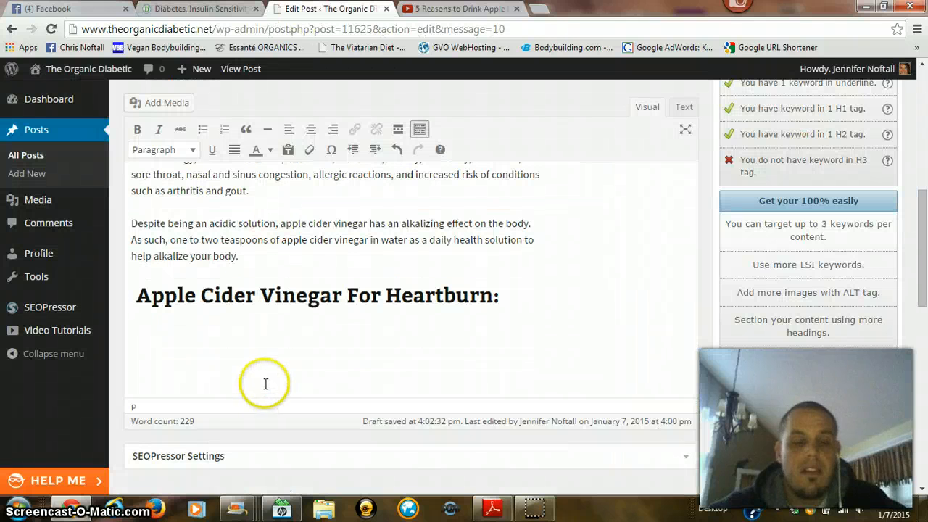
text(Apple cider vinegar can also be very helpful in reducing gas and bloating. Just take a tablespoon of apple cider vinegar diluted in water or tea before a meal. It can also help alleviate symptoms of heartburn. Take a dose as soon as you feel heartburn symptoms coming on.)
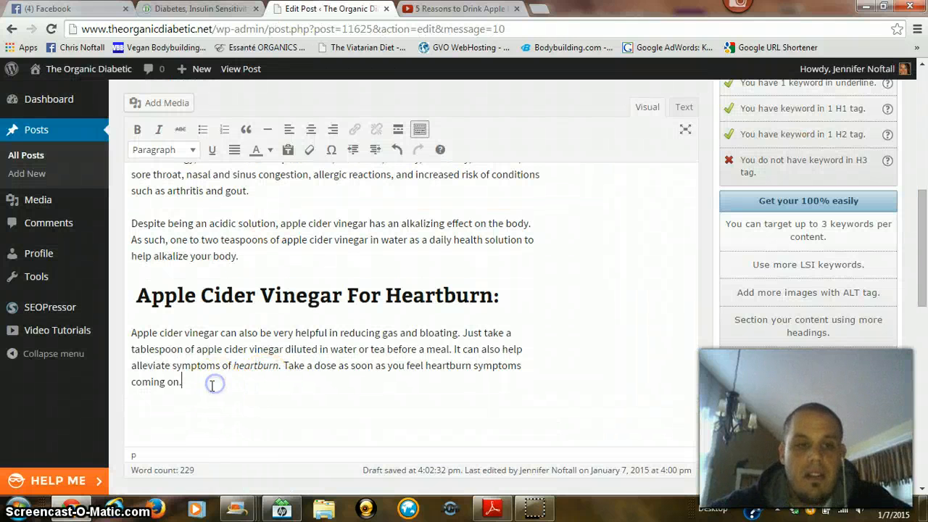
key(Return)
Step: Look over the draft's headings and SEOPressor panel, and examine the H3 subheading item in the SEO checklist PDF
scroll(249, 325, up, 1)
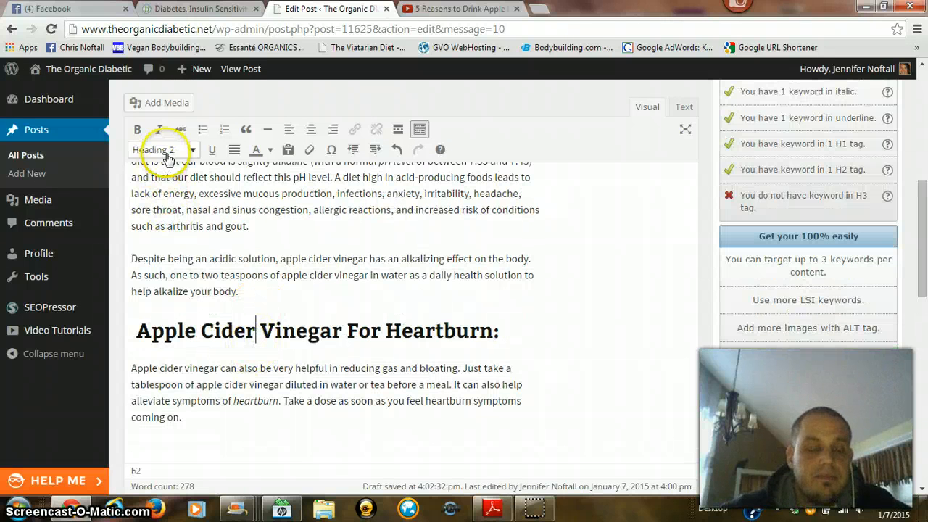
scroll(245, 113, up, 4)
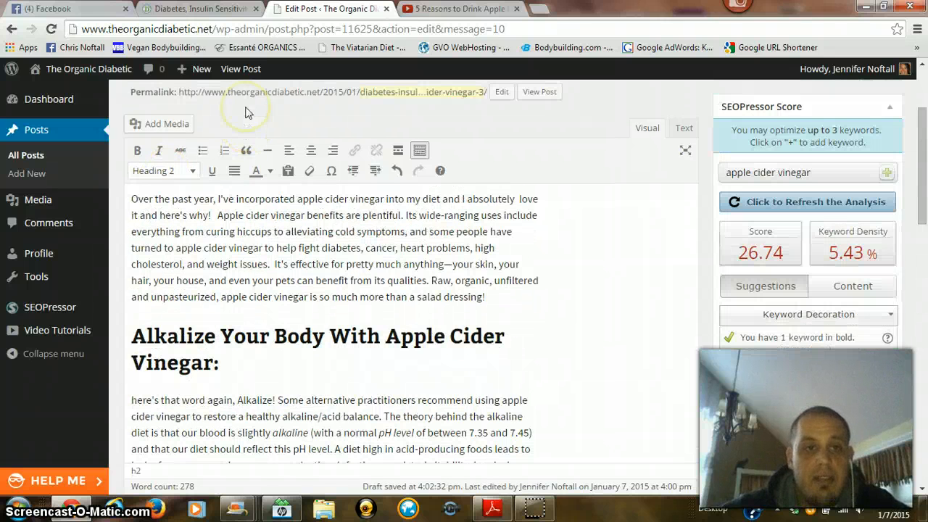
scroll(249, 104, down, 6)
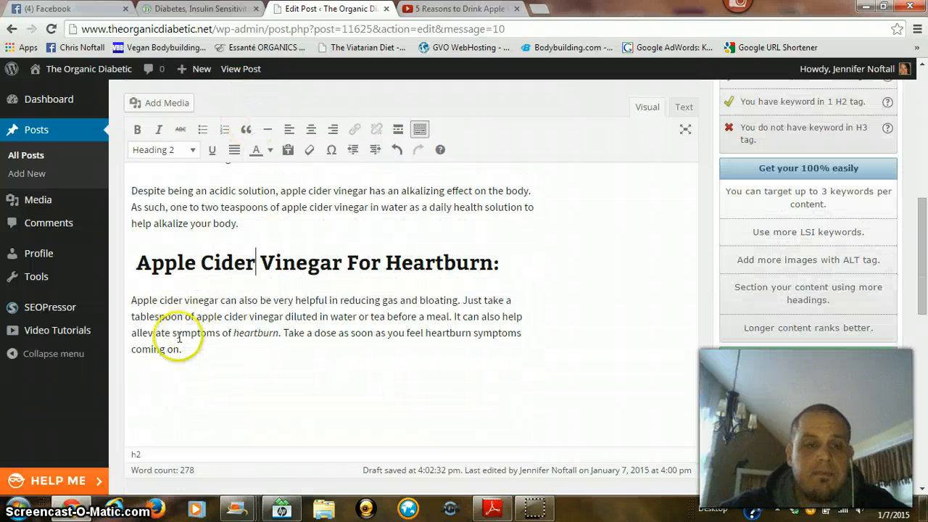
click(191, 354)
click(492, 510)
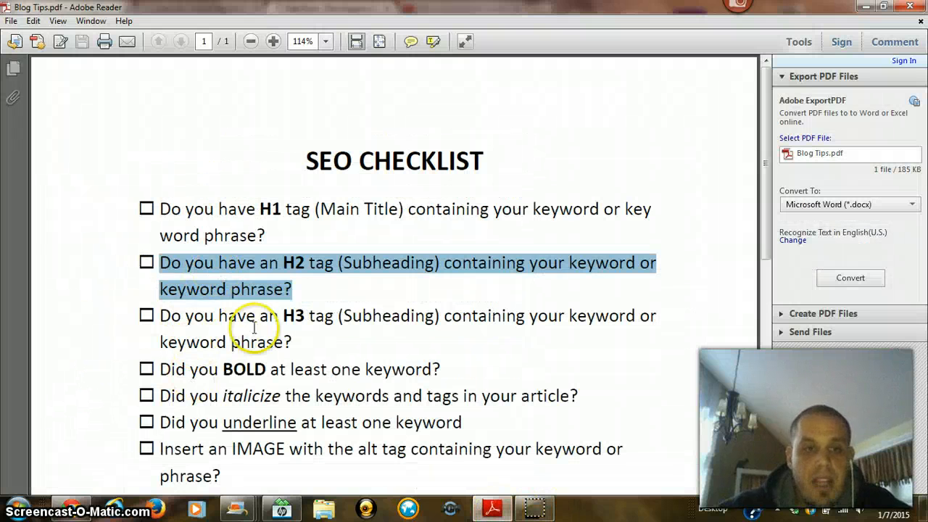
click(164, 316)
drag(163, 316, 282, 345)
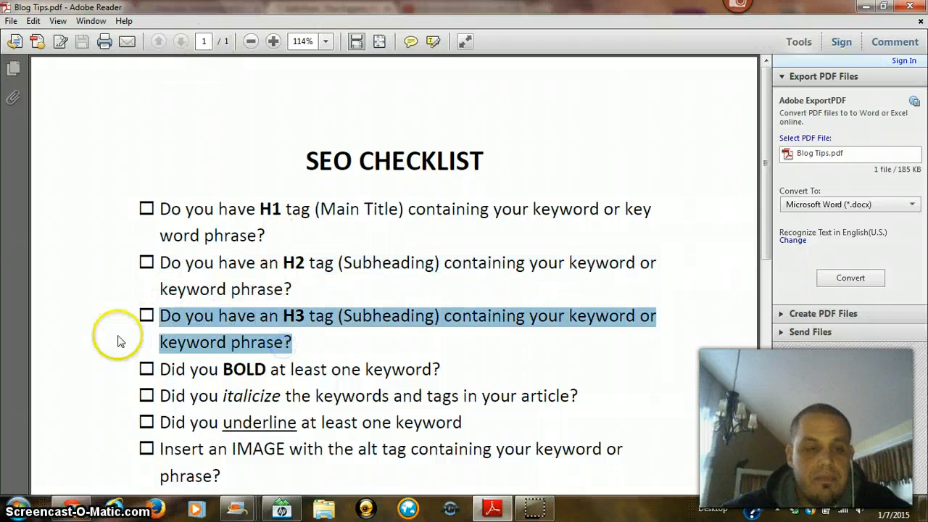
click(73, 510)
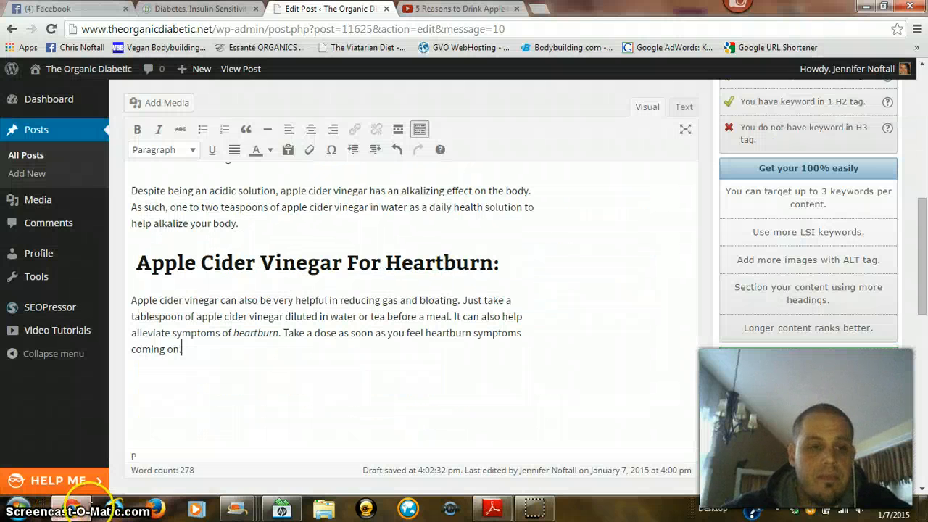
Step: Copy the published post's subheading "Apple Cider Vinegar And Diabetes:" into the new post below the heartburn paragraph
click(217, 9)
scroll(178, 217, down, 6)
scroll(170, 216, down, 3)
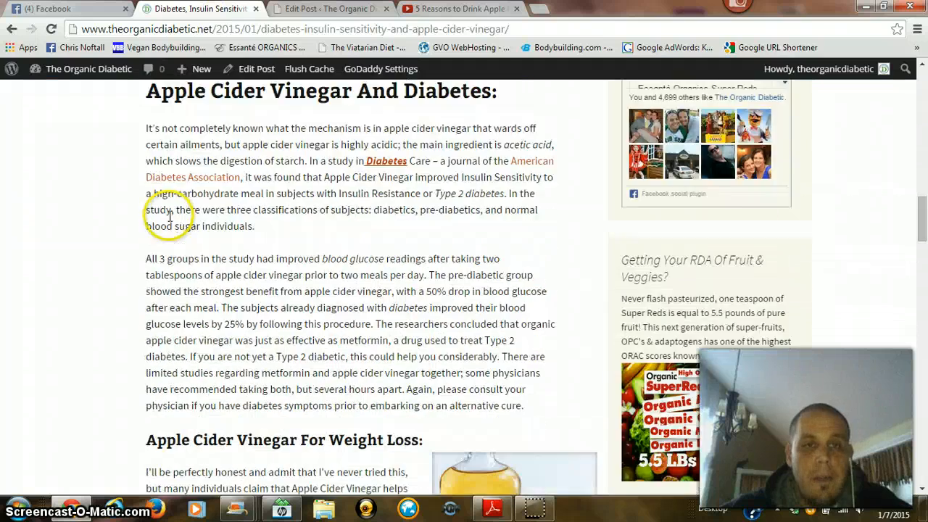
scroll(170, 214, down, 5)
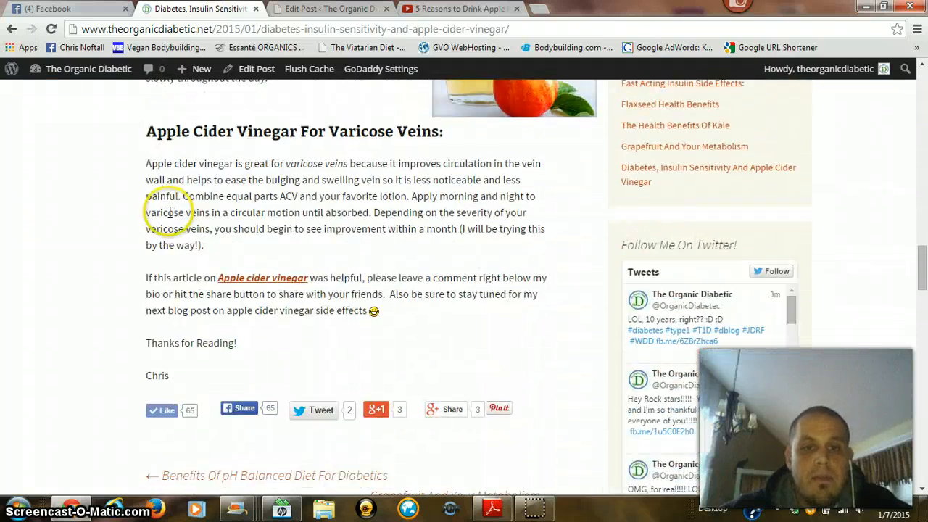
scroll(171, 211, up, 10)
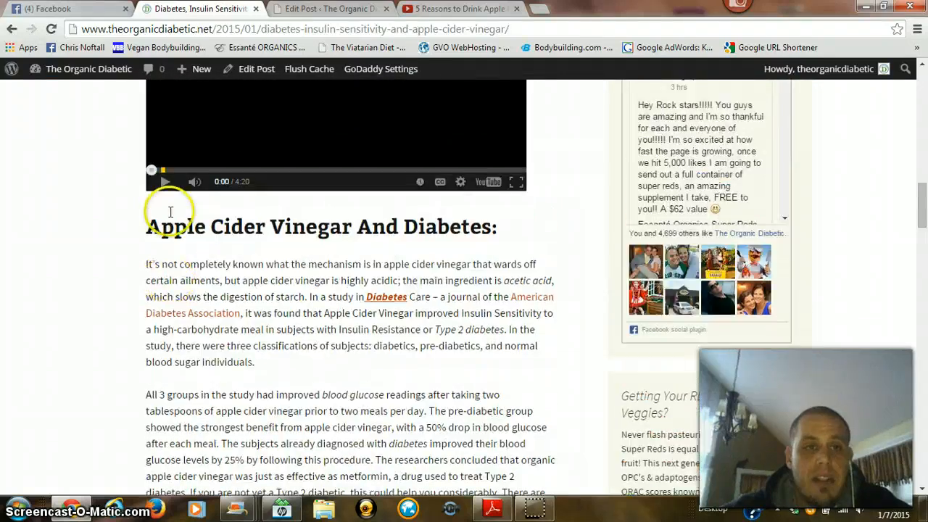
drag(149, 294, 518, 294)
key(ctrl+c)
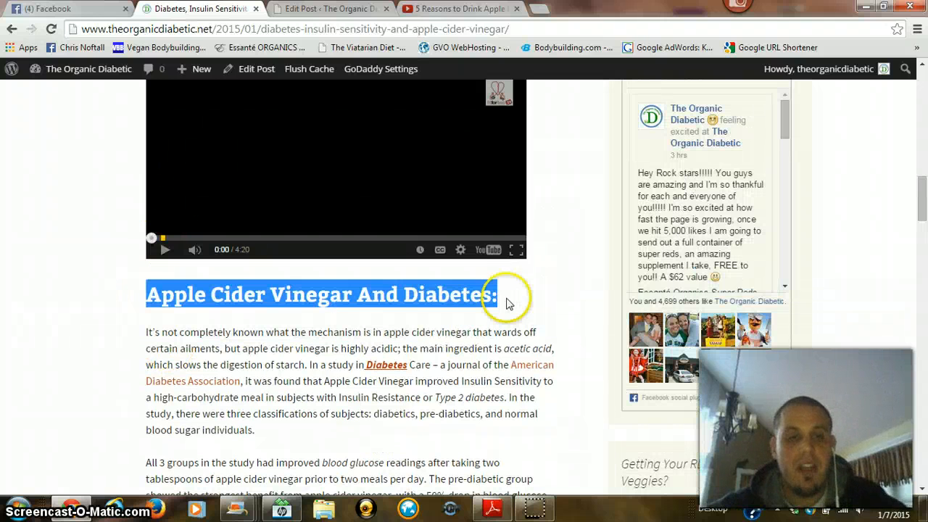
click(330, 8)
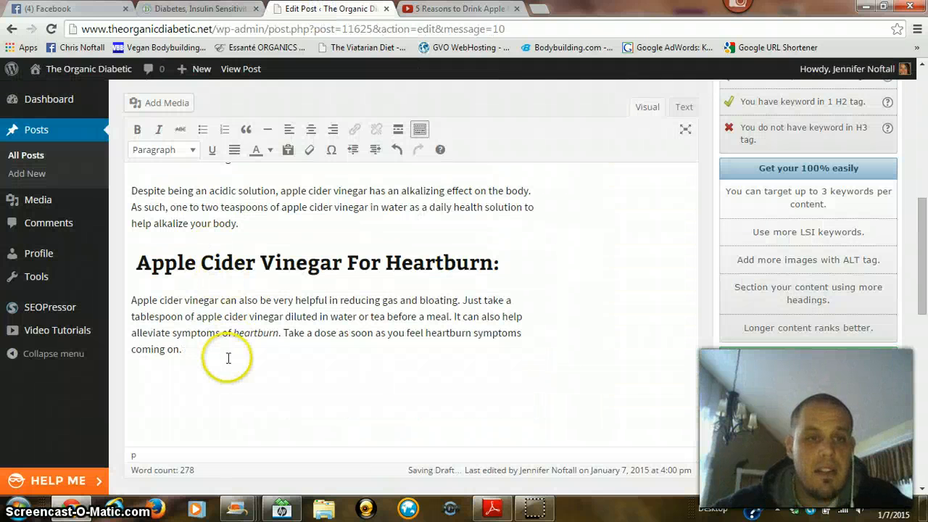
key(Return)
key(ctrl+v)
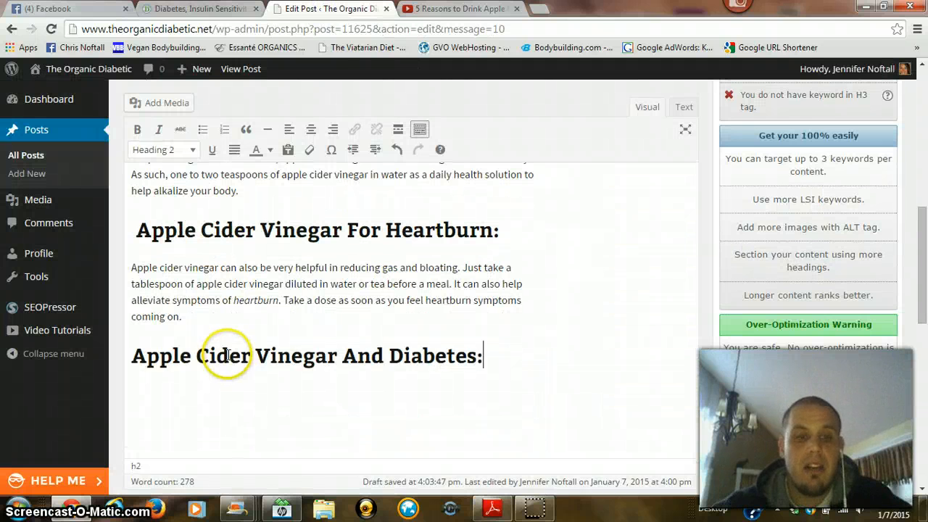
Step: Copy the published post's two paragraphs about the diabetes study into the new post below "Apple Cider Vinegar And Diabetes:"
click(412, 353)
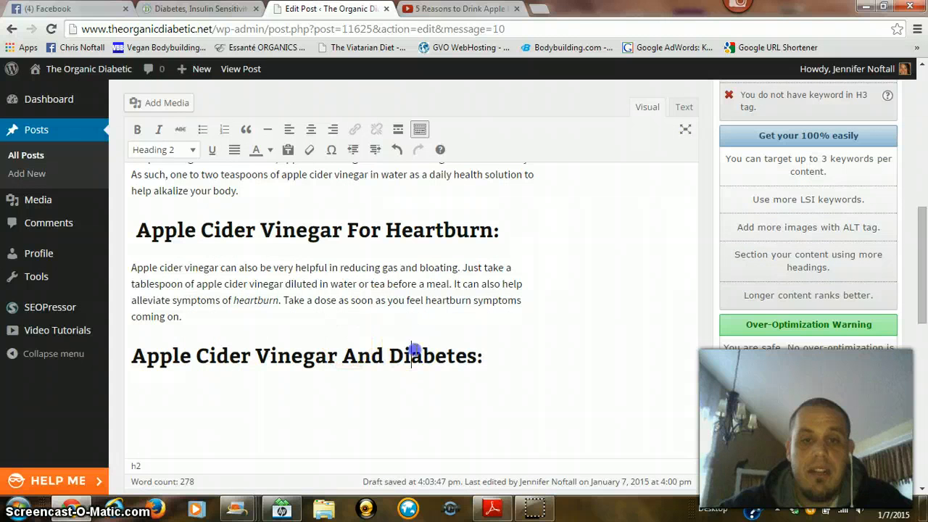
click(489, 343)
key(Return)
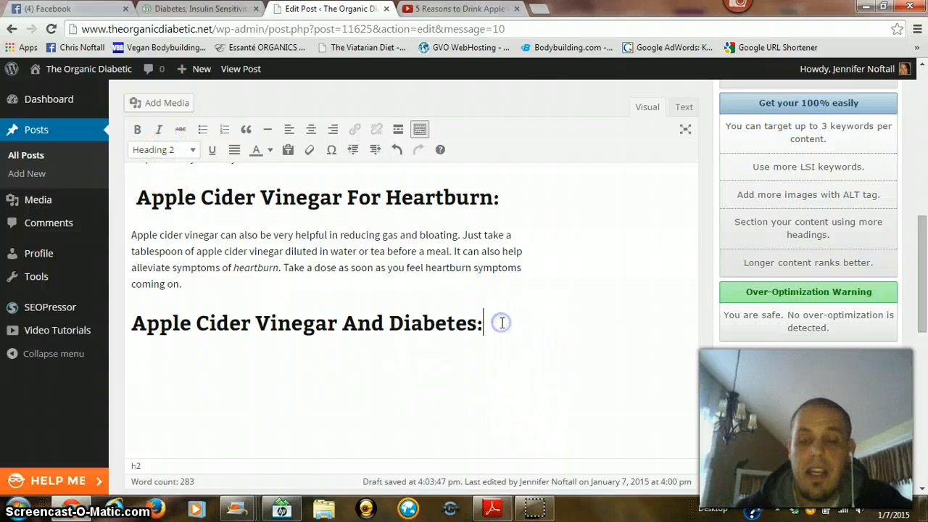
key(Return)
click(212, 9)
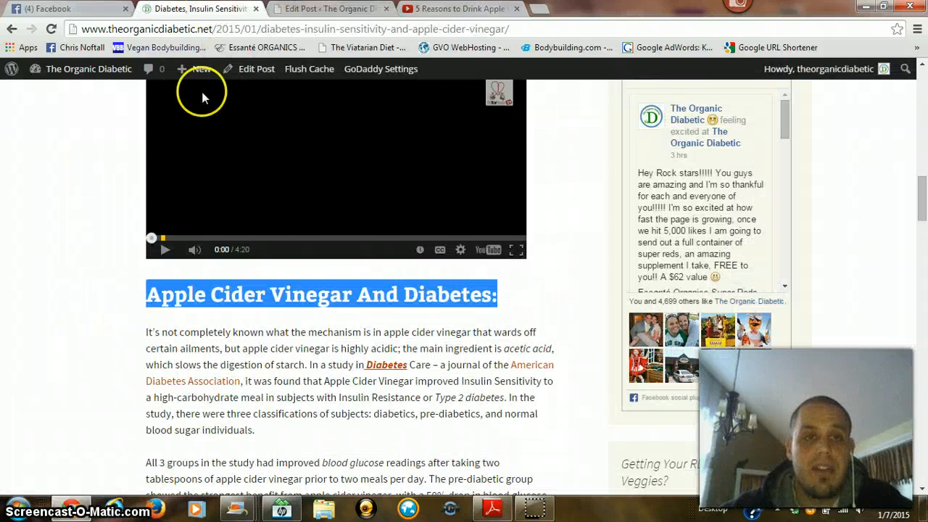
scroll(162, 321, down, 2)
drag(150, 194, 531, 406)
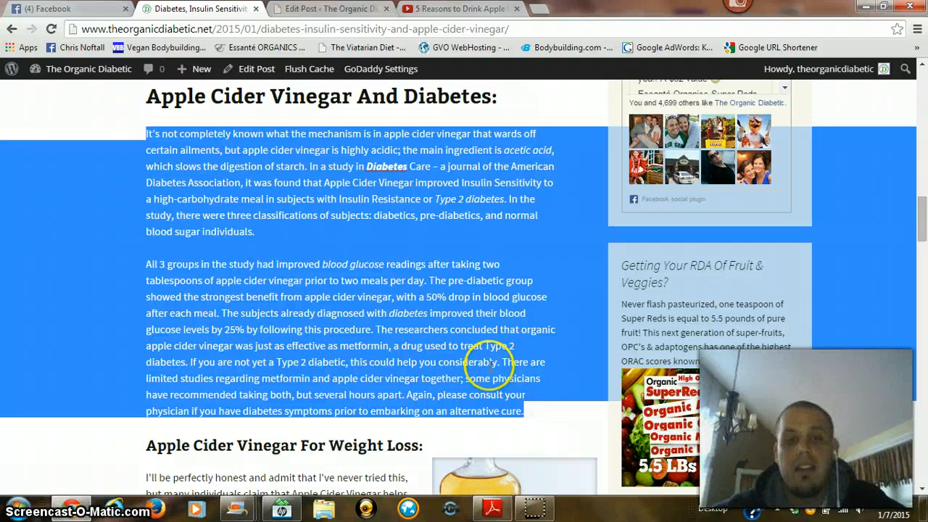
scroll(221, 316, up, 1)
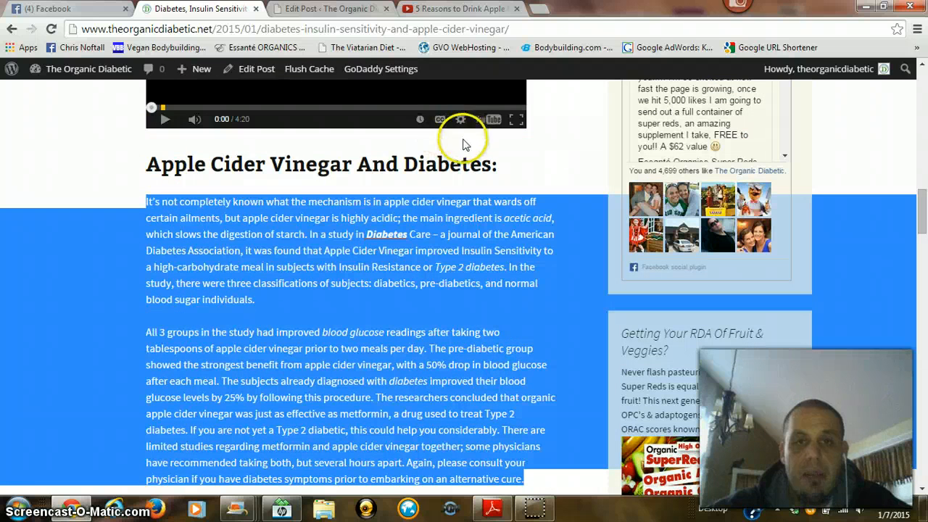
click(327, 10)
key(ctrl+v)
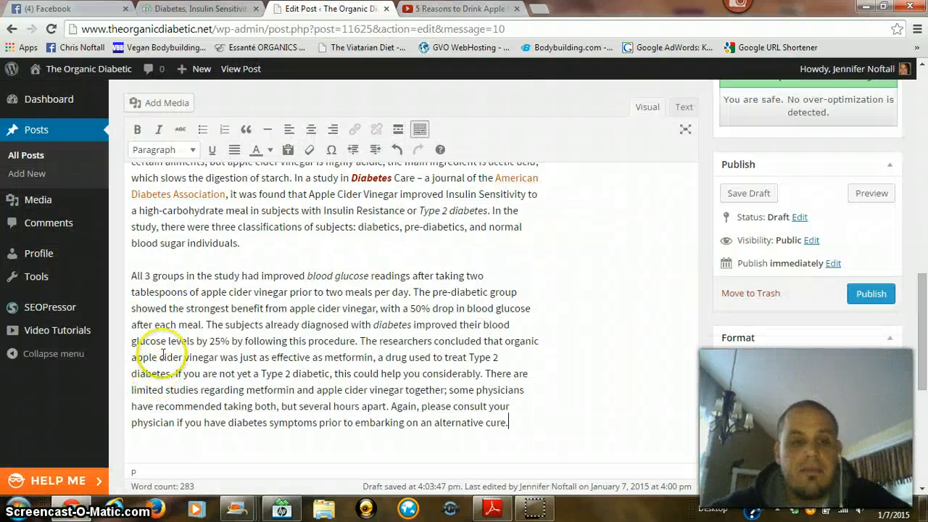
Step: Remove the bold, italic and link formatting from the first paragraph under "Apple Cider Vinegar And Diabetes:"
scroll(162, 362, up, 3)
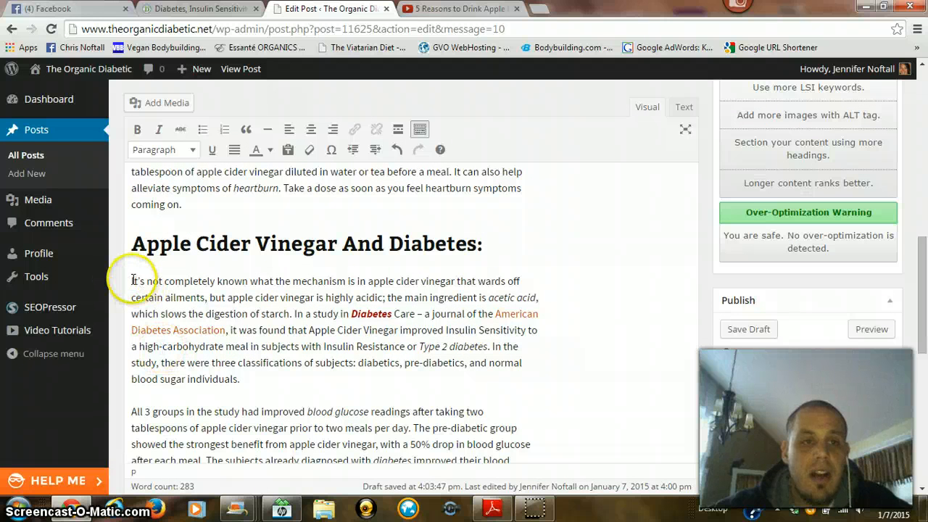
drag(133, 281, 260, 383)
scroll(247, 386, down, 2)
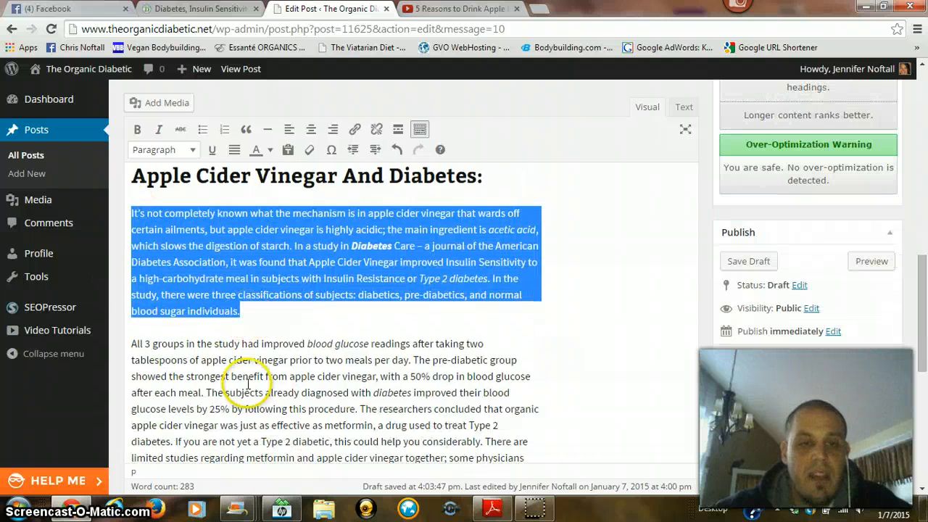
scroll(244, 394, up, 1)
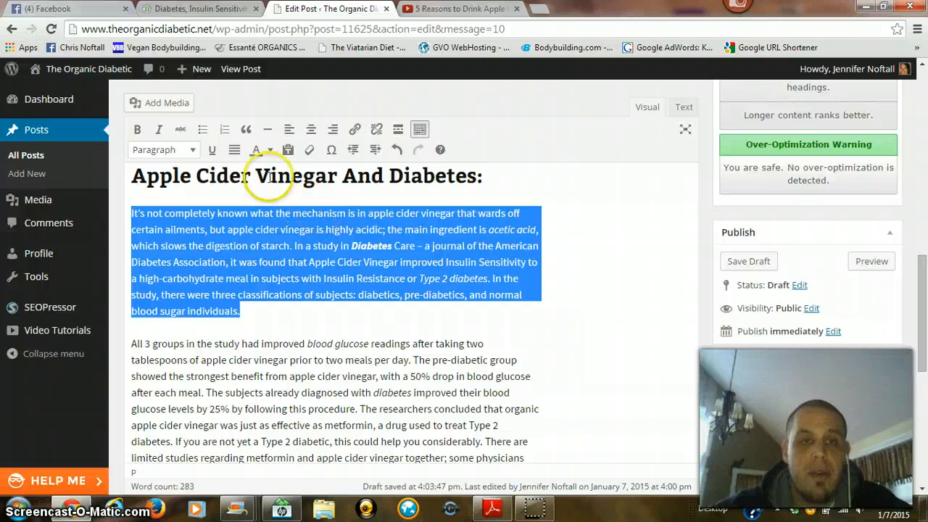
click(138, 133)
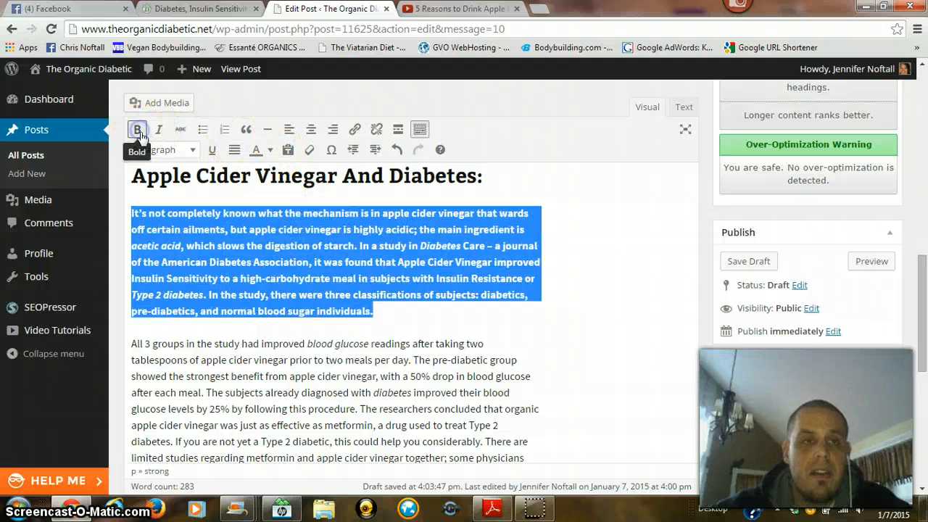
click(138, 133)
click(160, 132)
click(159, 132)
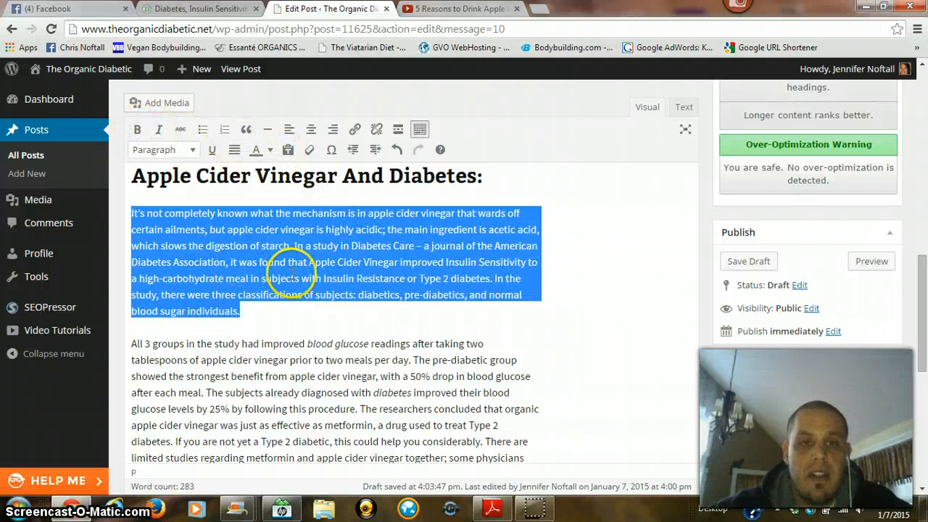
click(371, 126)
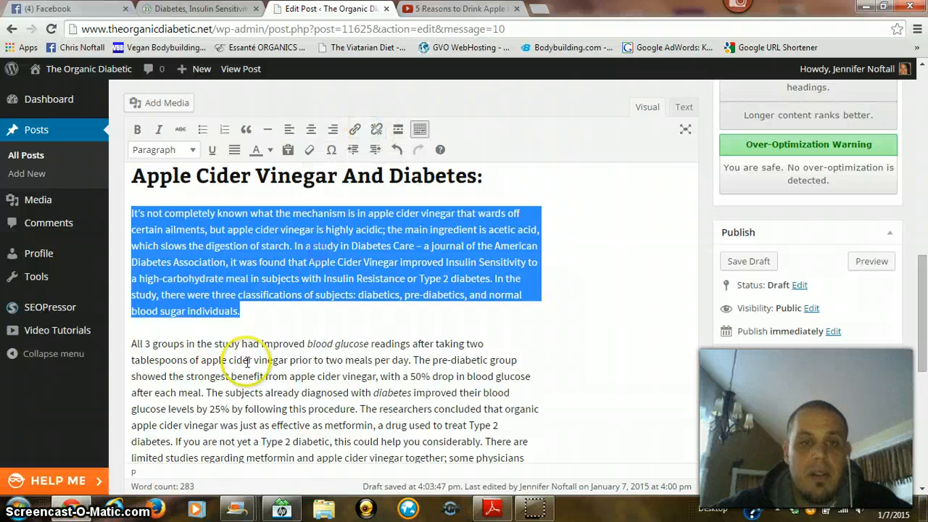
click(279, 311)
click(229, 311)
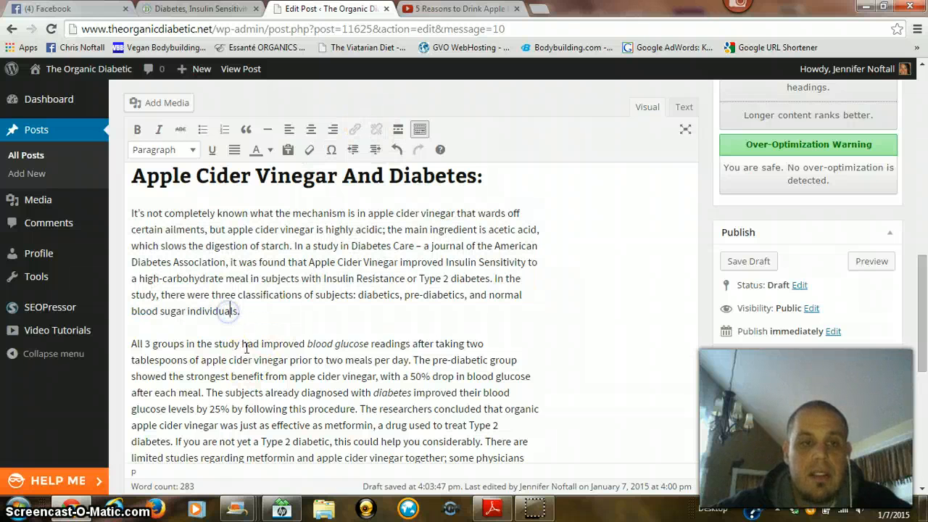
Step: Save the new post as a draft with the added heartburn and diabetes sections
scroll(216, 273, down, 2)
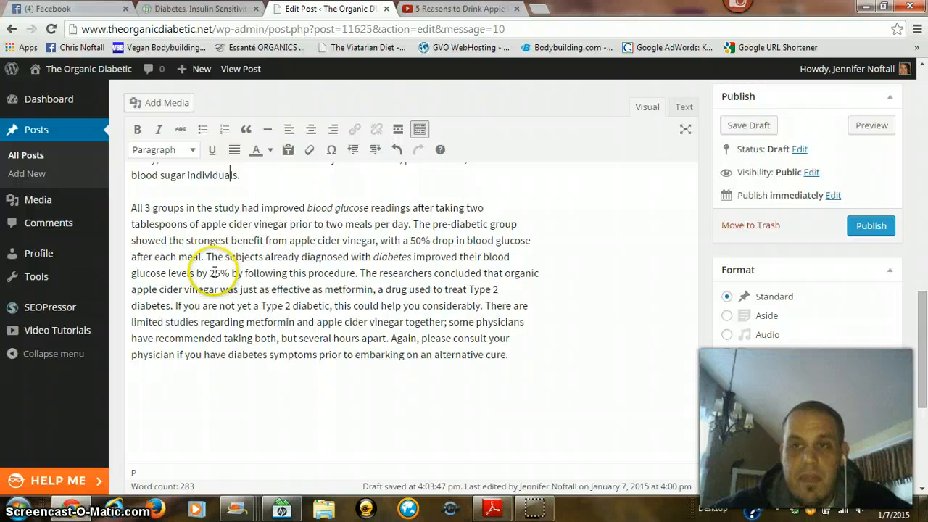
scroll(216, 273, up, 1)
click(749, 194)
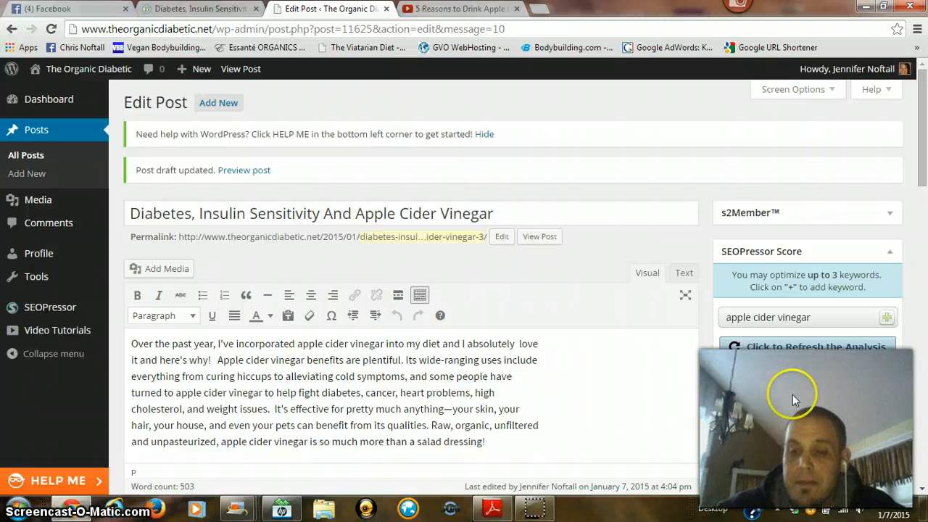
Step: Review the SEOPressor score, keyword density and keyword decoration suggestions for the new post, including the H3 tag suggestion
scroll(793, 394, down, 1)
scroll(677, 284, down, 2)
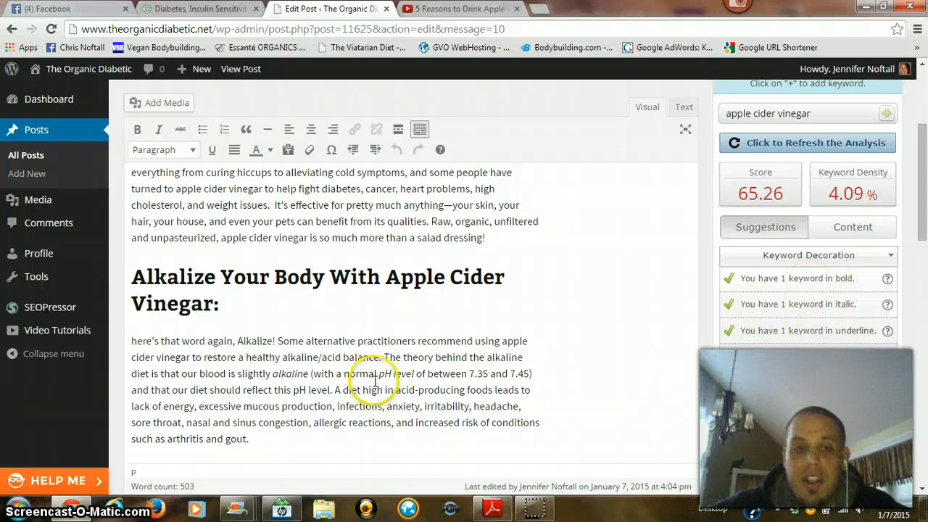
scroll(696, 218, up, 1)
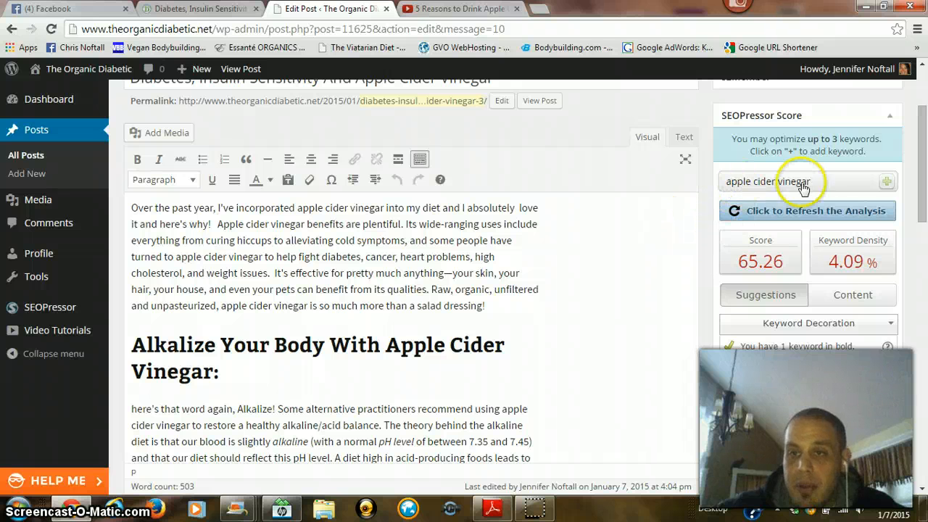
scroll(773, 324, down, 1)
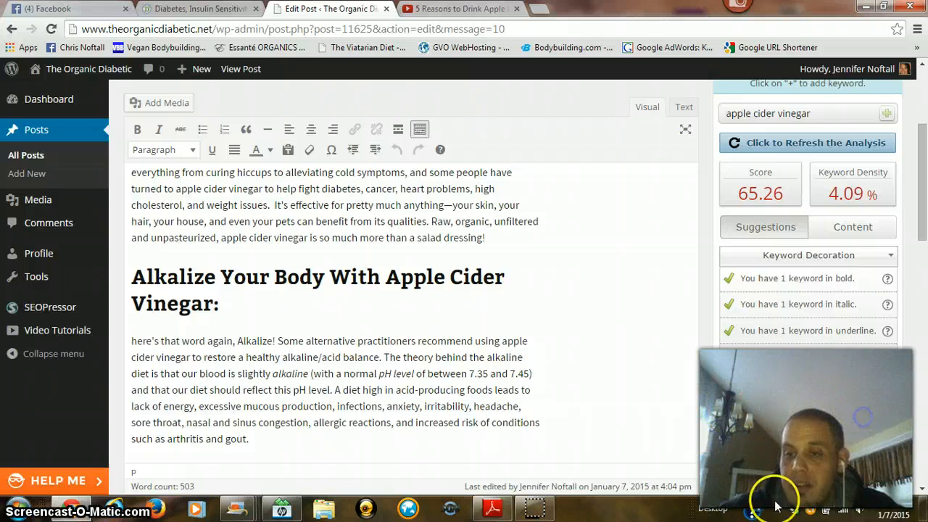
scroll(371, 355, down, 1)
double_click(269, 445)
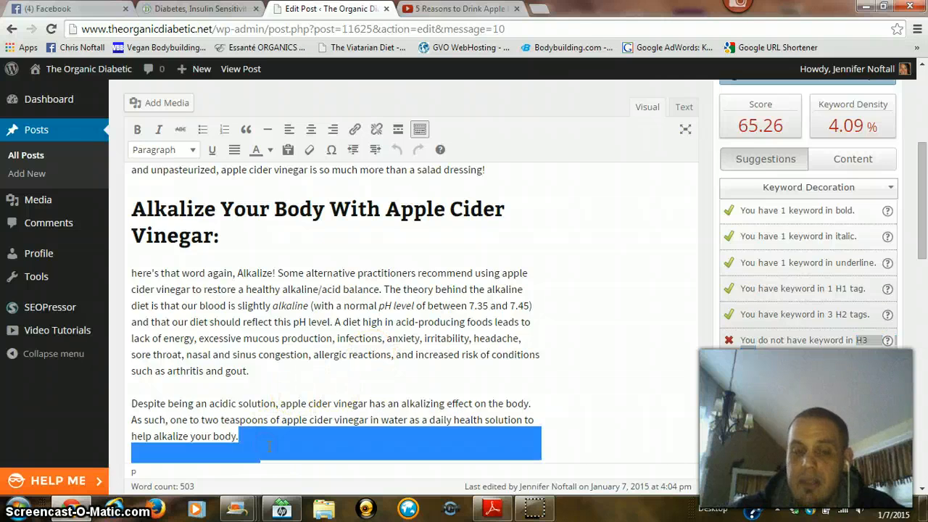
click(269, 447)
scroll(269, 451, down, 2)
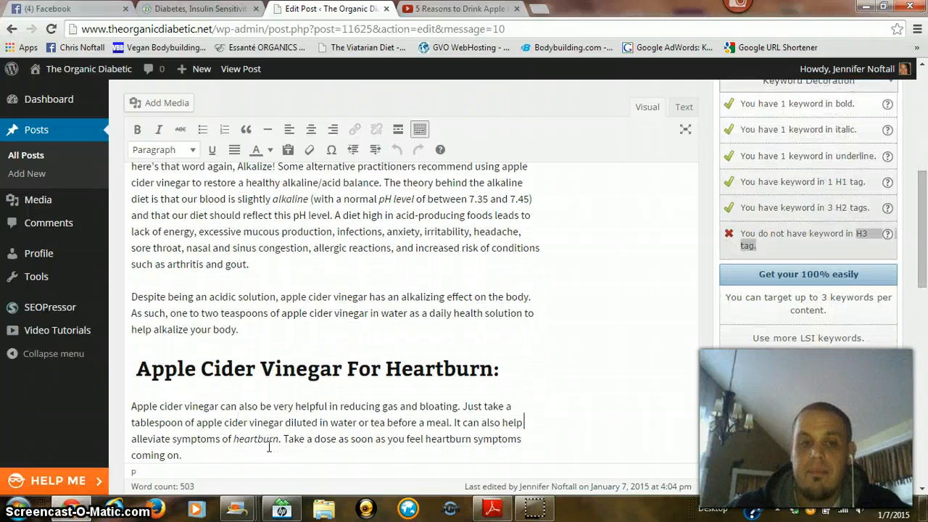
Step: Copy the published post's subheading "Apple Cider Vinegar For Weight Loss:" into the new post below the last diabetes paragraph
scroll(395, 272, down, 10)
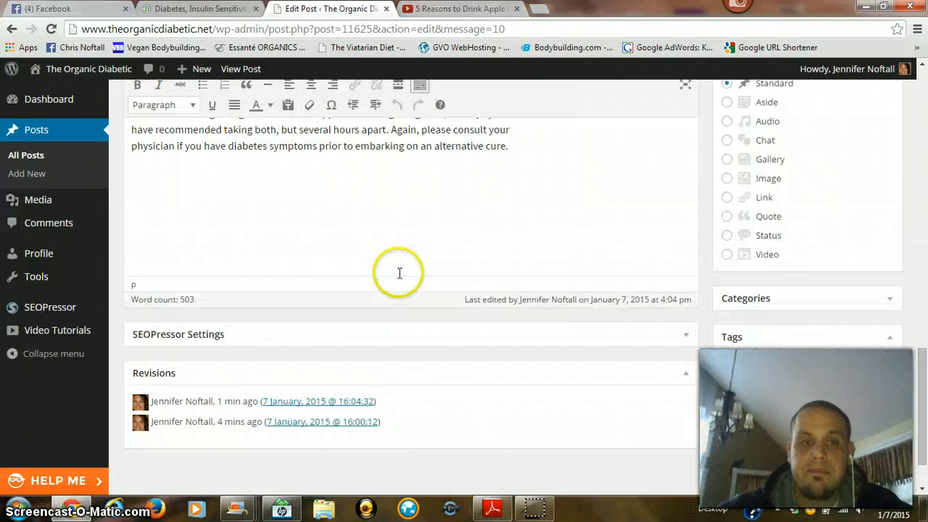
scroll(399, 273, up, 3)
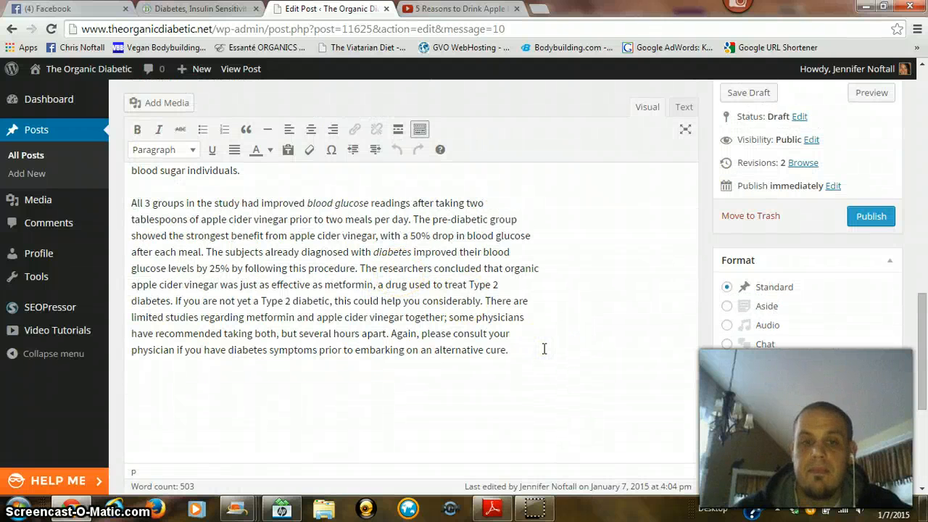
key(Return)
click(206, 9)
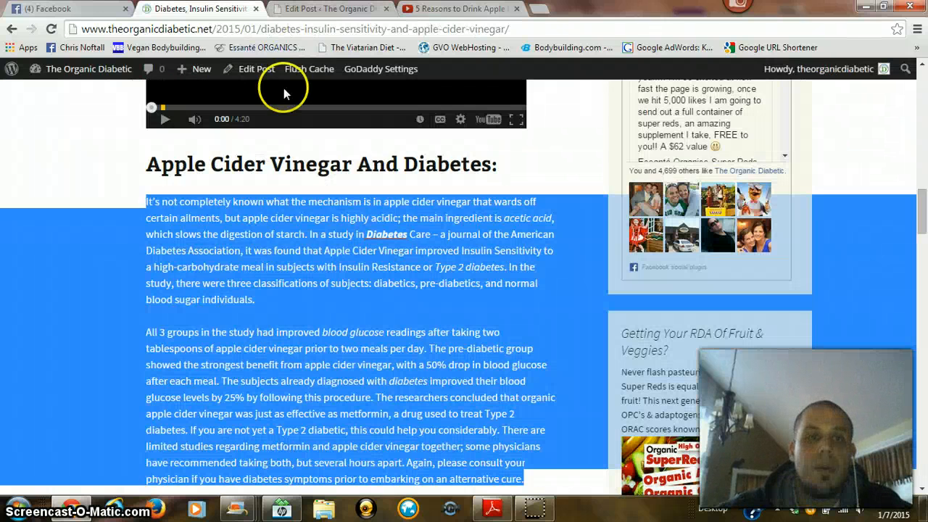
scroll(286, 230, down, 4)
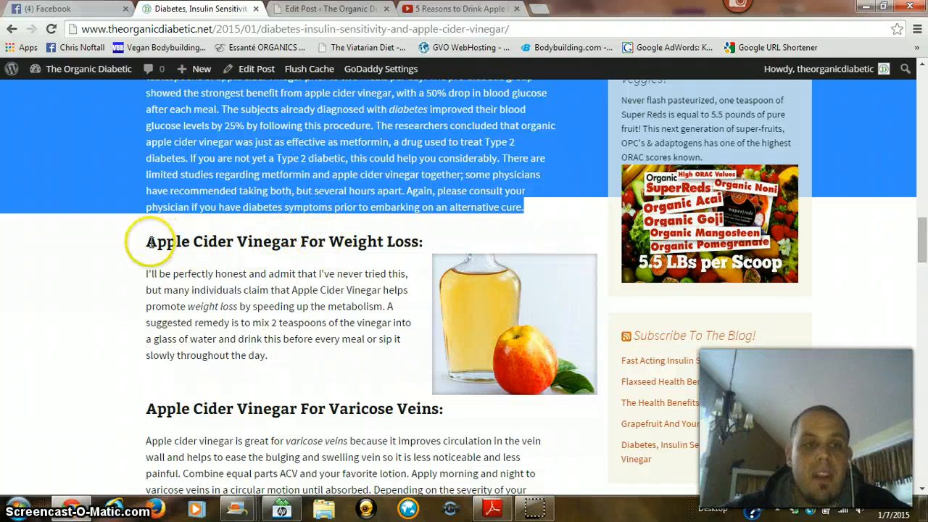
drag(147, 242, 430, 230)
key(ctrl+c)
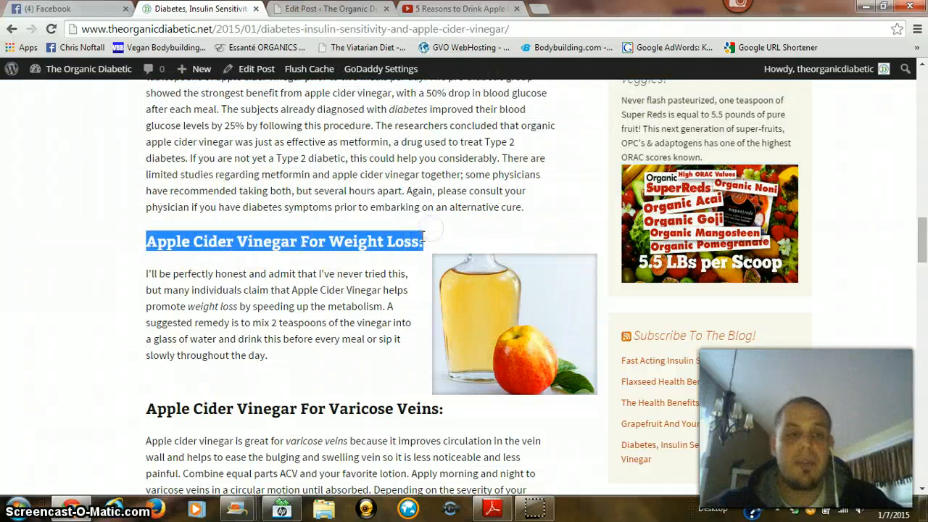
click(347, 9)
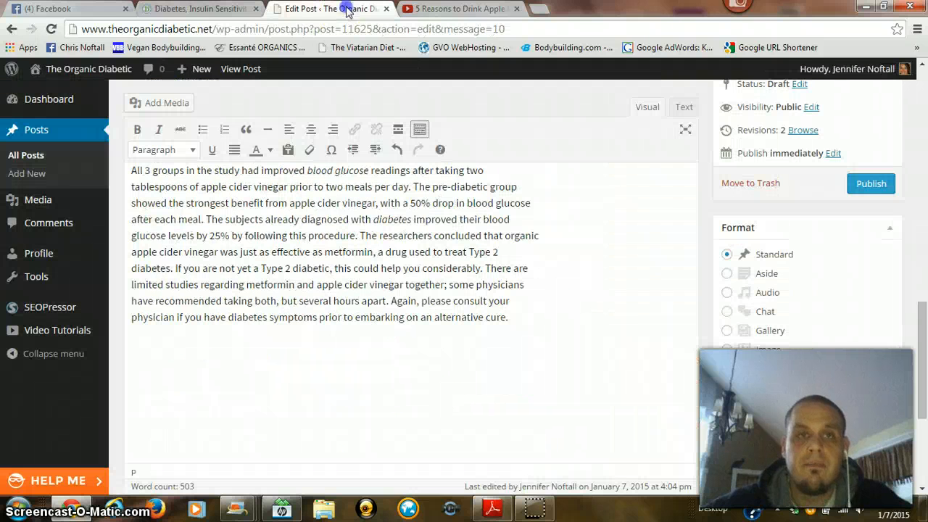
key(ctrl+v)
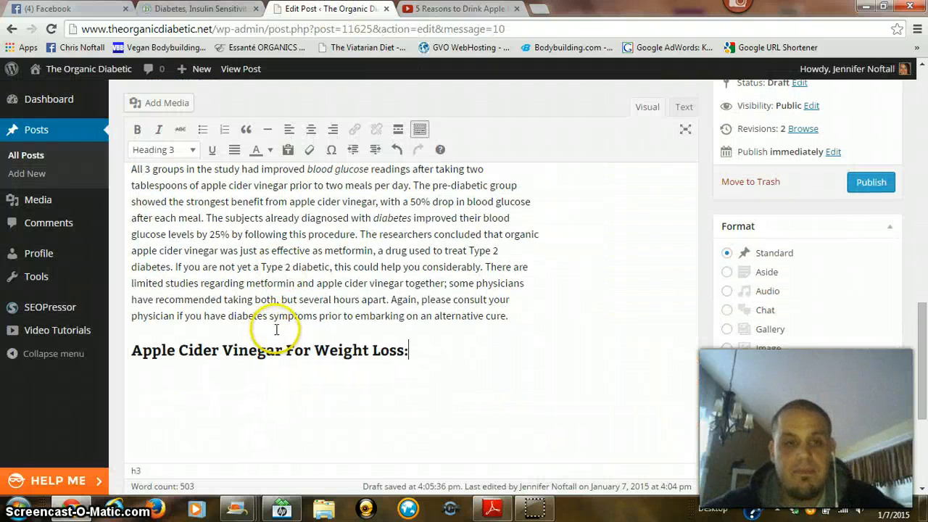
Step: Switch the "Apple Cider Vinegar For Weight Loss:" subheading to Paragraph style and back to Heading 3
click(280, 347)
drag(130, 351, 420, 327)
click(161, 149)
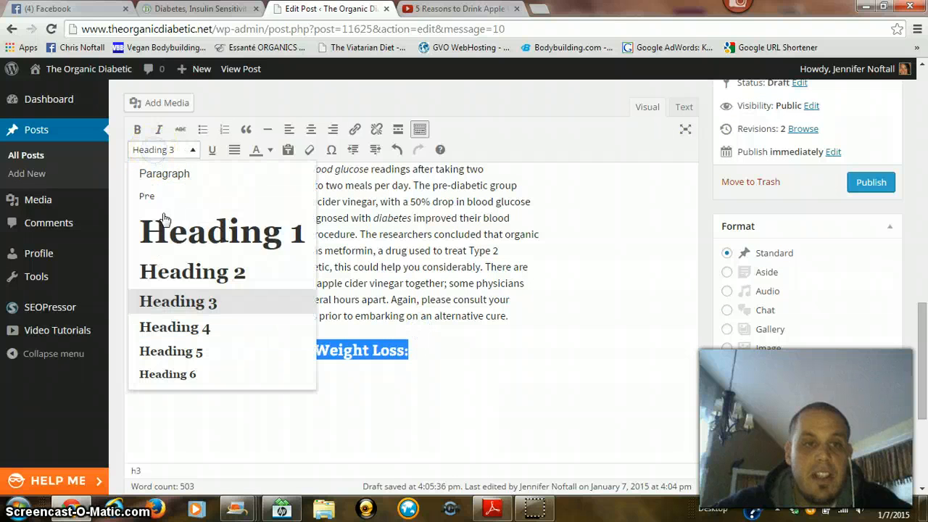
click(179, 302)
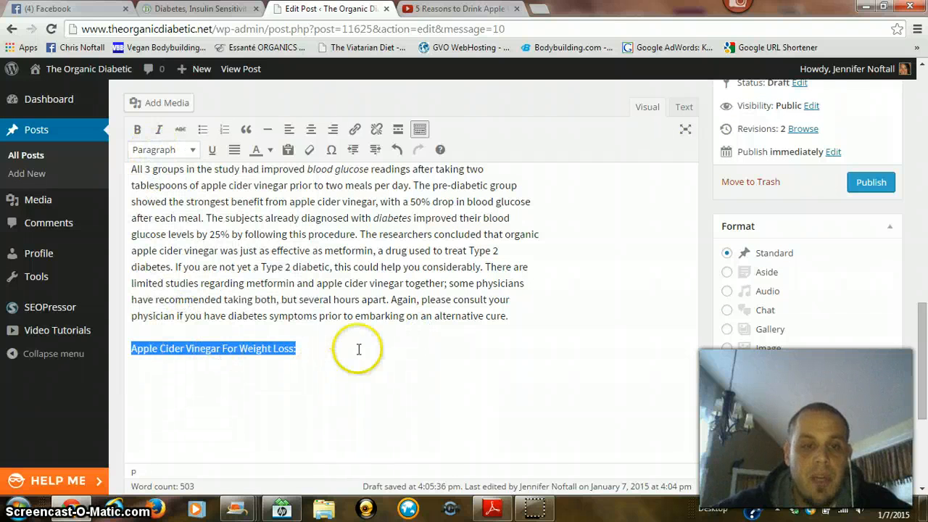
click(170, 149)
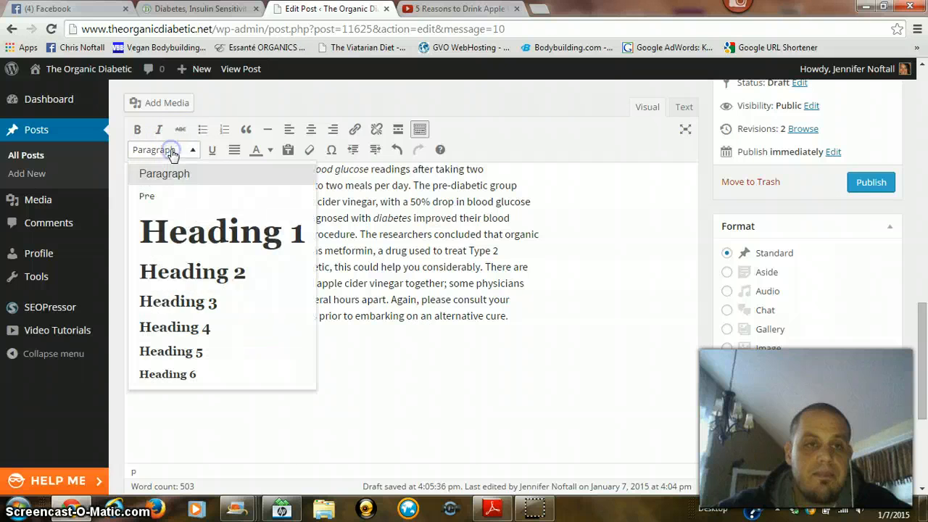
click(177, 296)
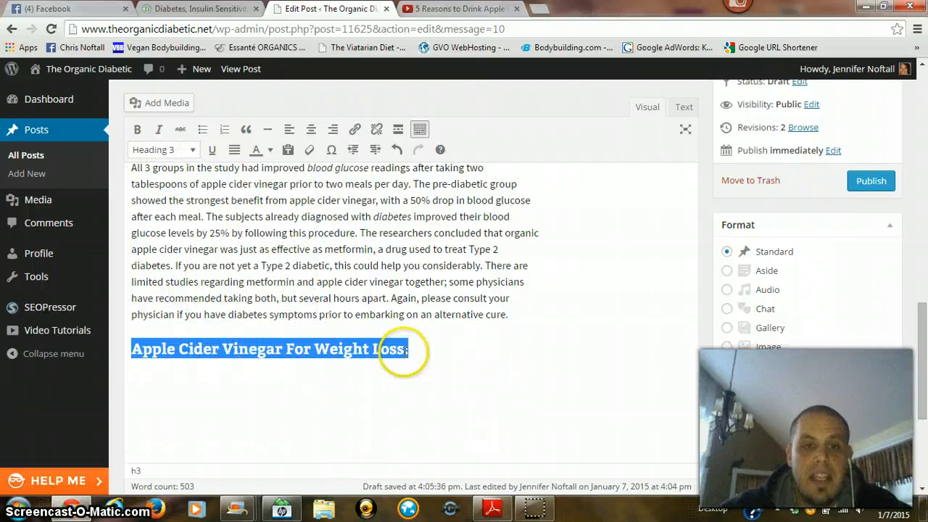
Step: Copy the published post's weight loss paragraph into the new post below its subheading and start a new line after it
click(231, 399)
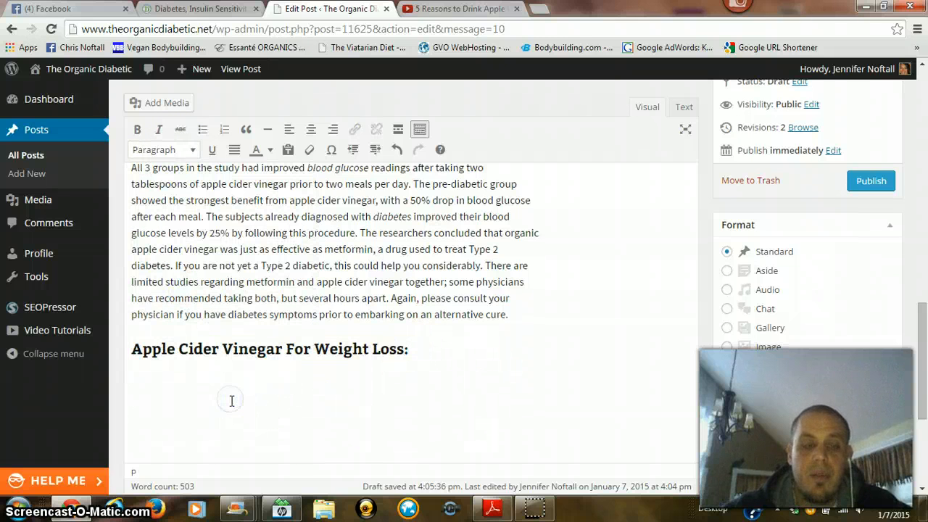
key(BackSpace)
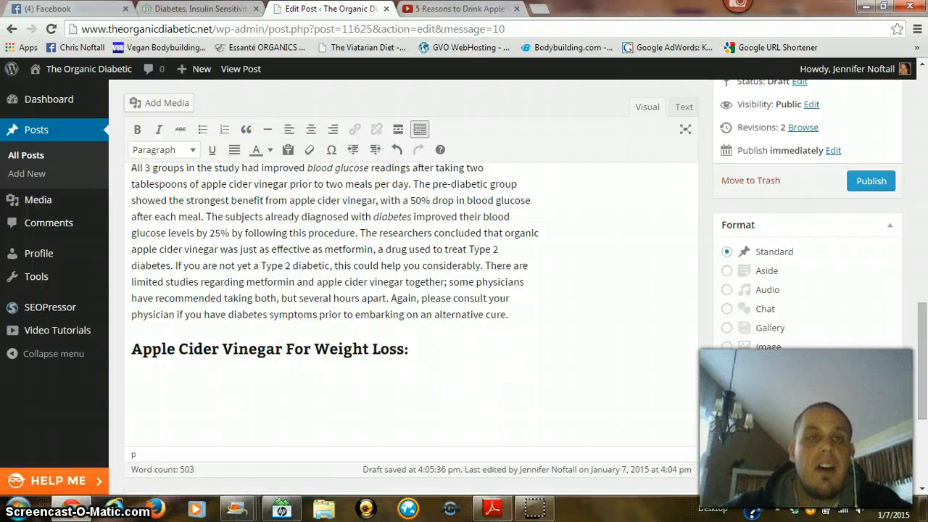
click(190, 9)
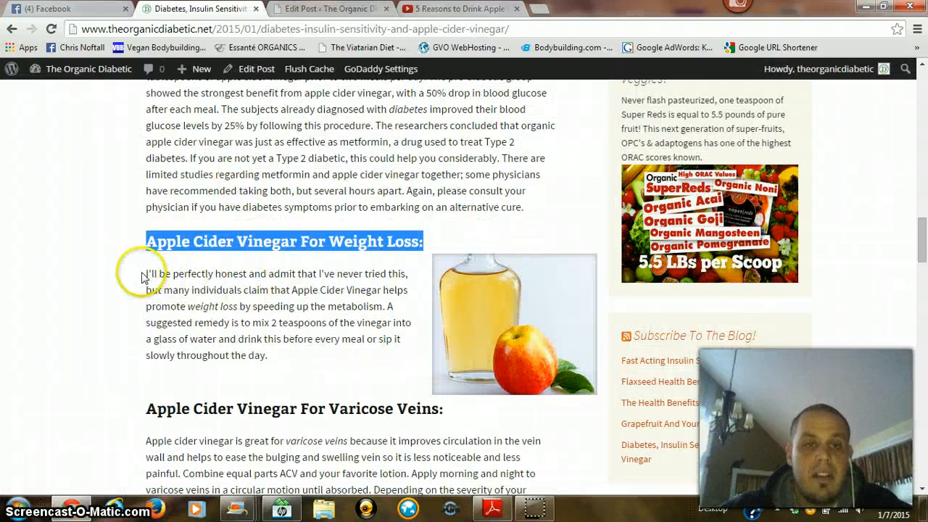
drag(143, 276, 255, 355)
key(ctrl+c)
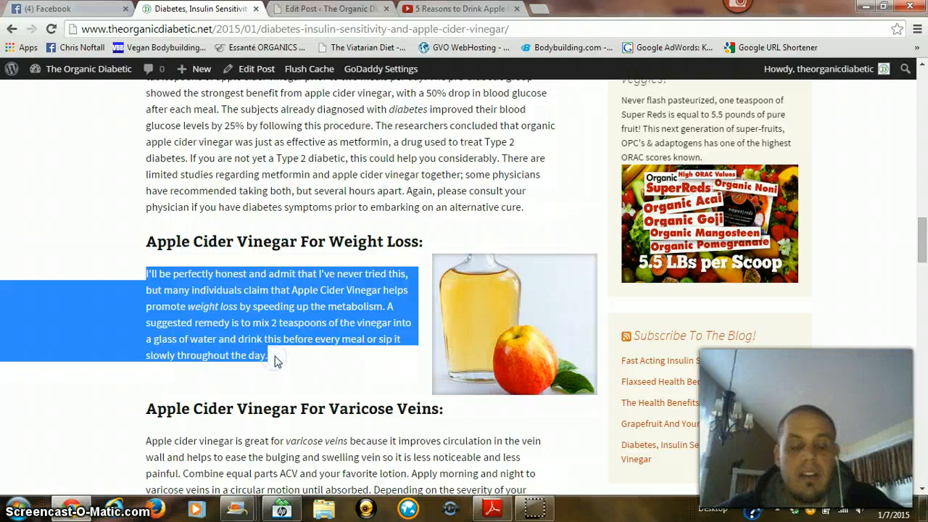
click(327, 9)
click(252, 401)
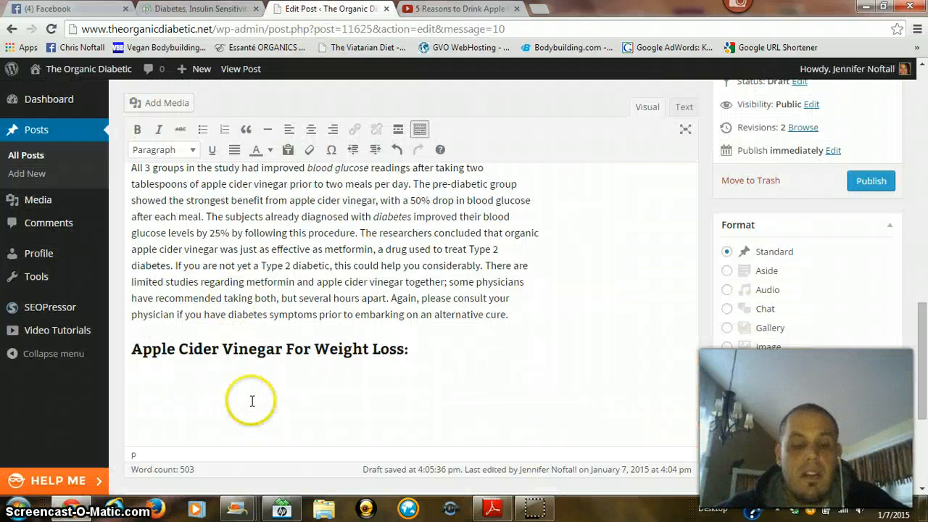
key(ctrl+v)
key(Return)
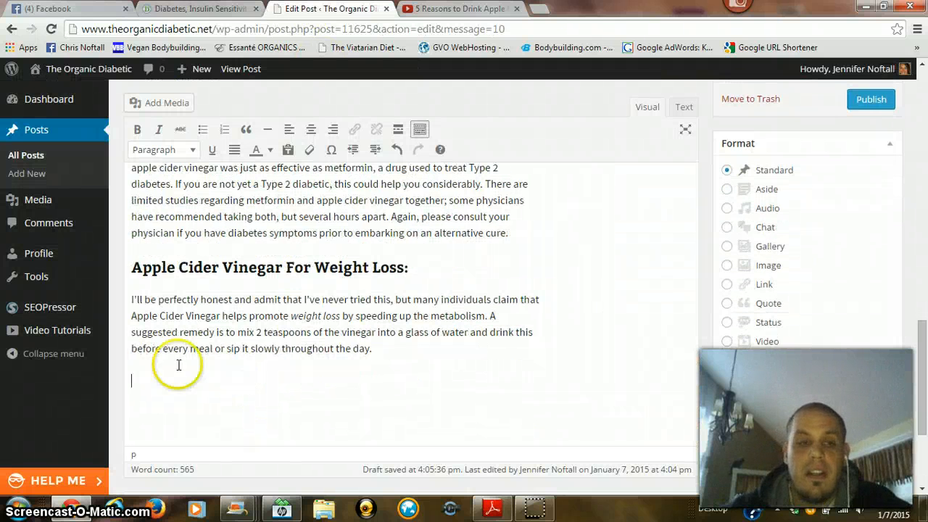
Step: Copy the published post's subheading "Apple Cider Vinegar For Varicose Veins:" into the new post below the weight loss paragraph
click(196, 8)
scroll(234, 276, down, 4)
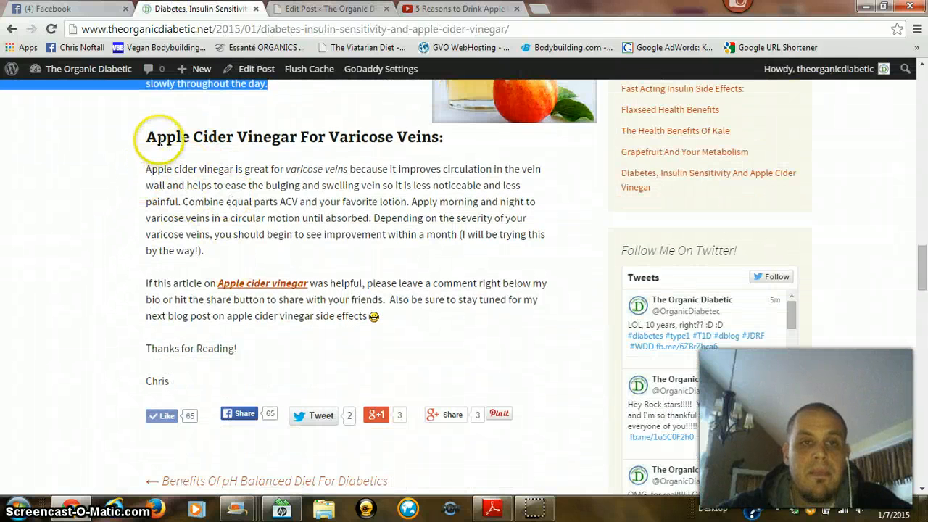
drag(146, 137, 451, 138)
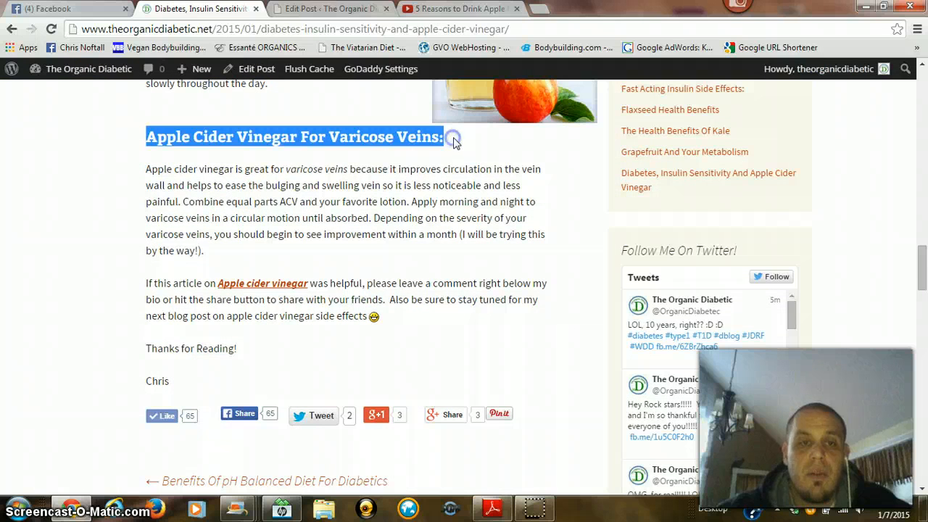
click(319, 9)
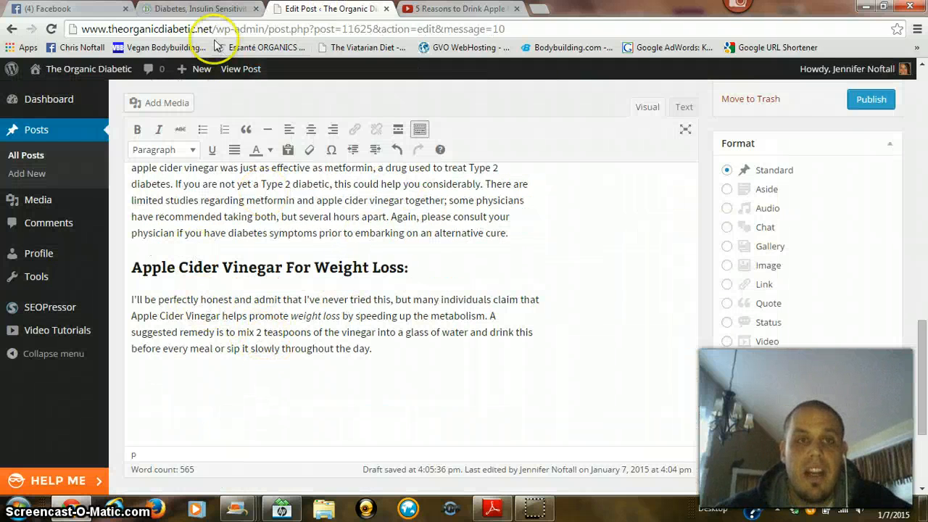
click(200, 11)
click(334, 9)
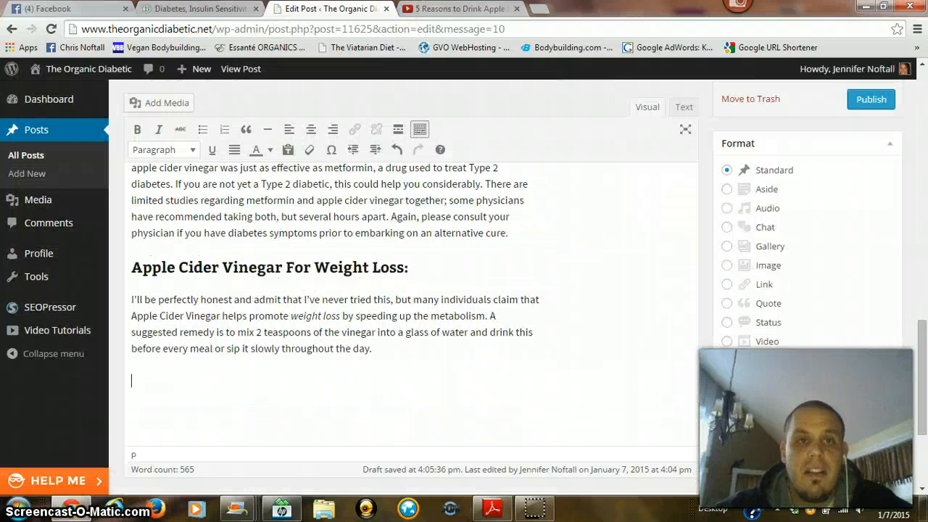
text(Apple Cider Vinegar For Varicose Veins:)
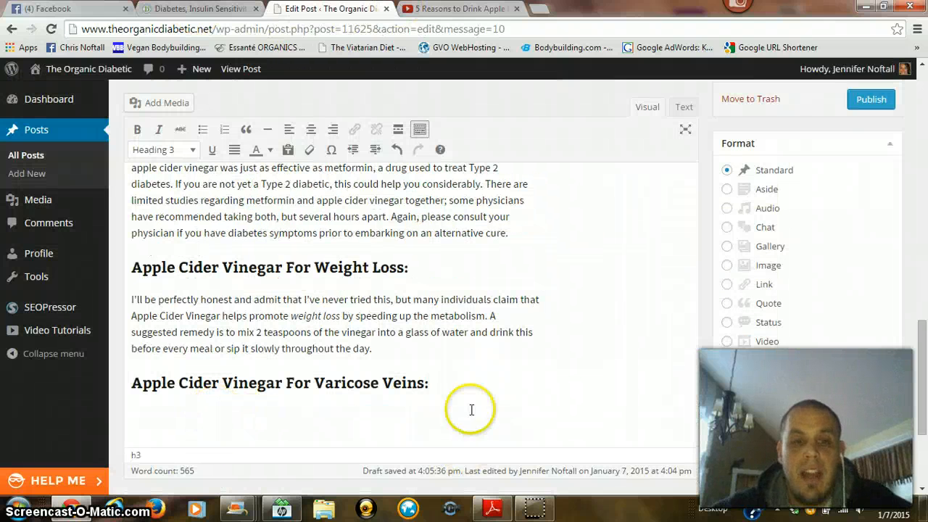
Step: Switch the "Apple Cider Vinegar For Varicose Veins:" subheading to Paragraph style and back to Heading 3
drag(430, 377, 118, 379)
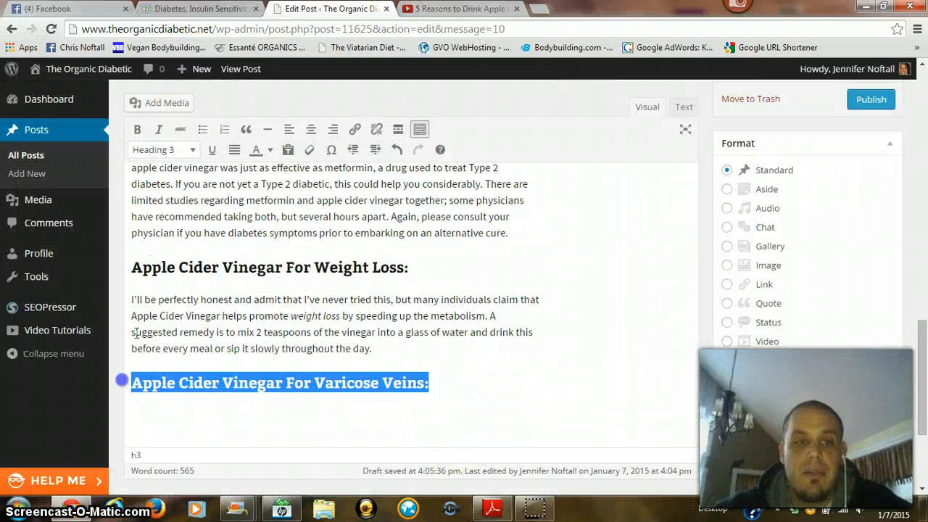
click(157, 149)
click(200, 304)
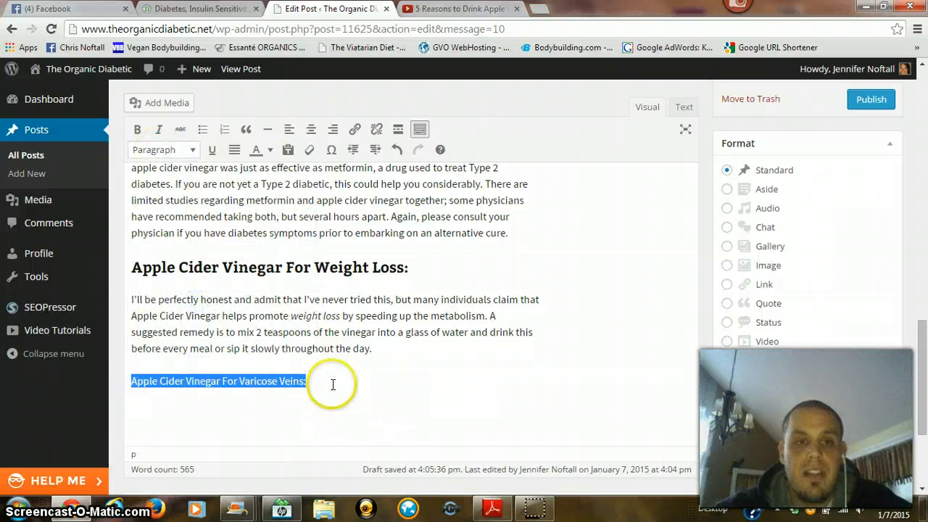
drag(332, 387, 142, 385)
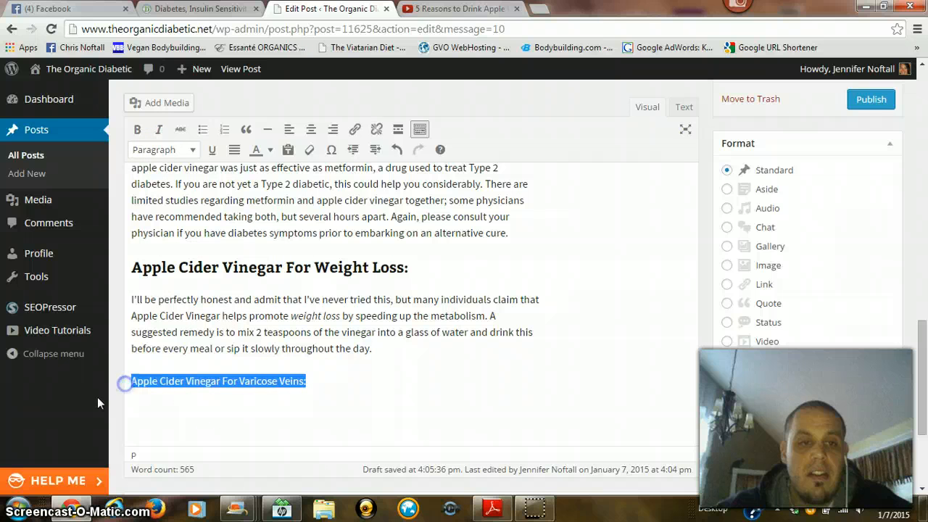
click(155, 150)
click(172, 303)
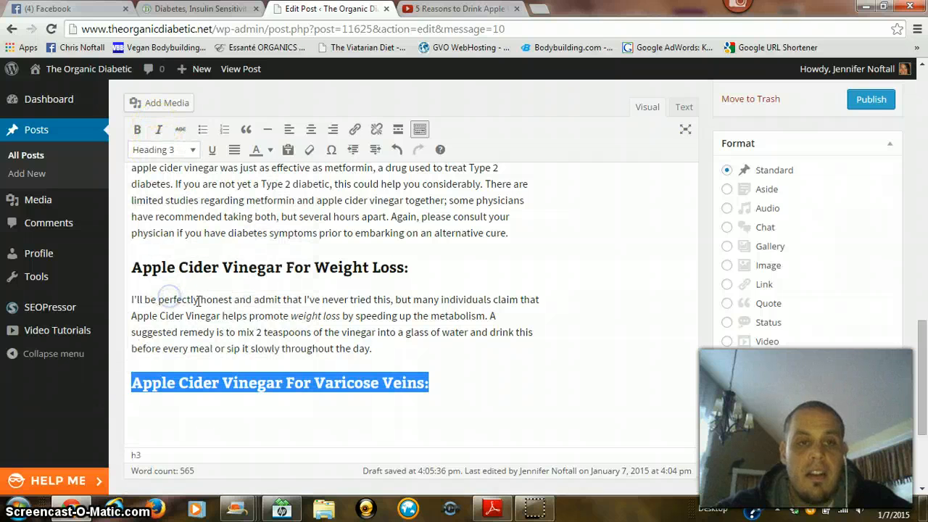
Step: Copy the published post's varicose veins paragraph onto a new line below "Apple Cider Vinegar For Varicose Veins:" in the new post
click(447, 378)
key(Return)
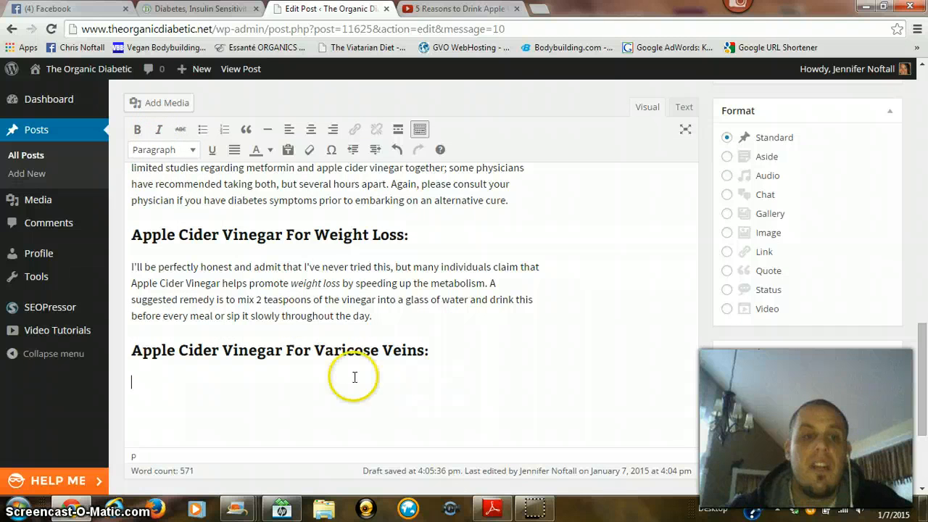
click(197, 9)
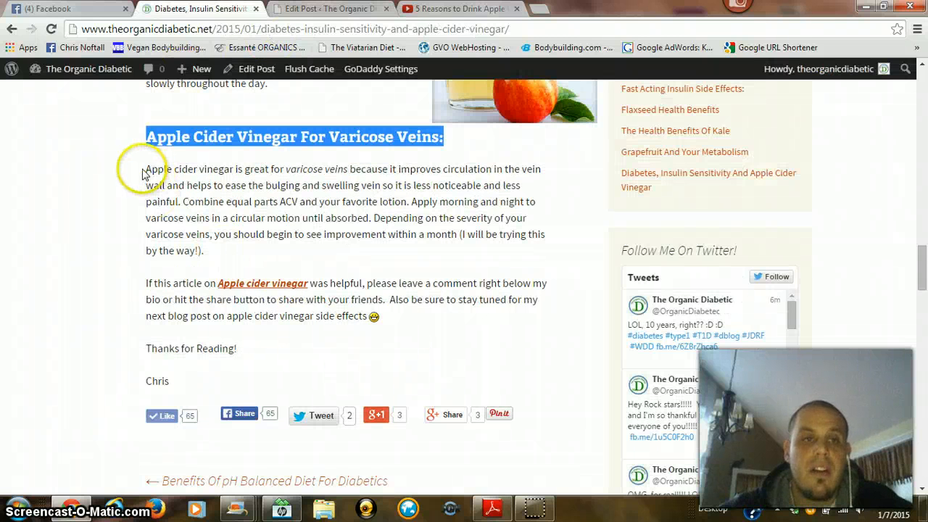
drag(147, 169, 219, 251)
key(ctrl+c)
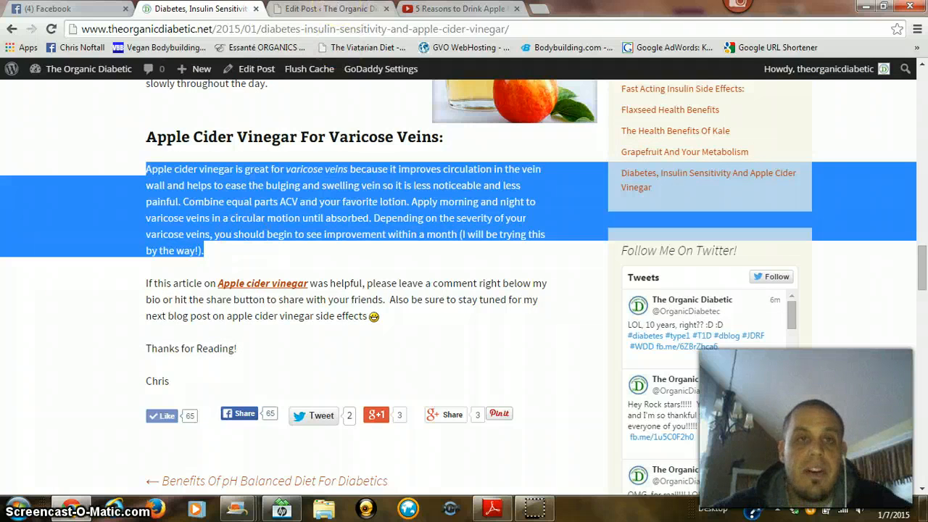
click(330, 8)
key(ctrl+v)
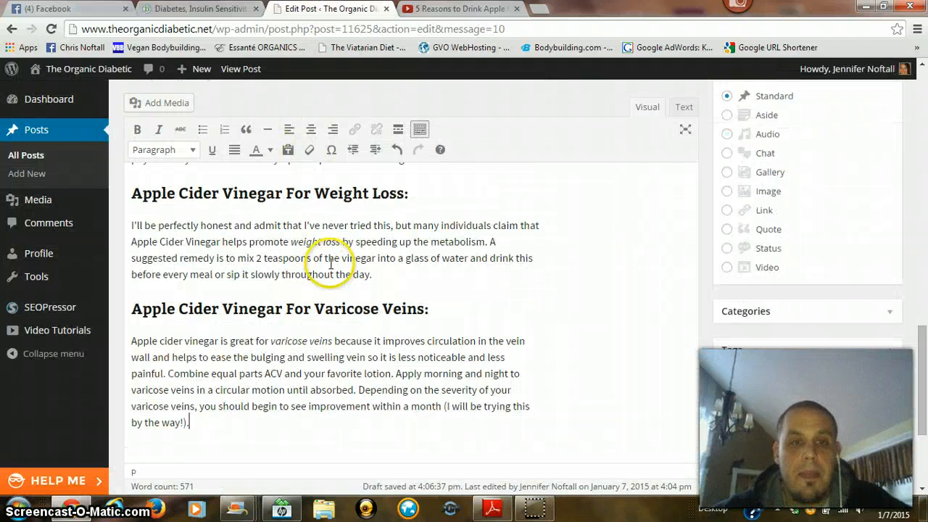
Step: Start a new line below the varicose veins paragraph in the new post and check SEOPressor's keyword decoration suggestions
scroll(338, 257, down, 3)
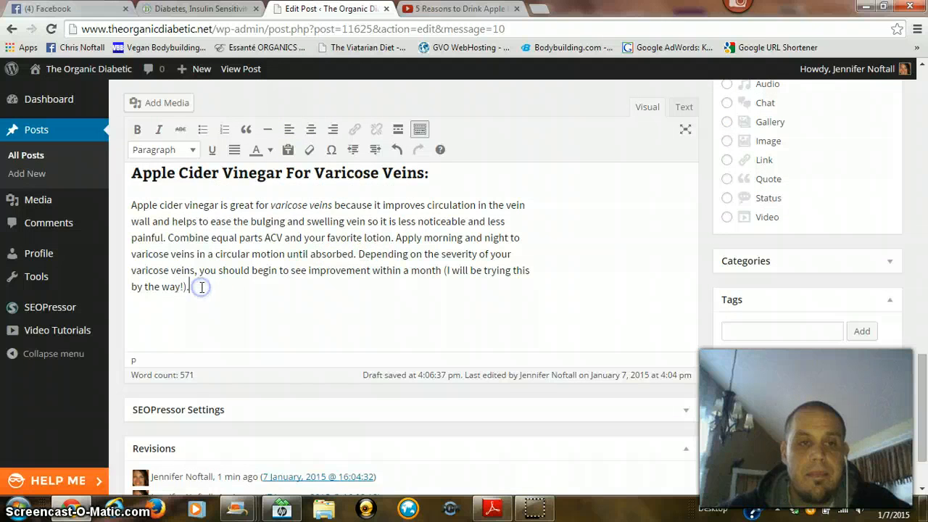
key(Return)
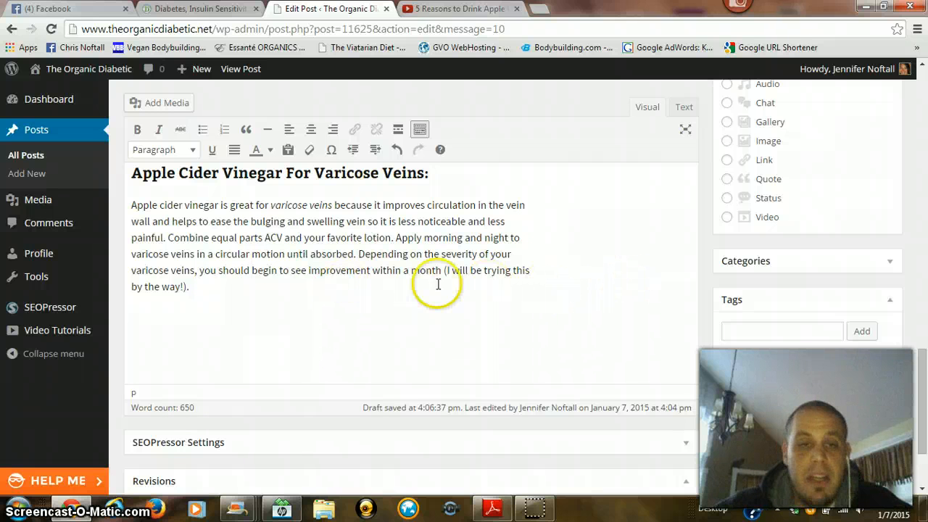
scroll(767, 266, up, 15)
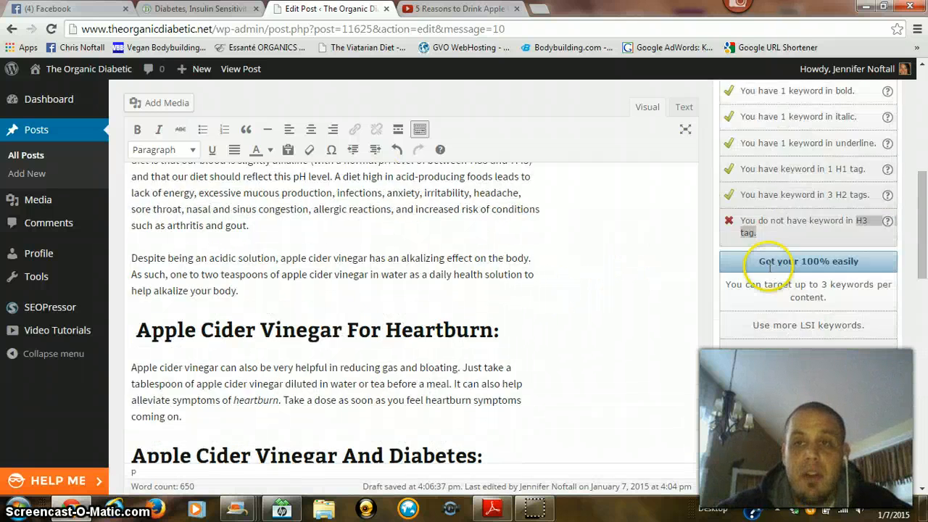
scroll(770, 128, up, 1)
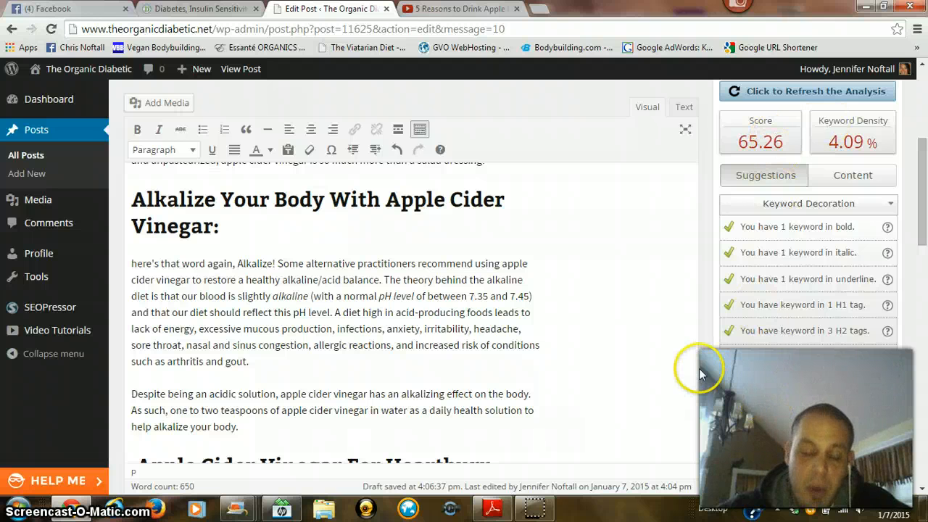
scroll(481, 297, down, 15)
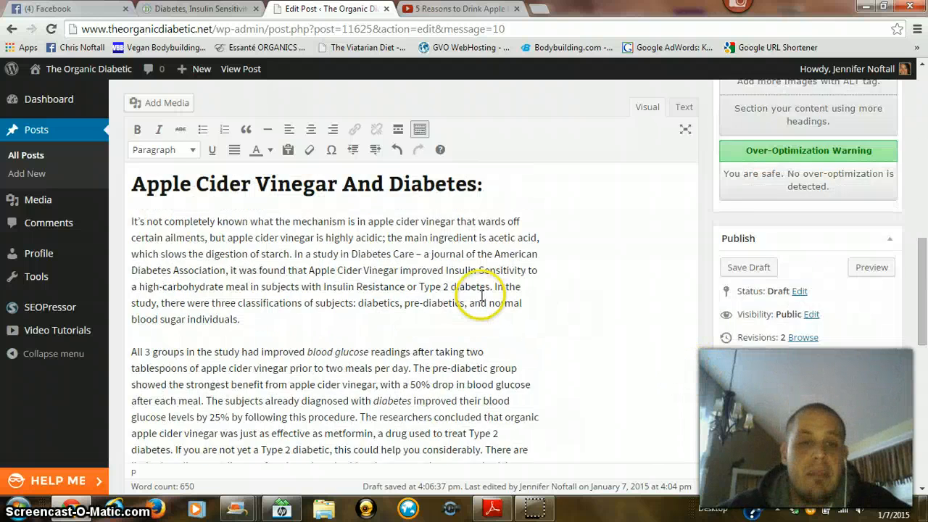
scroll(480, 296, down, 3)
scroll(363, 297, up, 1)
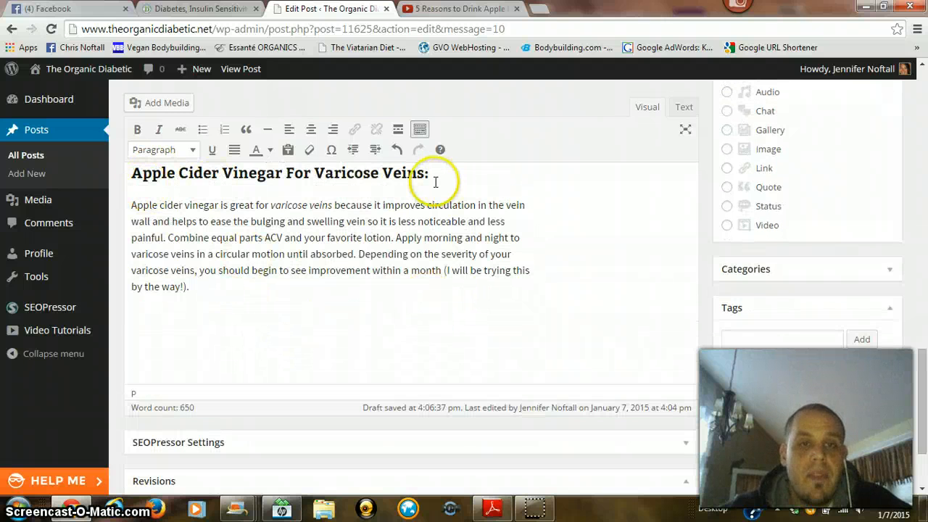
Step: Look over the published post's closing section and the reader comments beneath it
click(198, 9)
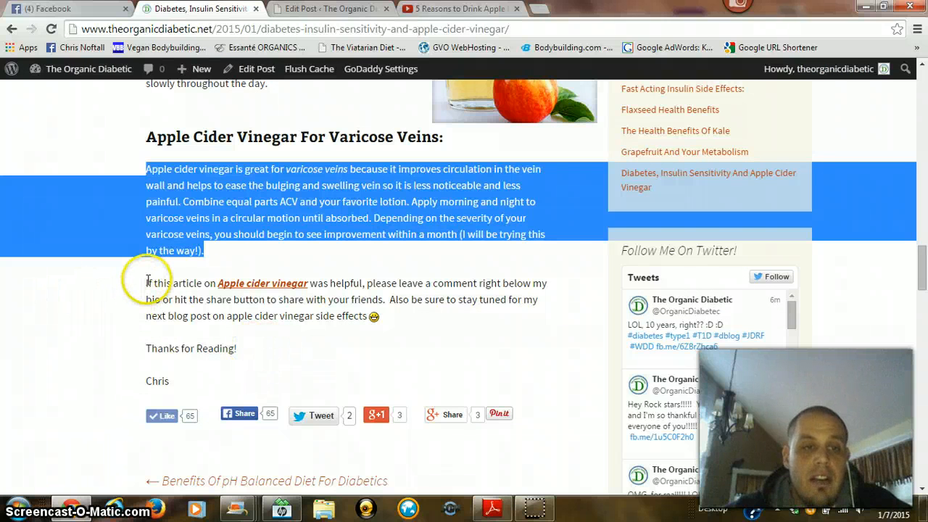
drag(148, 281, 215, 366)
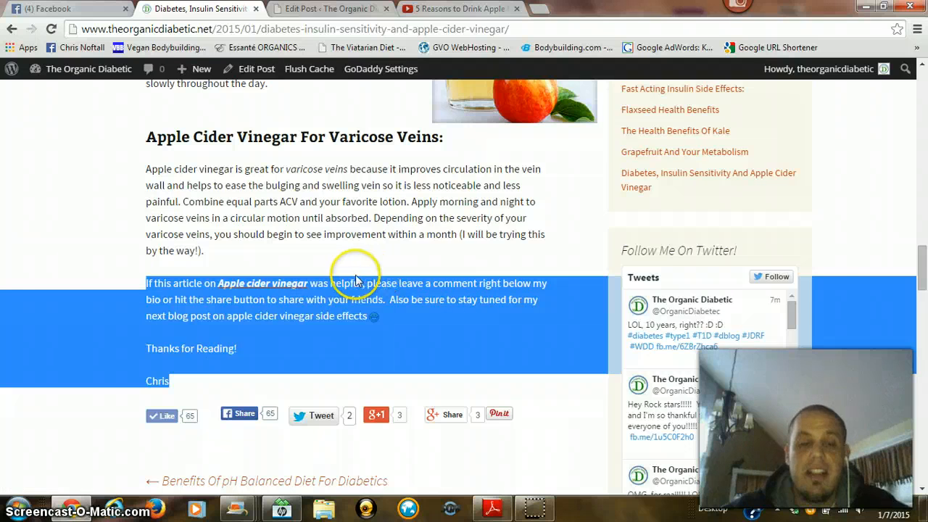
scroll(355, 279, down, 6)
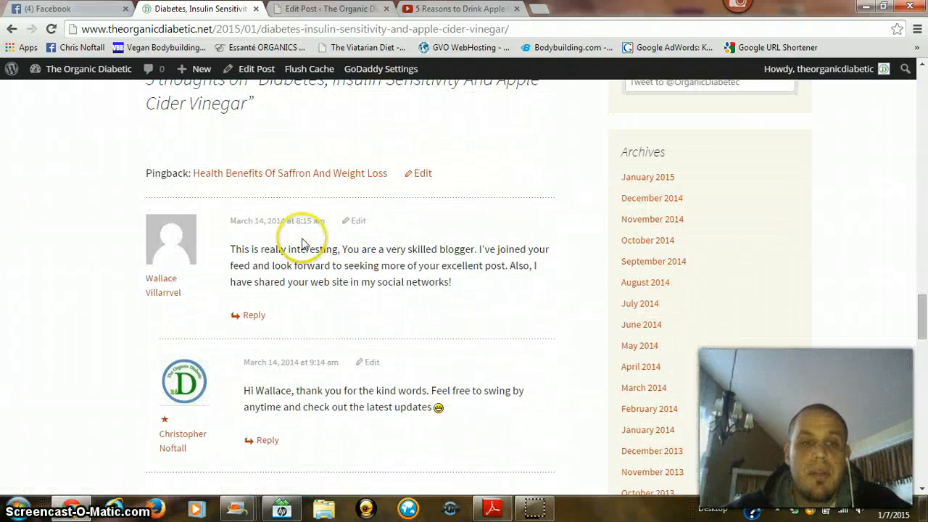
scroll(234, 234, down, 2)
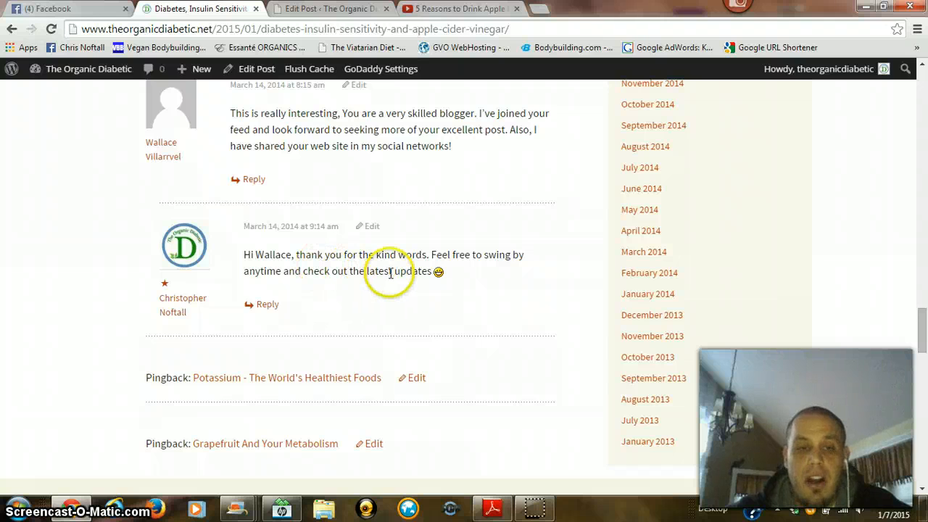
scroll(389, 276, up, 5)
scroll(389, 281, up, 4)
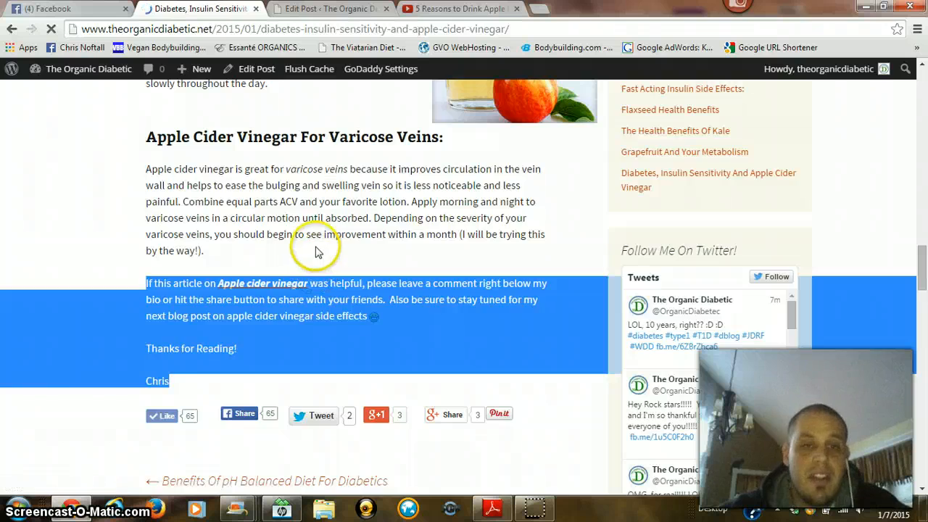
scroll(290, 276, down, 3)
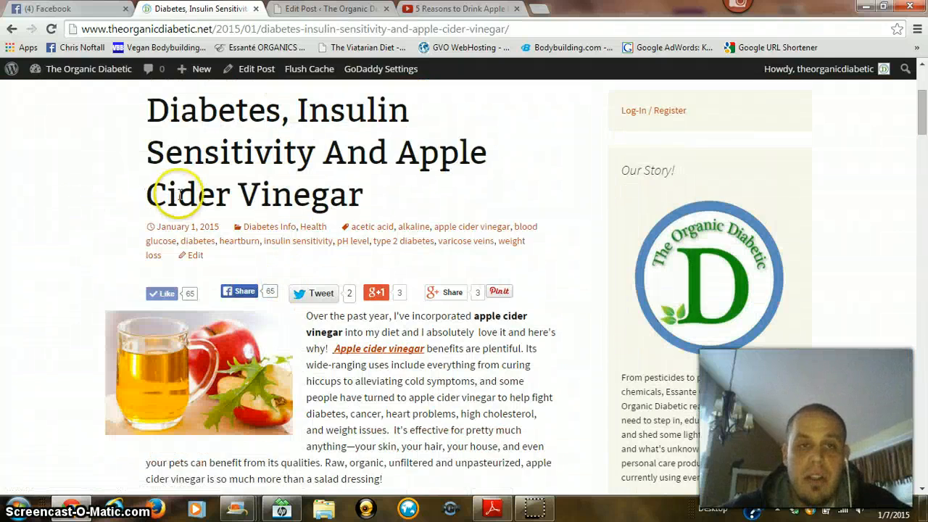
drag(922, 150, 915, 276)
click(238, 177)
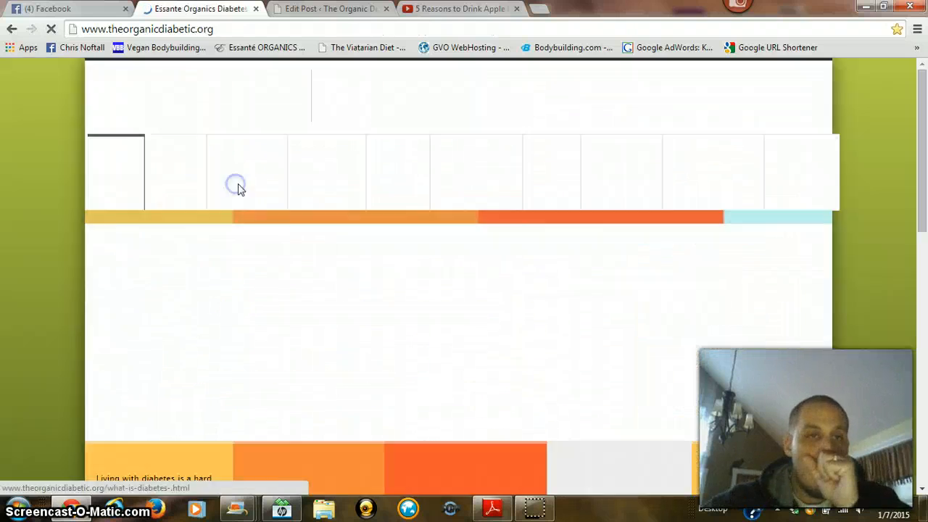
click(12, 30)
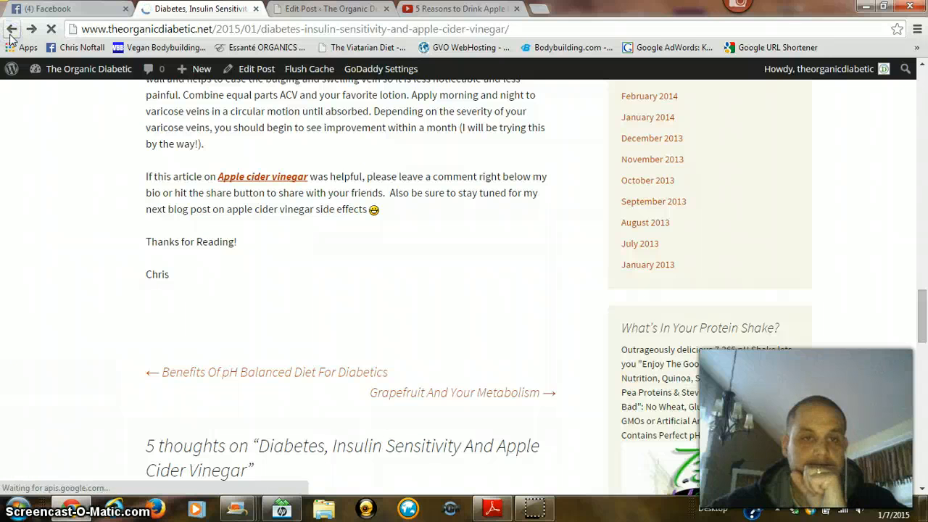
Step: Copy the published post's closing paragraph, "Thanks for Reading!" and the author's sign-off onto a new line below the new post's varicose veins paragraph
drag(147, 181, 216, 194)
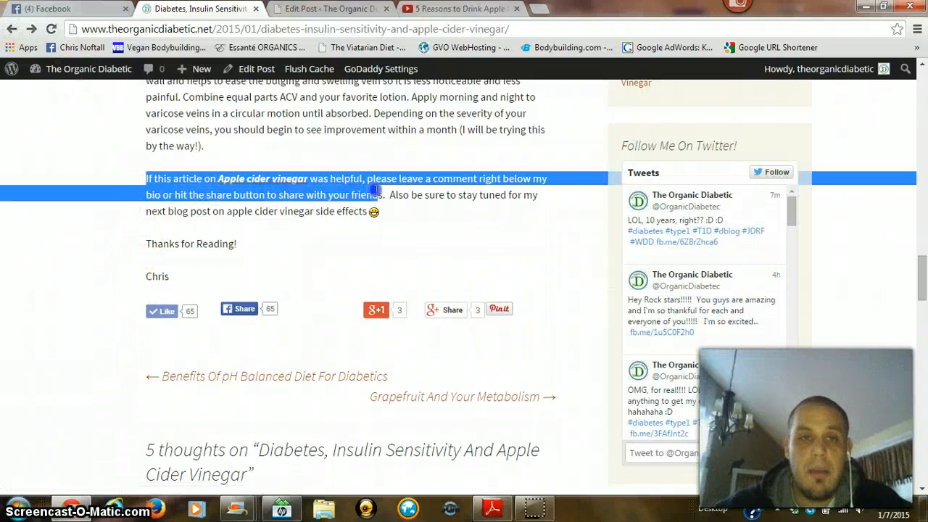
drag(377, 193, 387, 211)
key(ctrl+c)
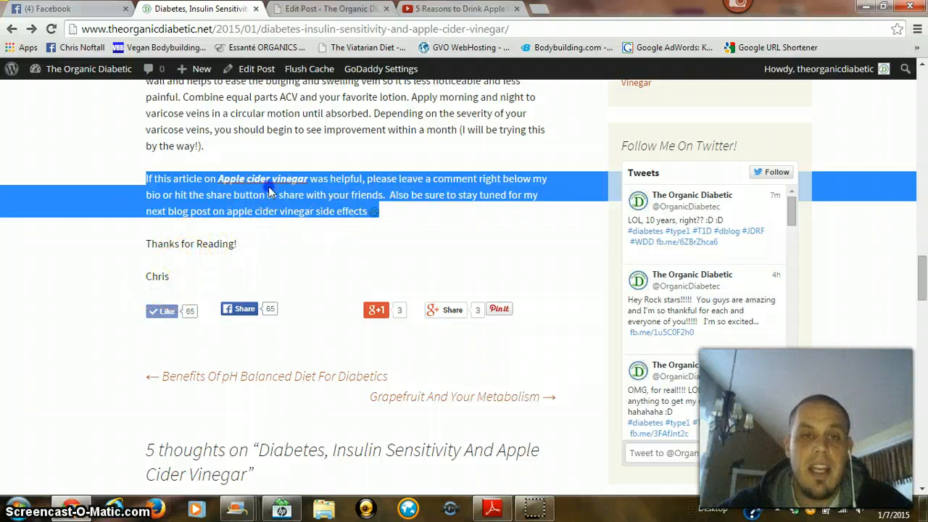
click(143, 181)
drag(143, 181, 217, 180)
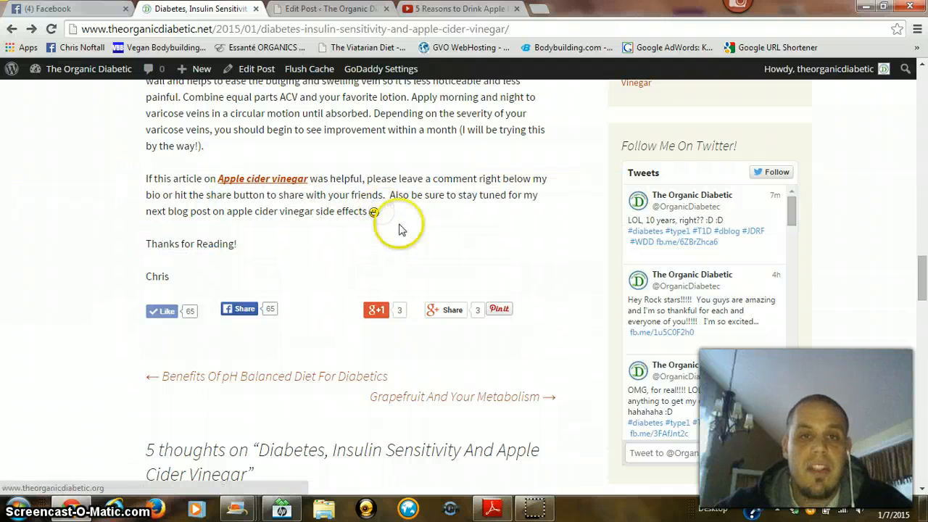
click(142, 177)
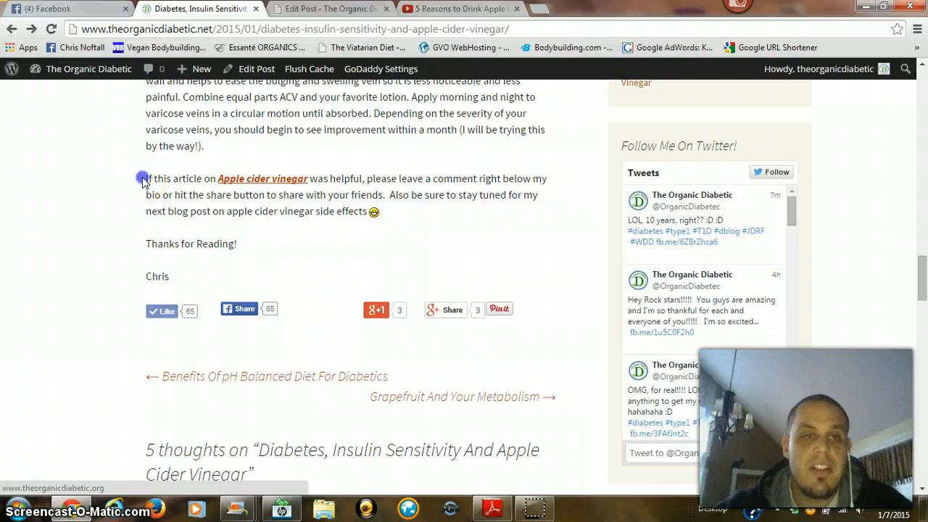
drag(143, 177, 233, 261)
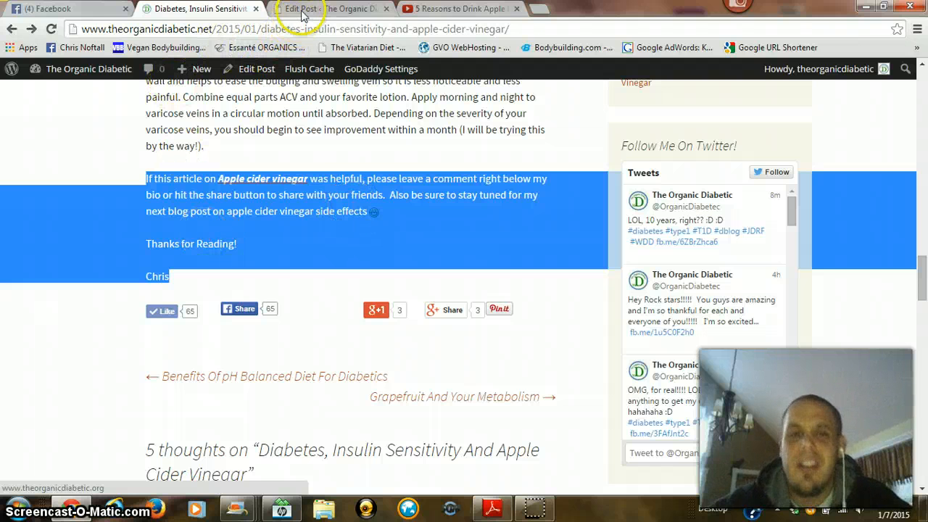
click(327, 8)
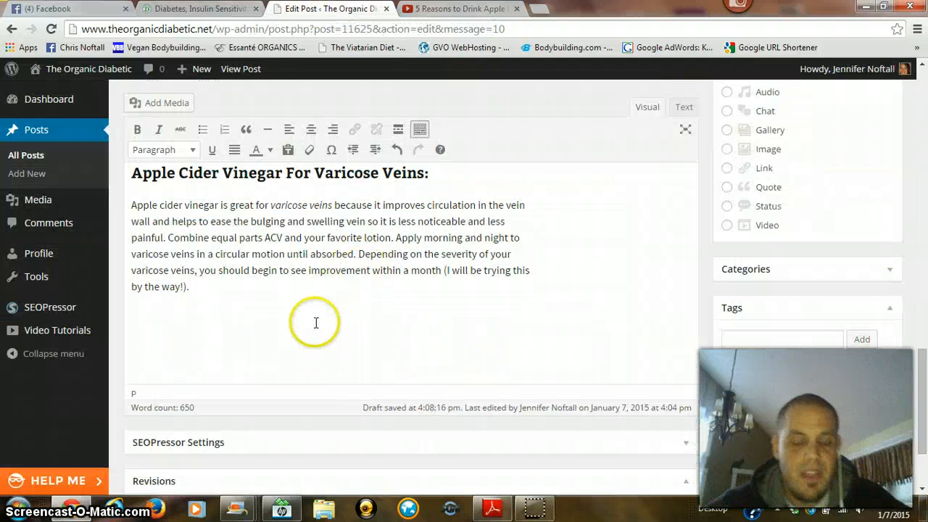
key(Return)
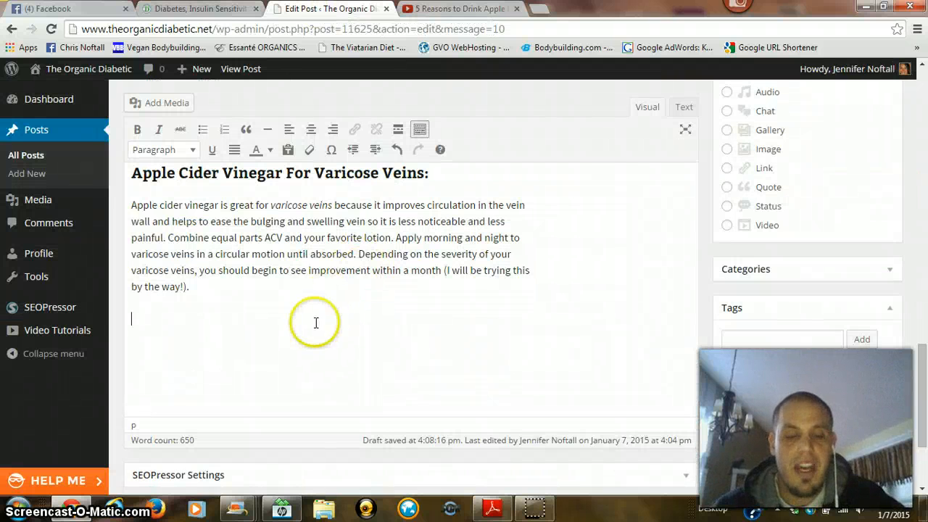
key(ctrl+v)
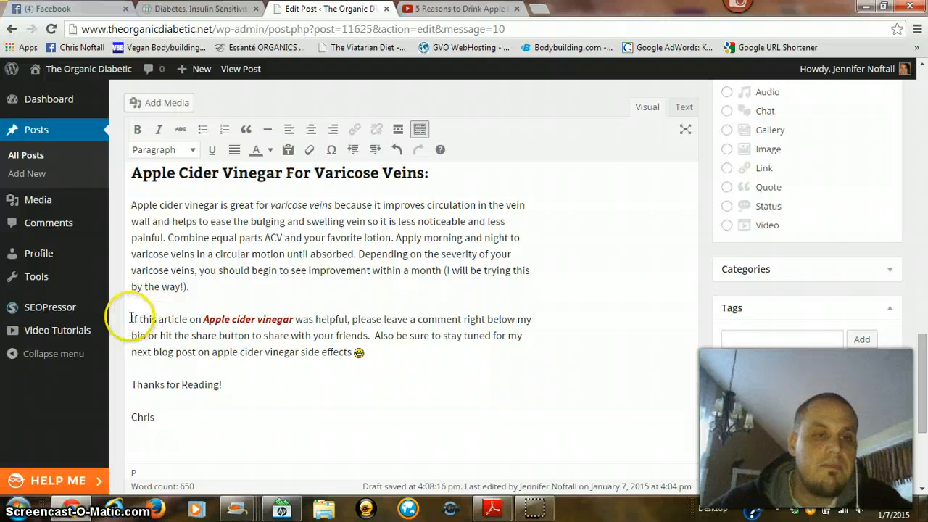
Step: Compare the smiley ending the new post's closing paragraph with the one in the published post
click(131, 318)
click(370, 353)
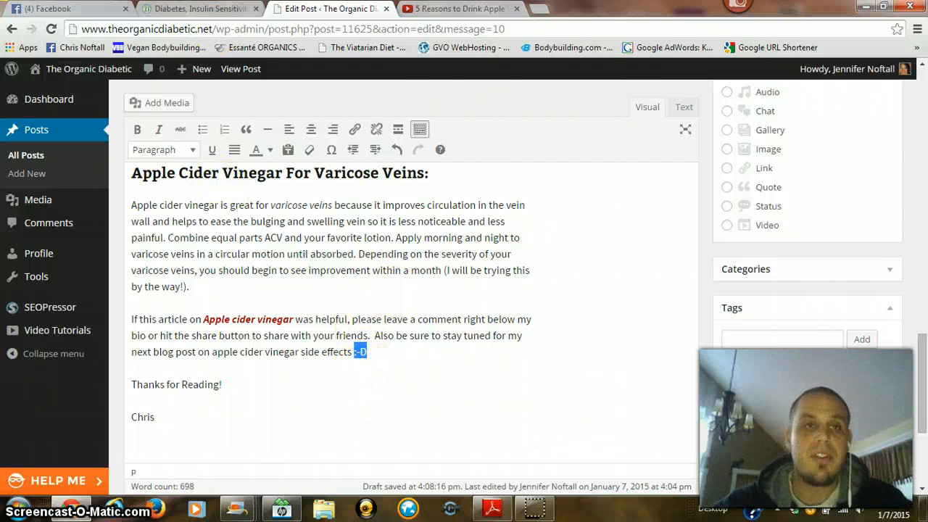
click(196, 8)
click(368, 232)
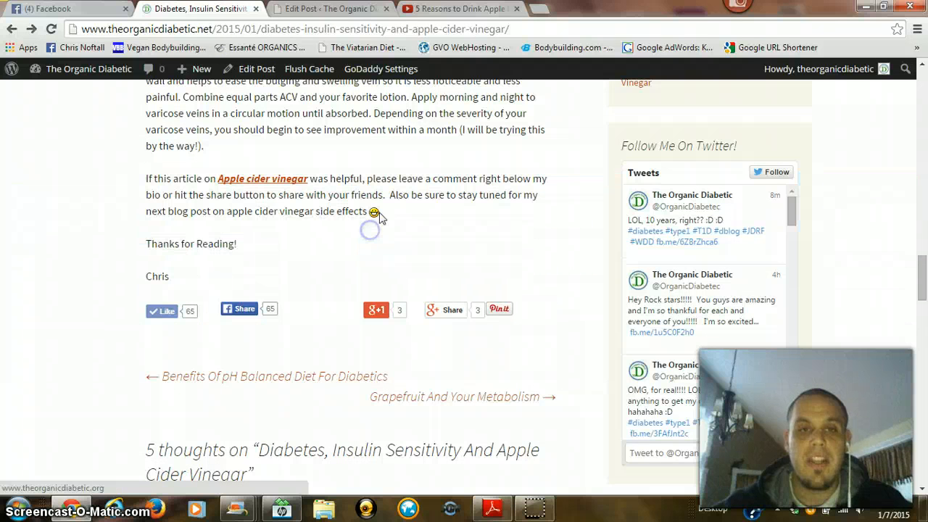
click(330, 9)
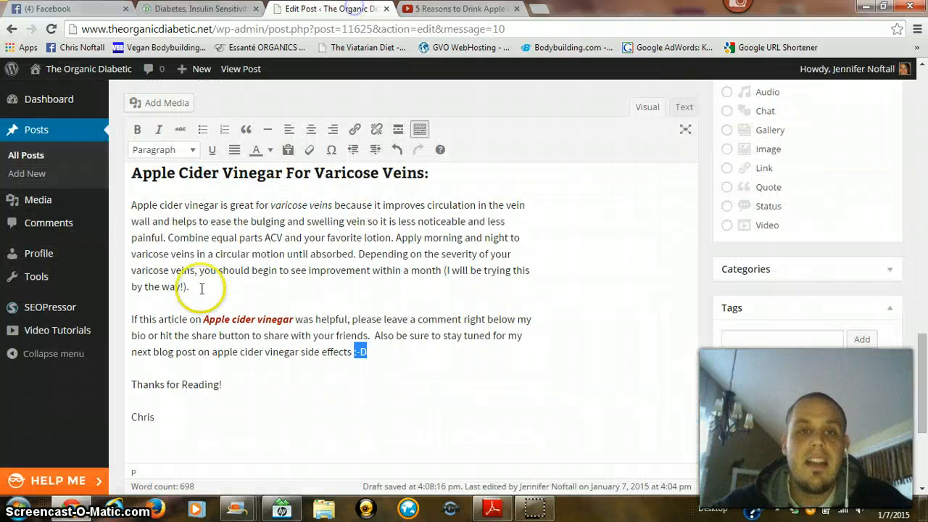
Step: Save the new post as a draft with the closing section included
scroll(201, 288, down, 2)
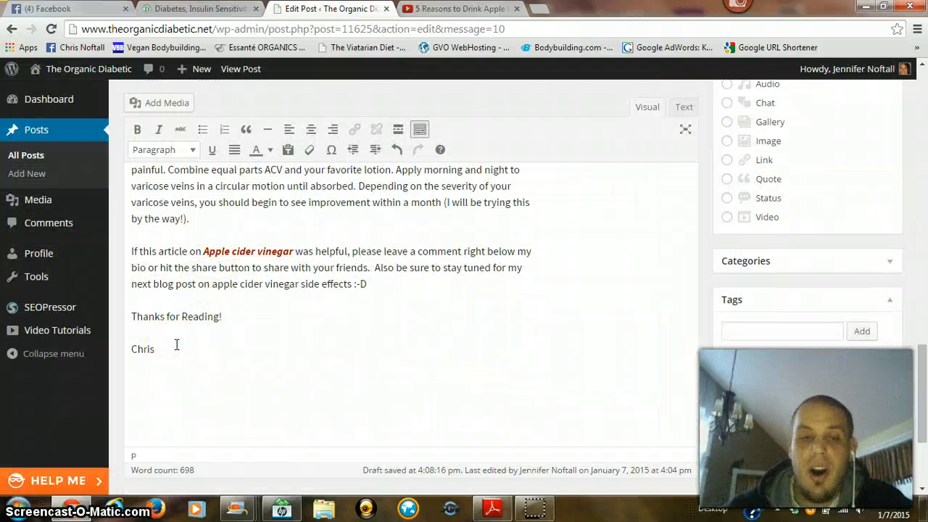
scroll(176, 345, down, 2)
scroll(292, 250, up, 4)
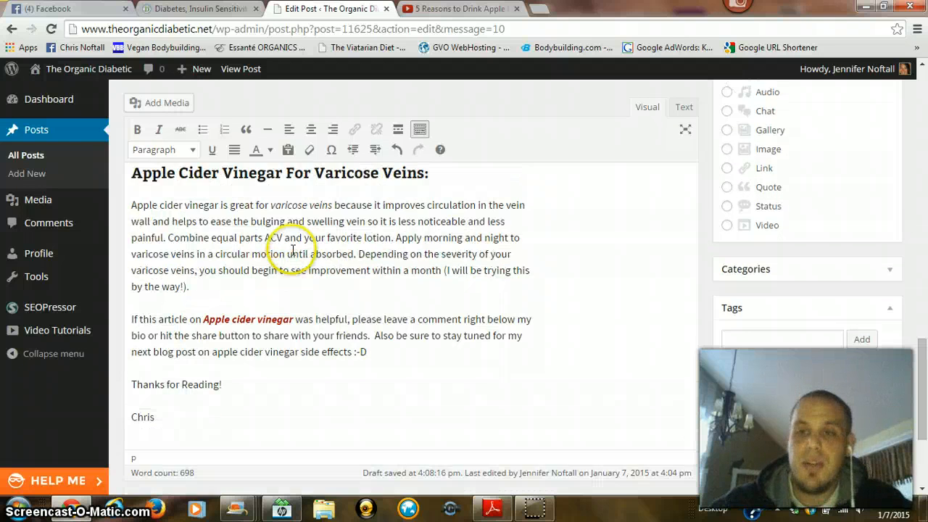
scroll(497, 248, up, 6)
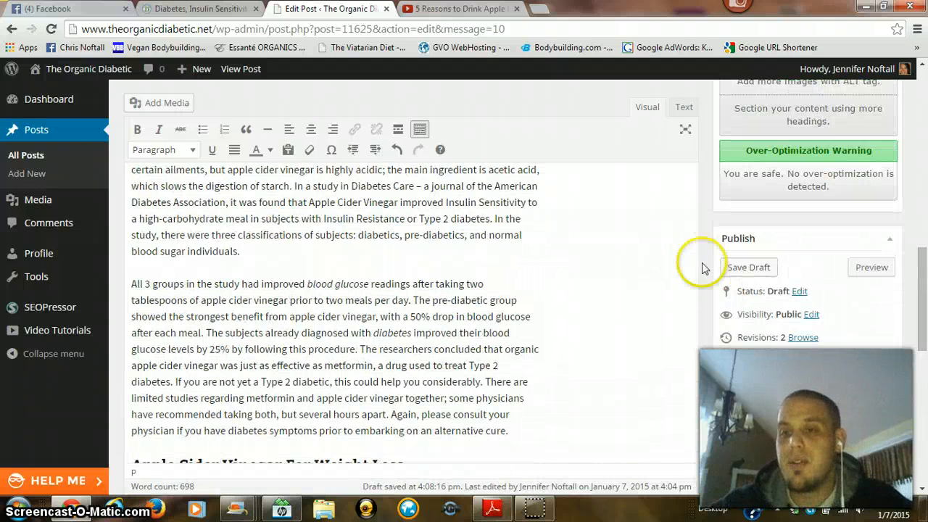
click(752, 268)
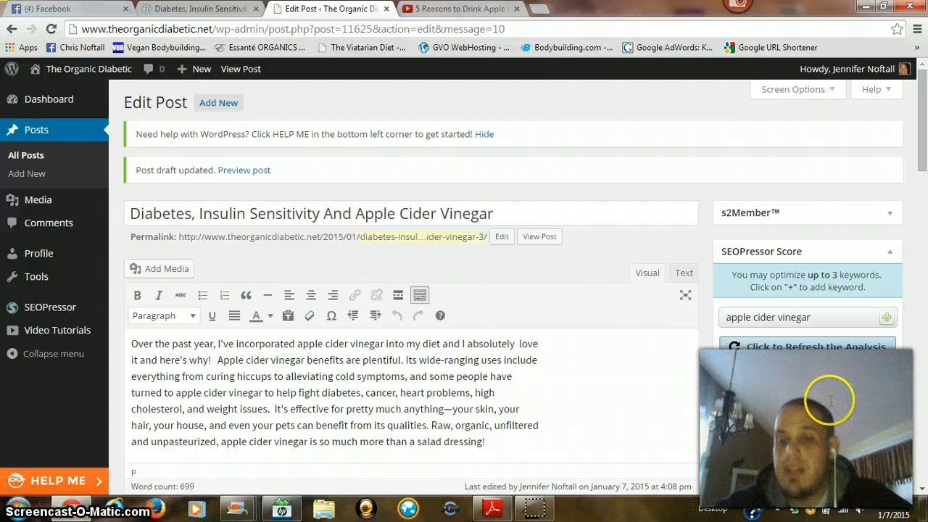
Step: Examine the SEOPressor score, keyword density and keyword decoration checks for the H1, H2 and H3 tags
scroll(830, 399, down, 4)
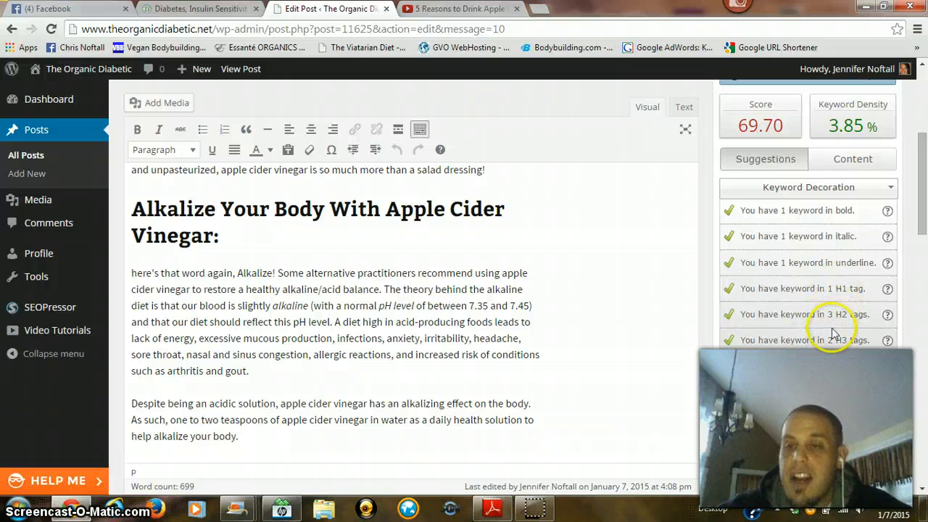
click(210, 235)
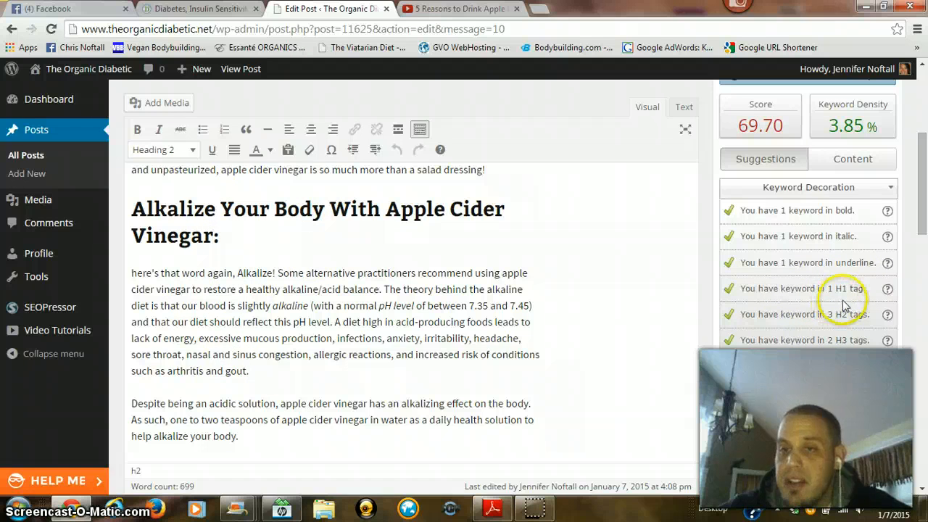
scroll(844, 305, up, 1)
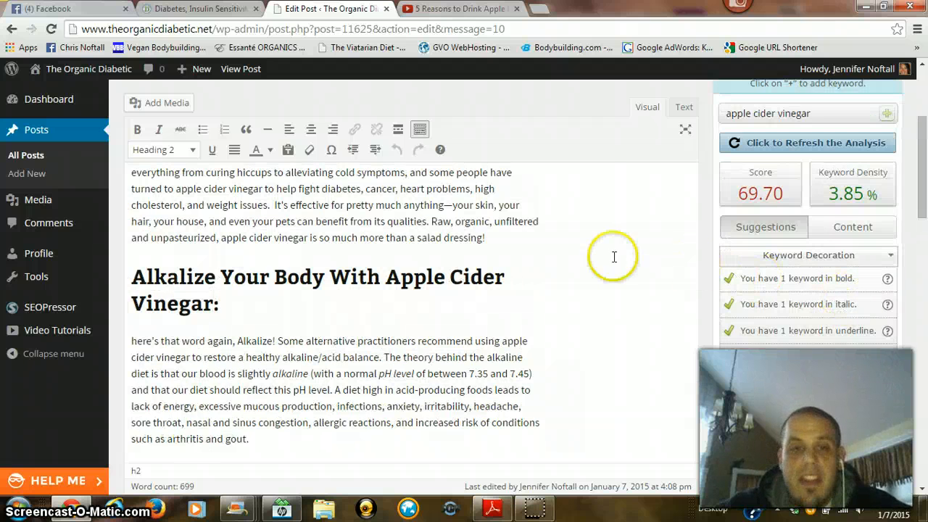
scroll(607, 239, down, 1)
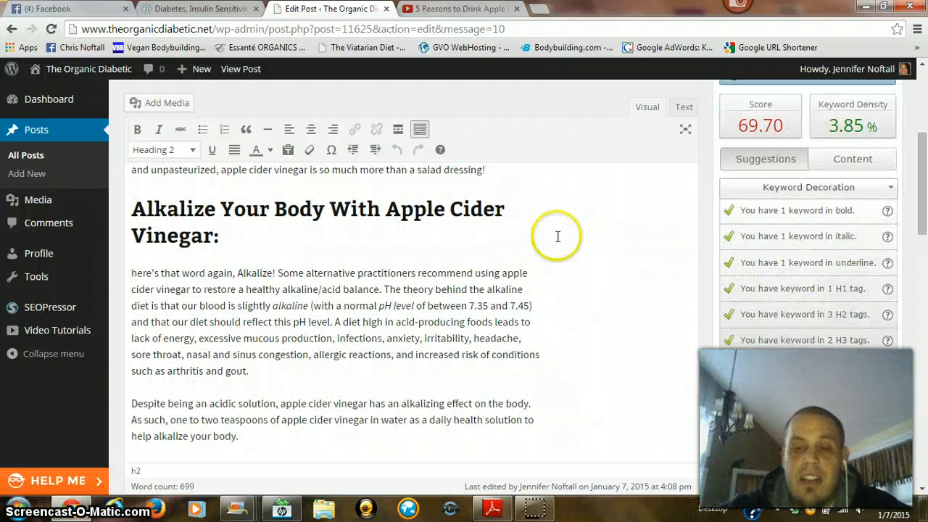